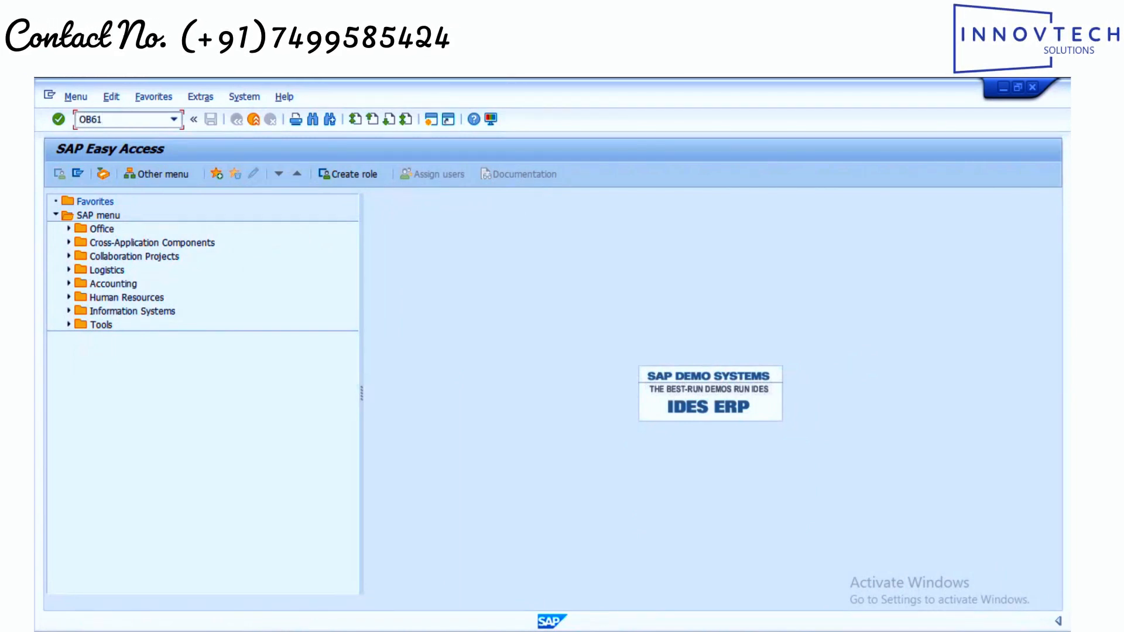
# Open the dunning areas table with transaction OB61 and start a new entry for company code TI01.
pyautogui.press('Return')
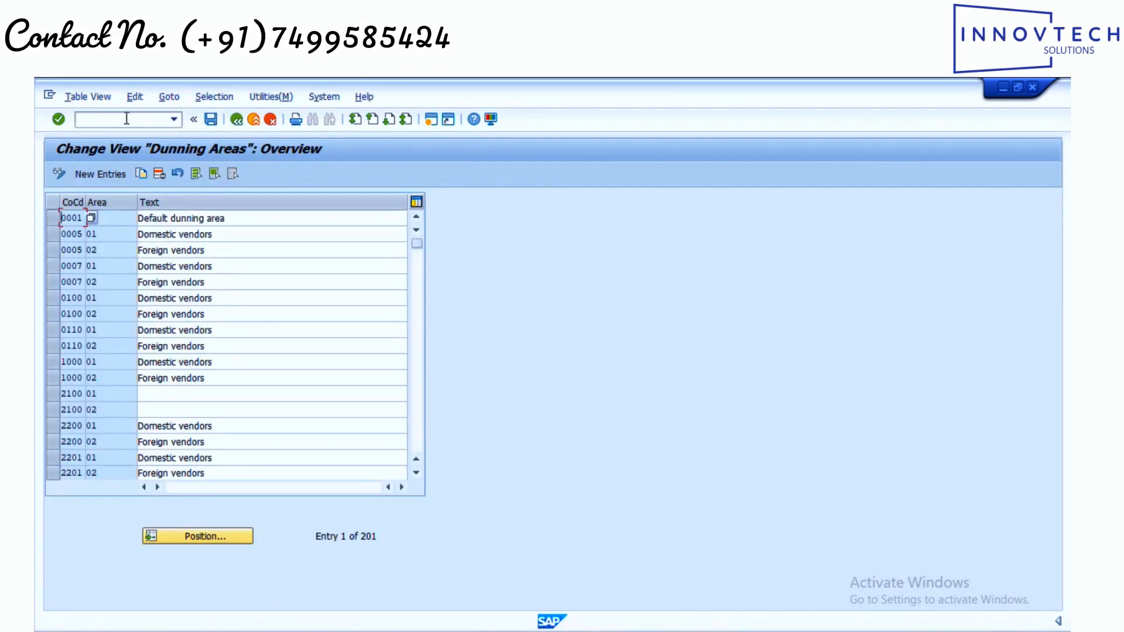
pyautogui.click(90, 177)
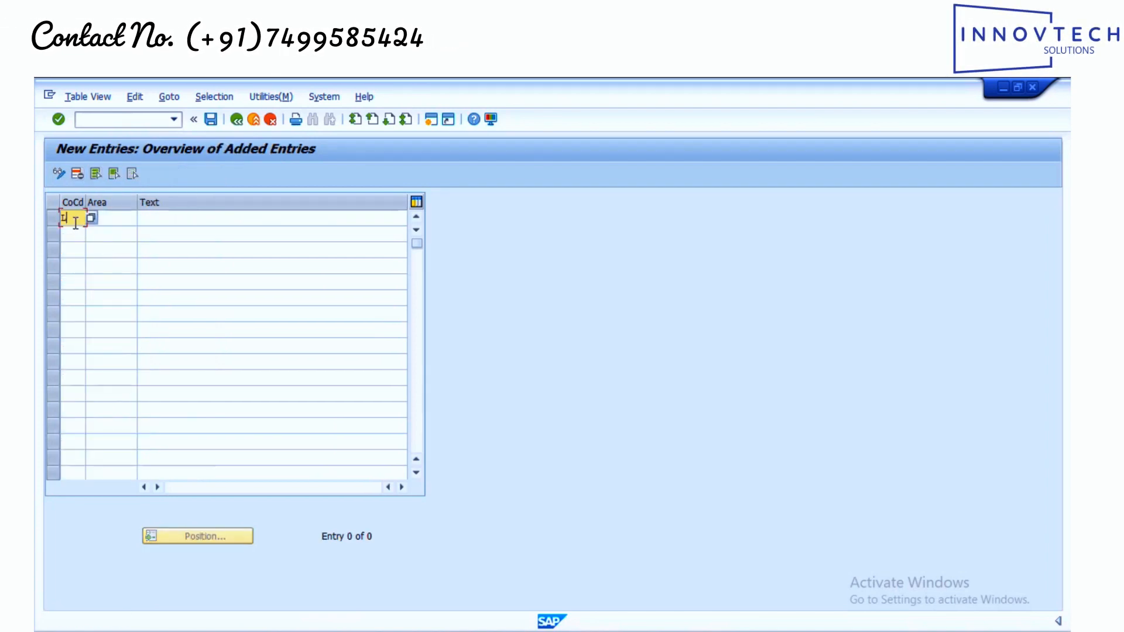
pyautogui.write('LA')
pyautogui.press('BackSpace')
pyautogui.press('BackSpace')
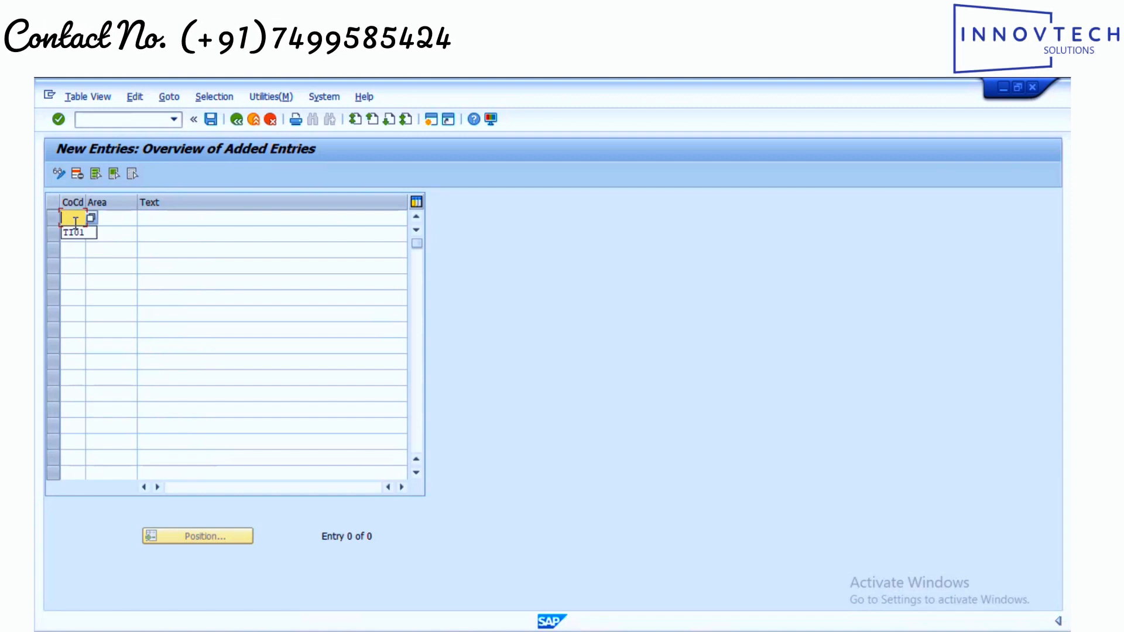
pyautogui.write('TI01')
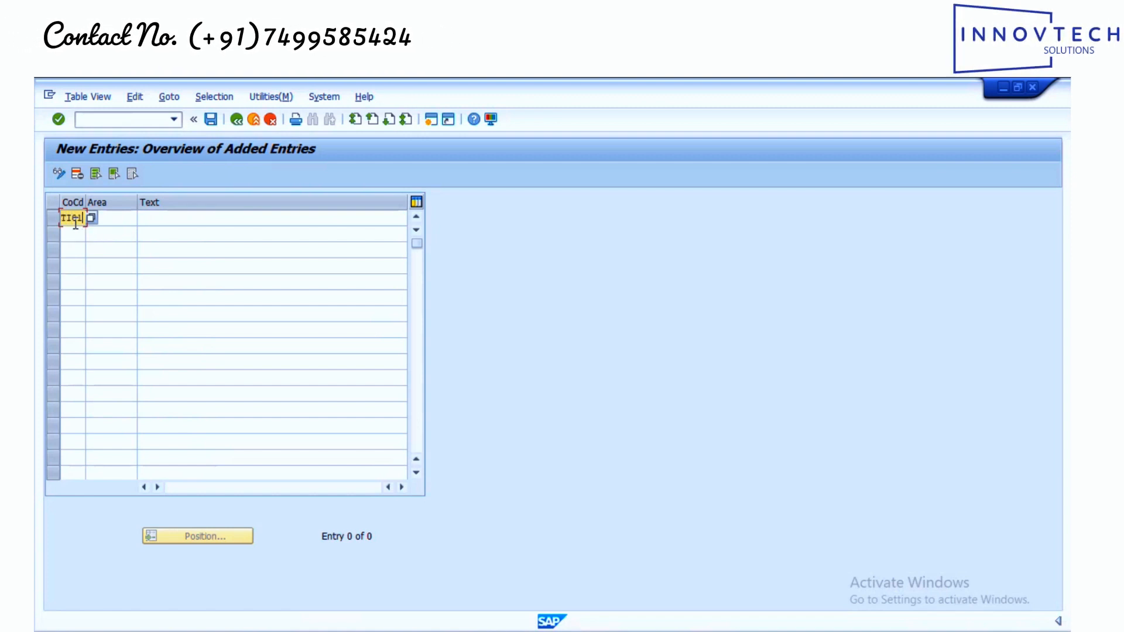
# Define dunning area 22 for the new entry with the text "22 DUNNING AREA".
pyautogui.click(110, 221)
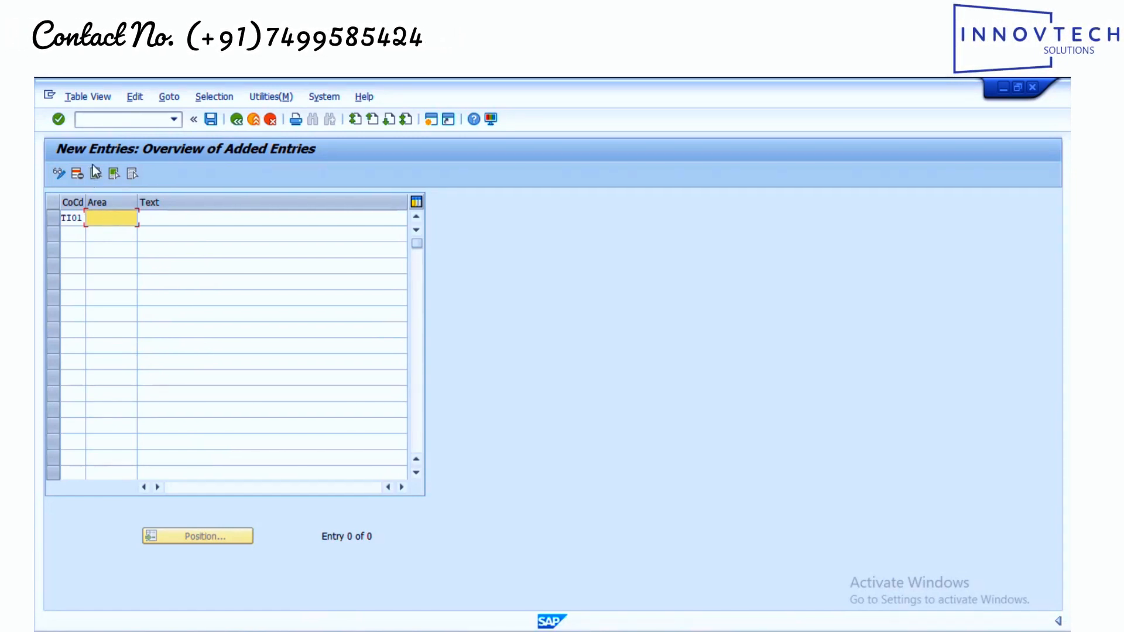
pyautogui.write('22')
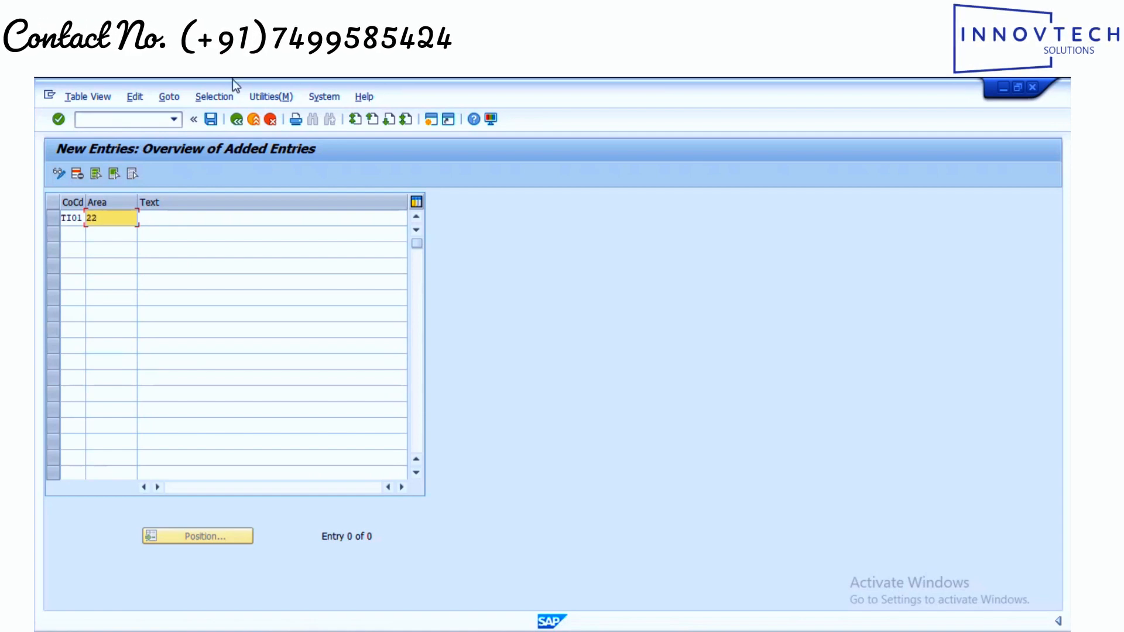
pyautogui.click(175, 216)
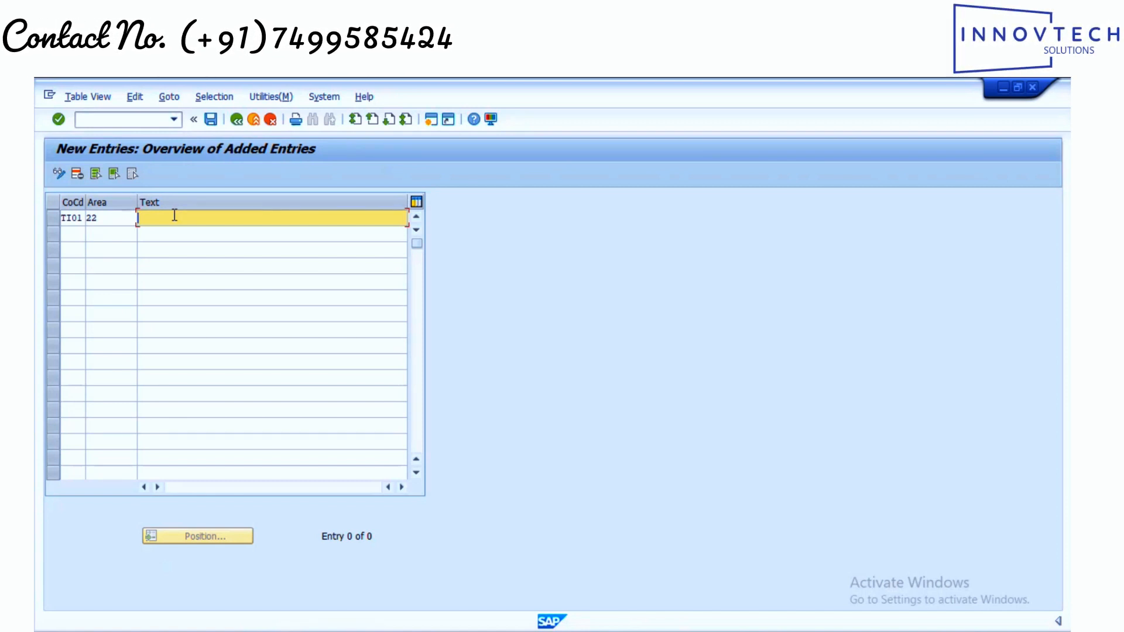
pyautogui.write('22')
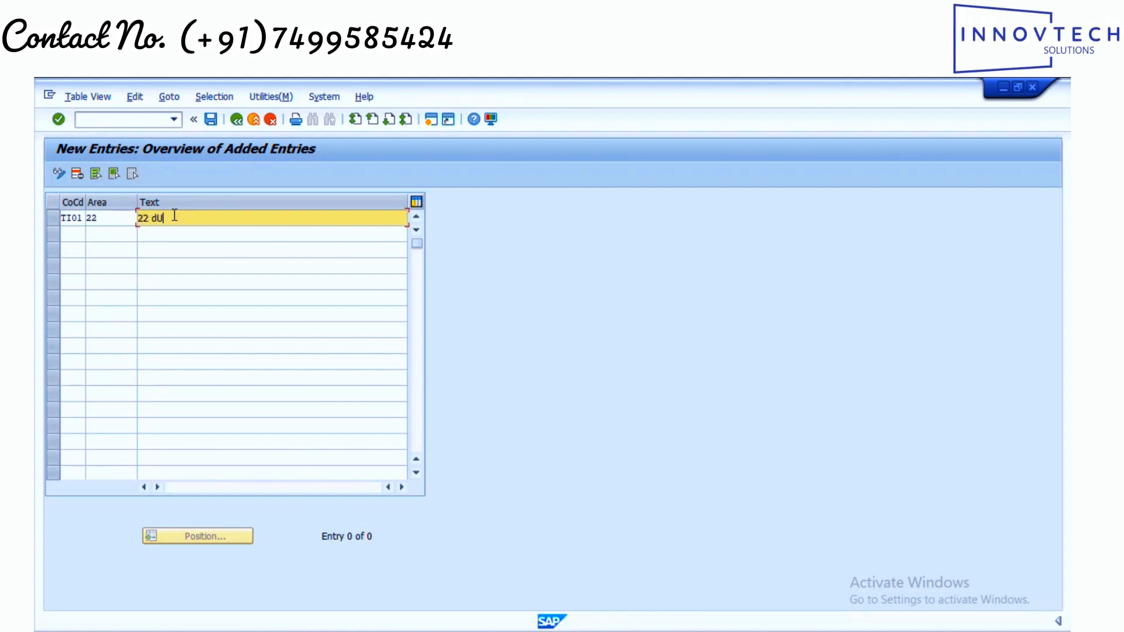
pyautogui.write(' DUNN')
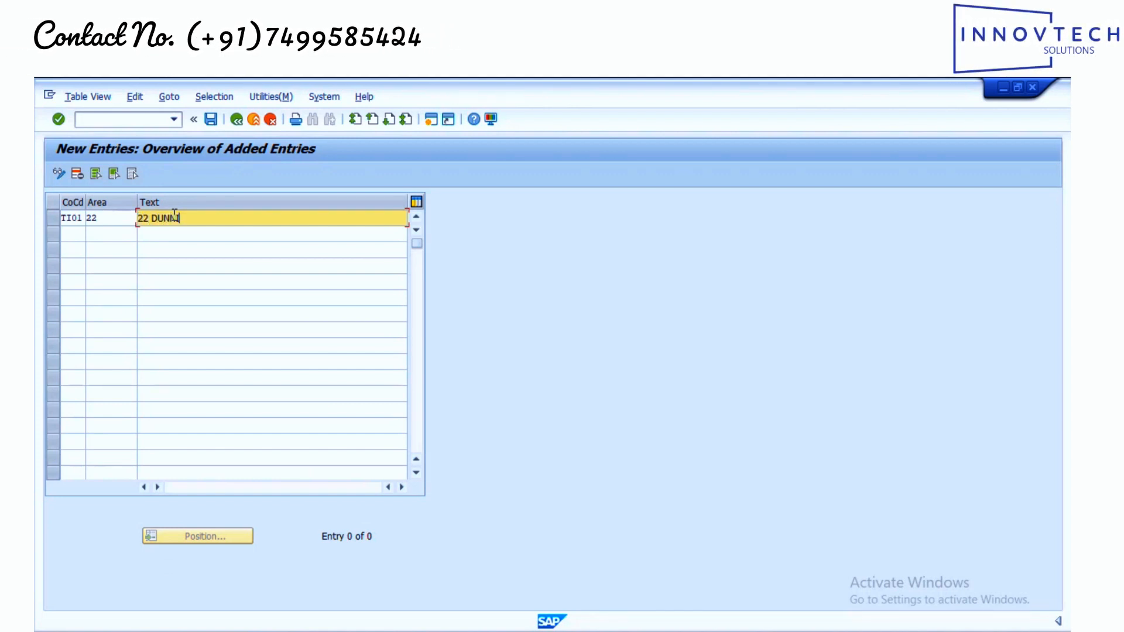
pyautogui.write('ING AREA')
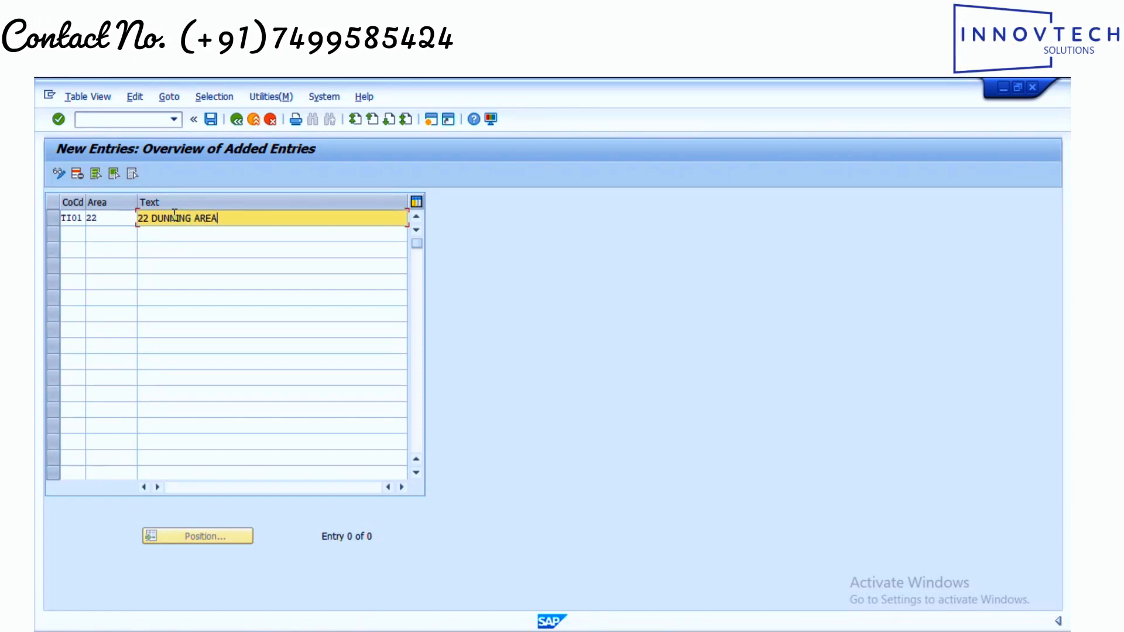
pyautogui.press('Return')
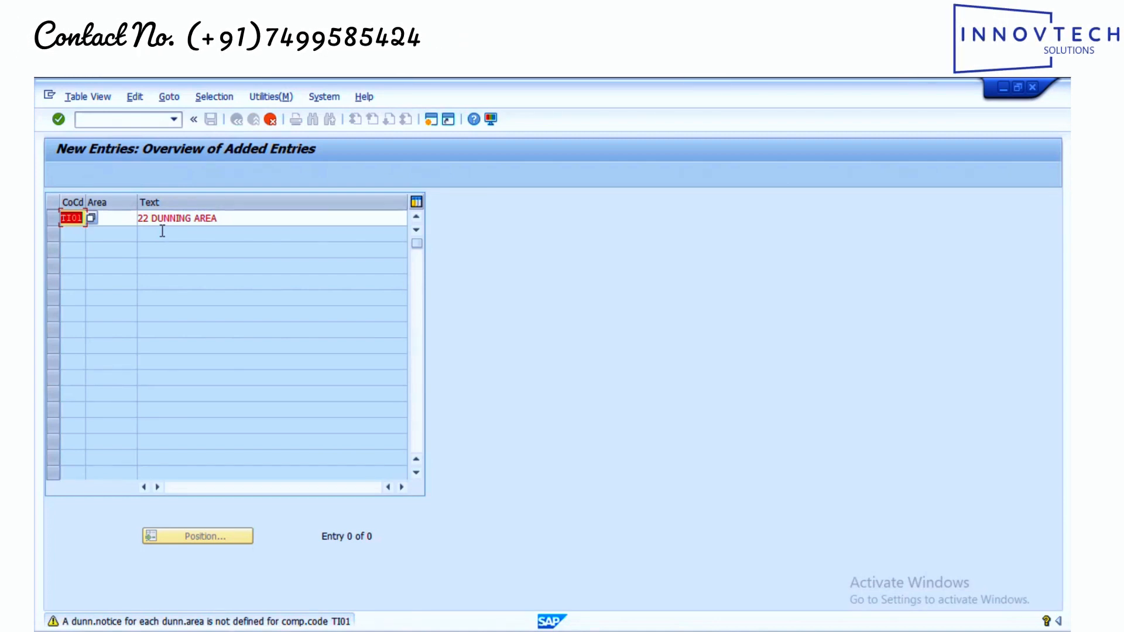
pyautogui.press('Return')
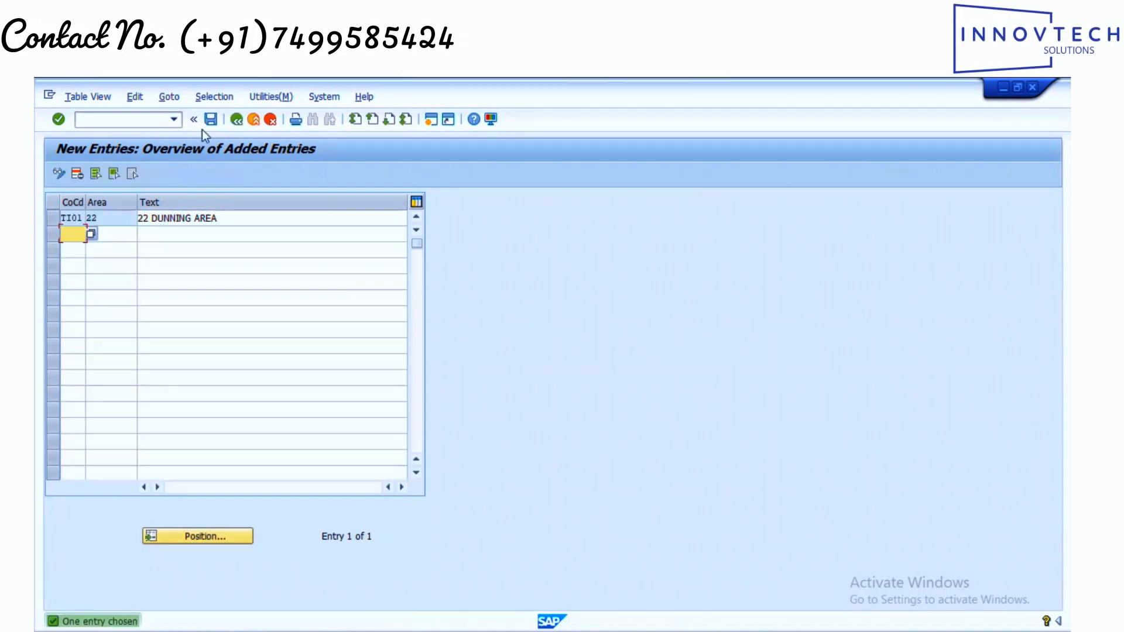
# Save the dunning area entry under the Tharun Industries Pvt Ltd customizing request ECCK900002.
pyautogui.click(210, 120)
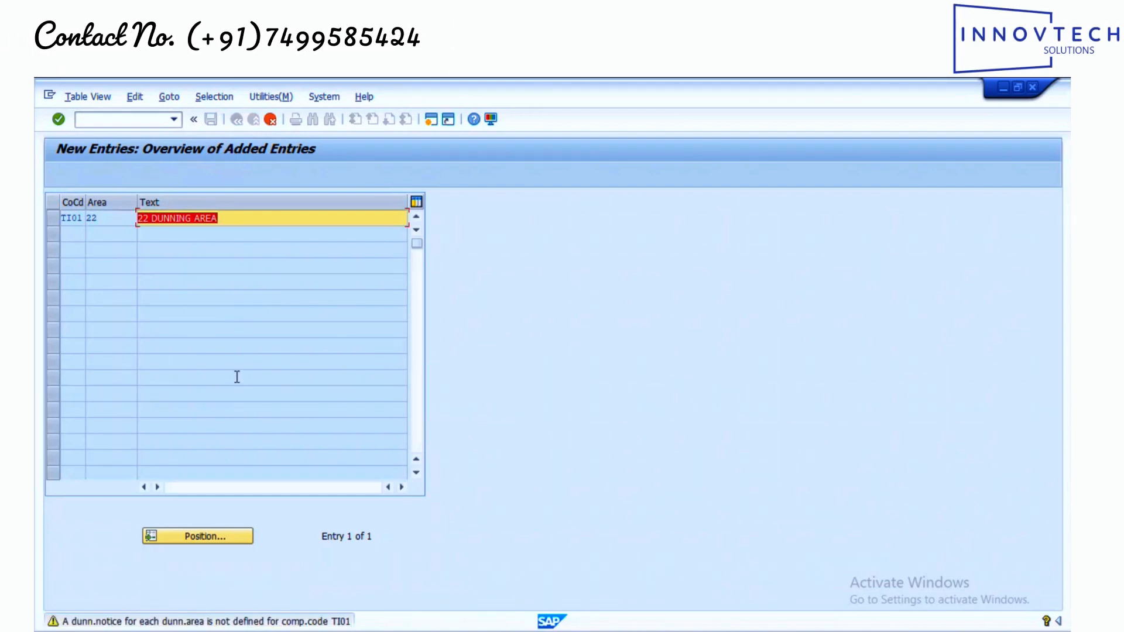
pyautogui.press('Return')
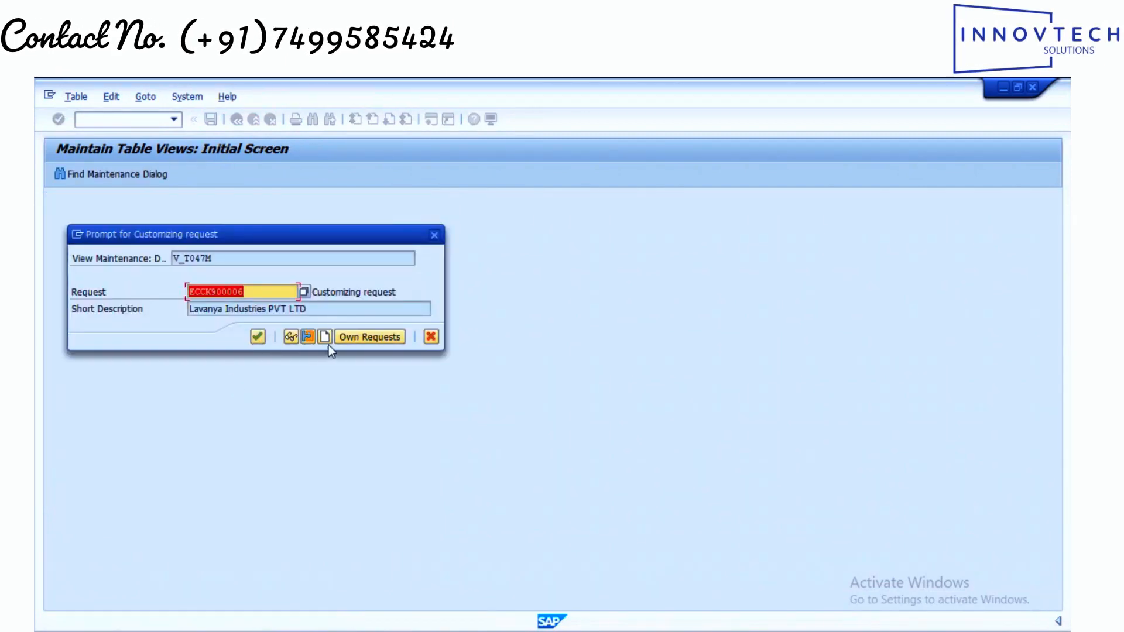
pyautogui.click(362, 335)
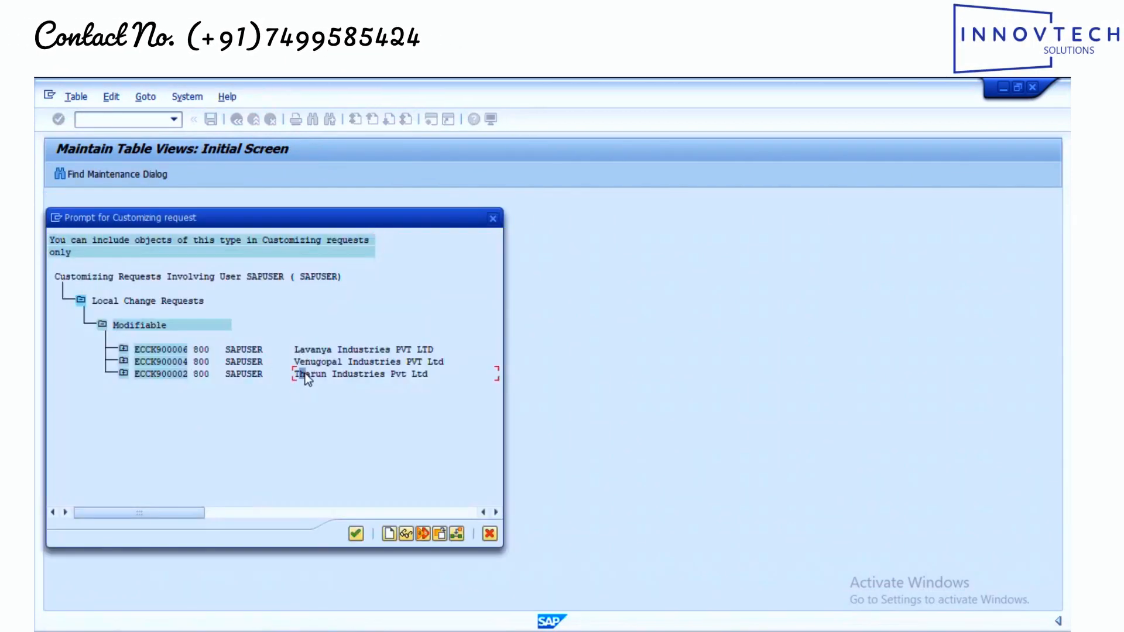
pyautogui.doubleClick(305, 373)
pyautogui.click(262, 345)
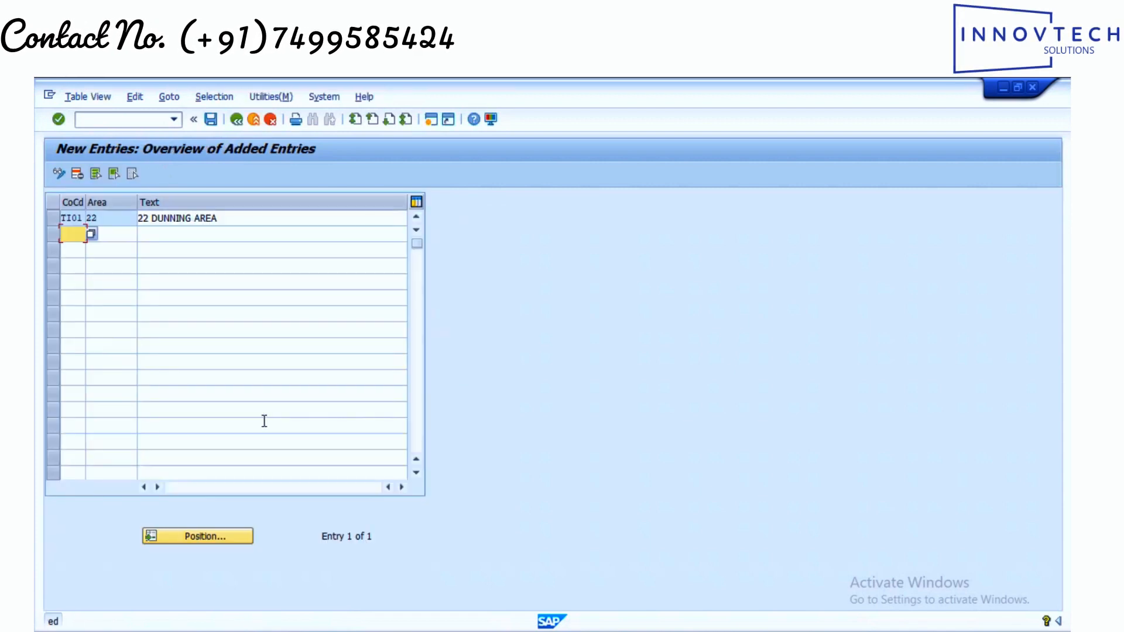
pyautogui.hotkey('ctrl', 's')
# Leave the dunning areas table and start a new dunning procedure in transaction FBMP.
pyautogui.click(88, 119)
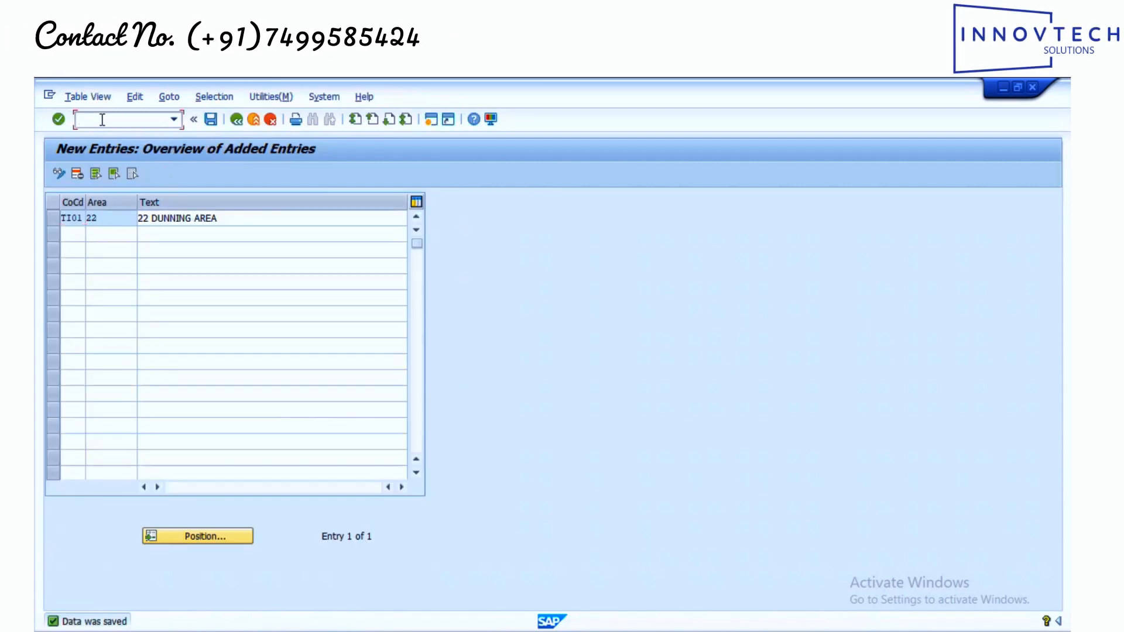
pyautogui.write('/N')
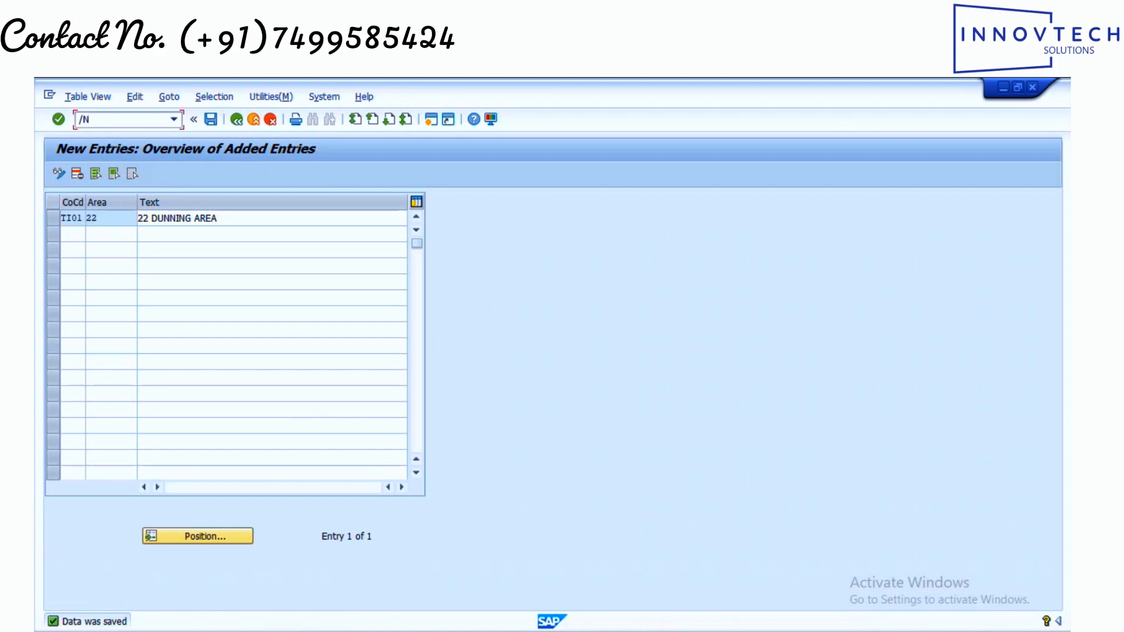
pyautogui.press('Return')
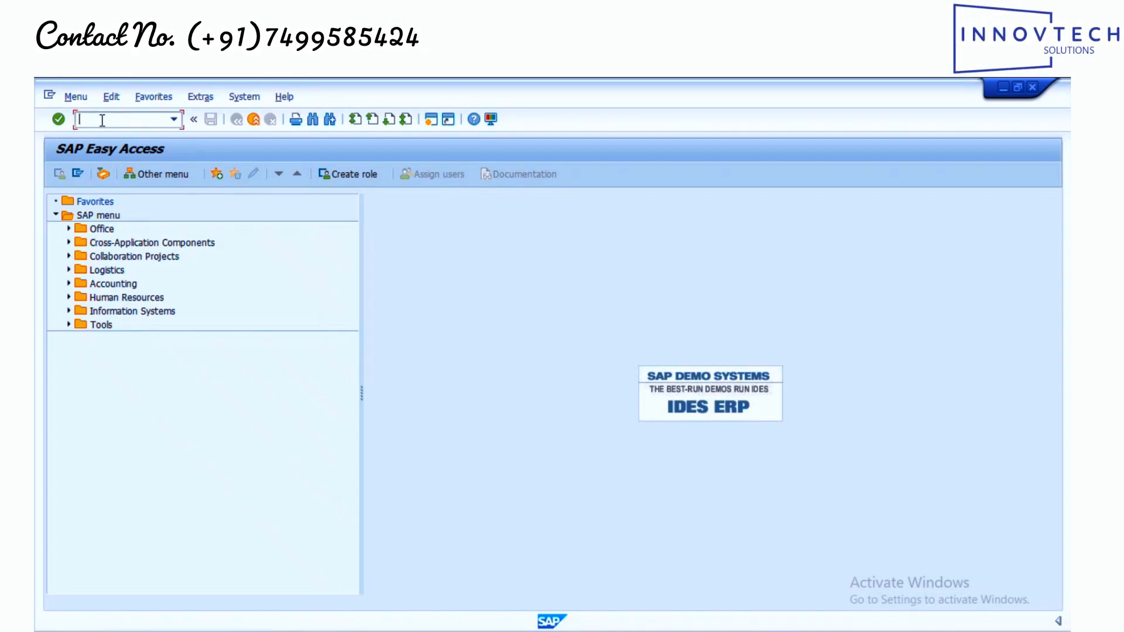
pyautogui.write('FBMP')
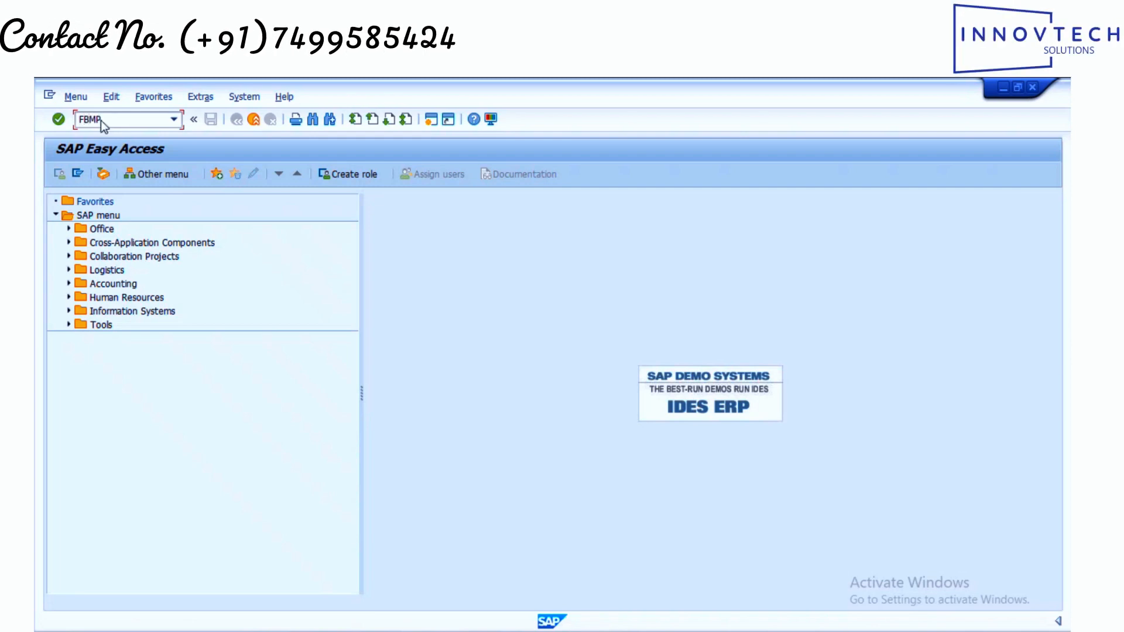
pyautogui.press('Return')
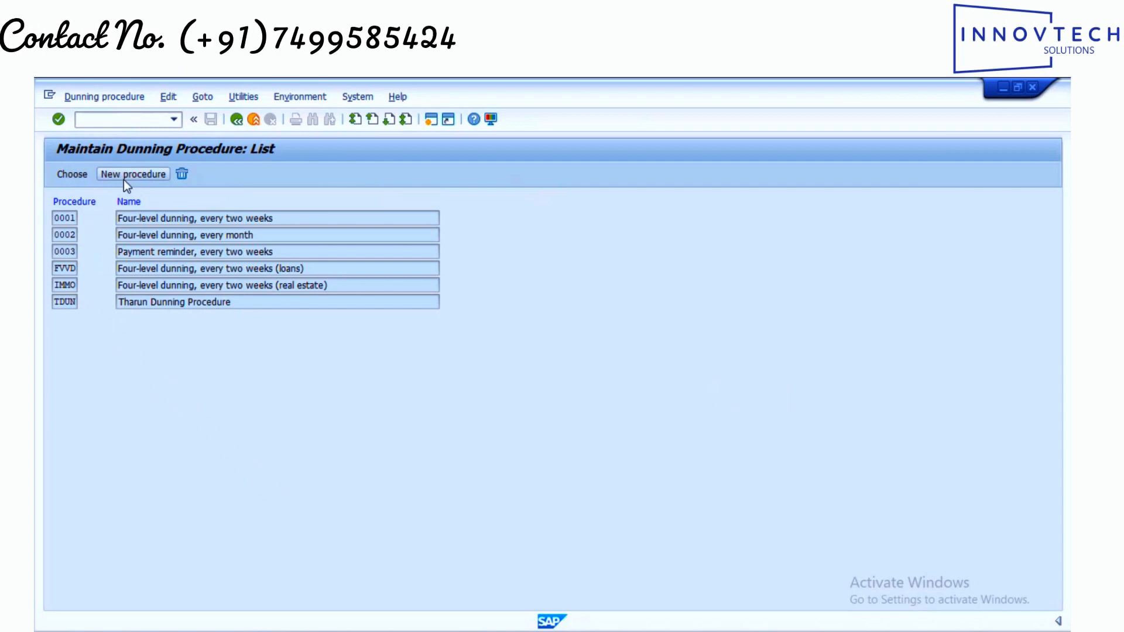
pyautogui.click(127, 174)
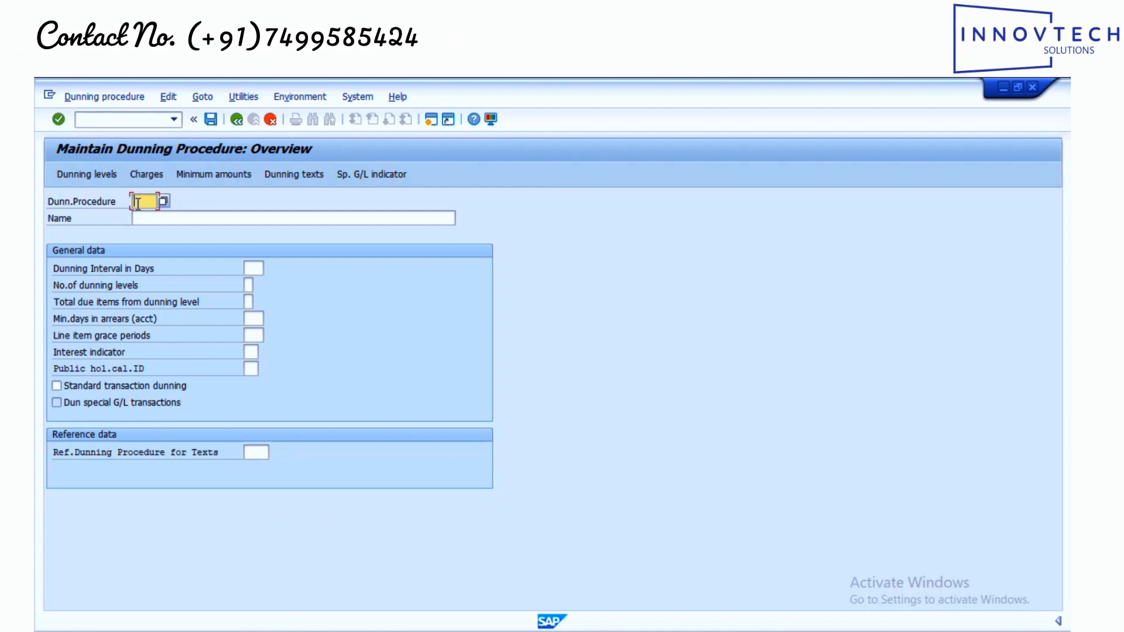
# Enter AADD as the dunning procedure key and "Dunning Procedure AADD" as its name.
pyautogui.write('ZA')
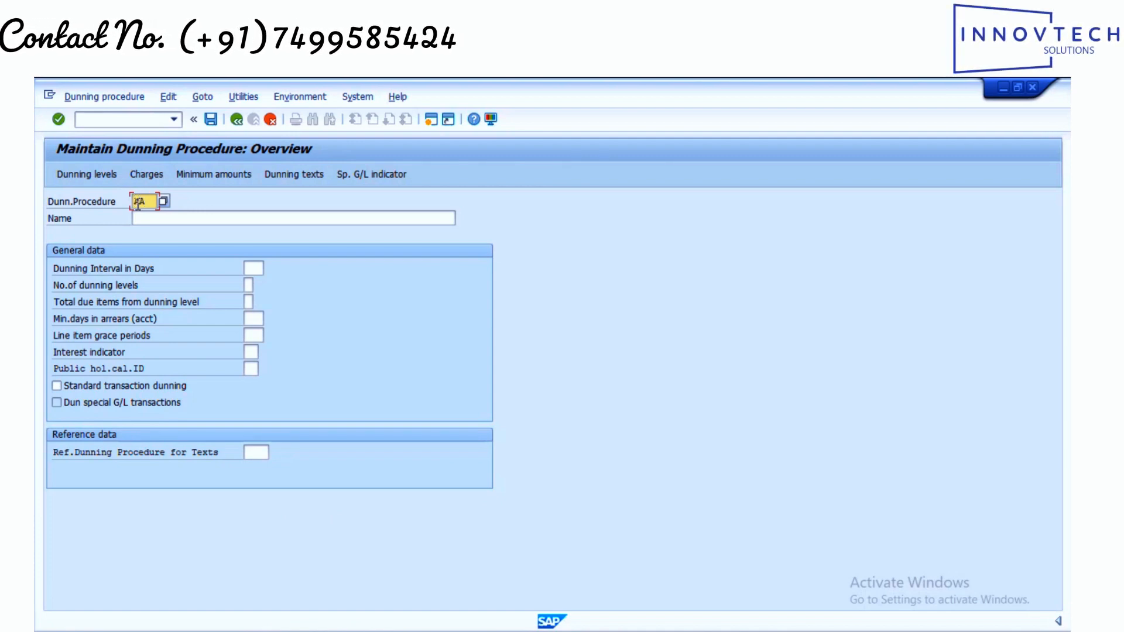
pyautogui.write('DD')
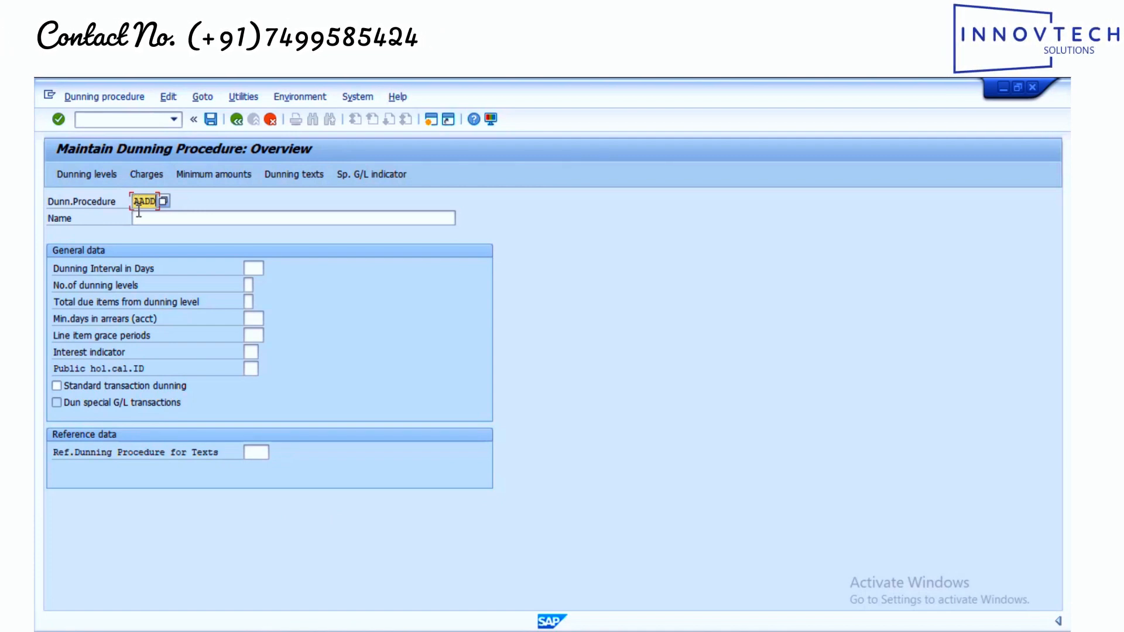
pyautogui.click(139, 216)
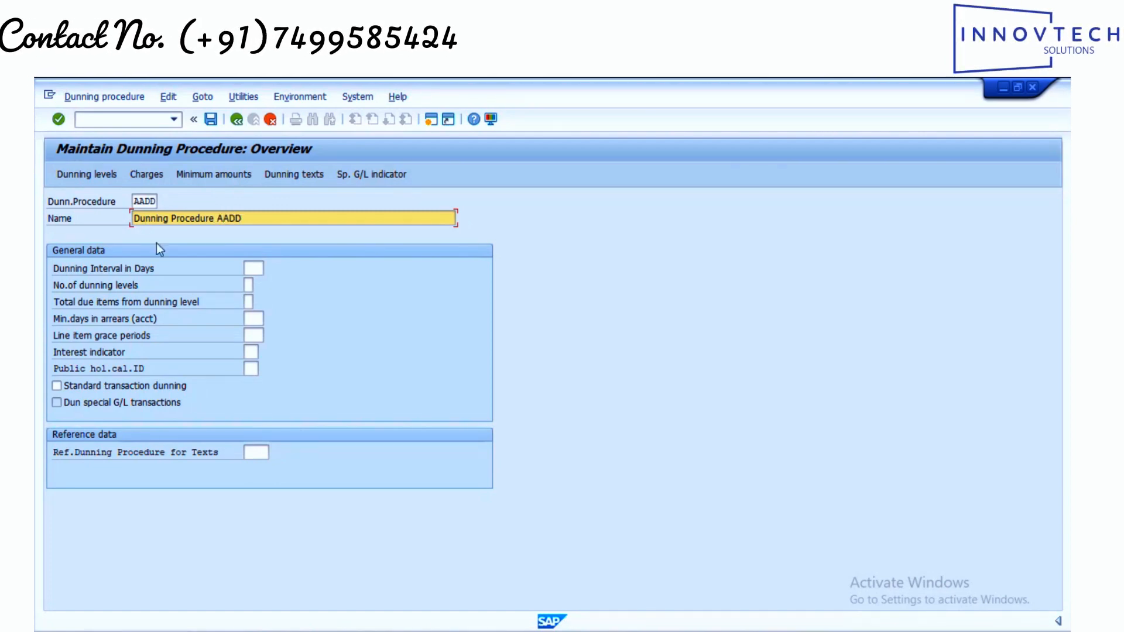
# Set the dunning interval to 10 days, 4 dunning levels, a line item grace period of 3 and public holiday calendar 01.
pyautogui.click(252, 268)
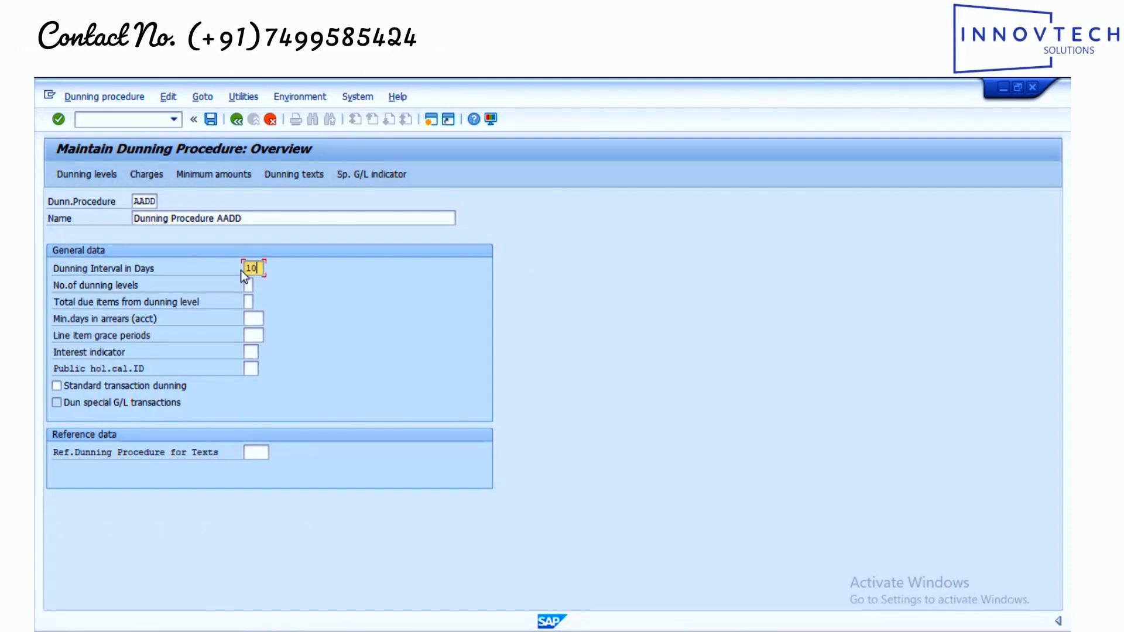
pyautogui.click(248, 284)
pyautogui.write('4')
pyautogui.click(250, 339)
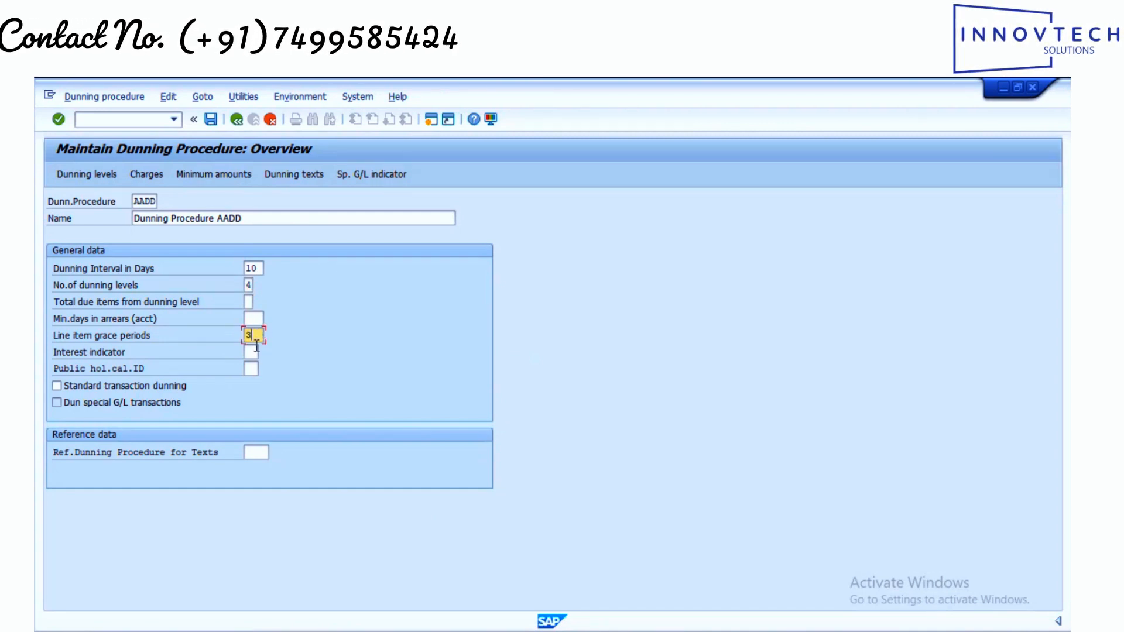
pyautogui.click(250, 369)
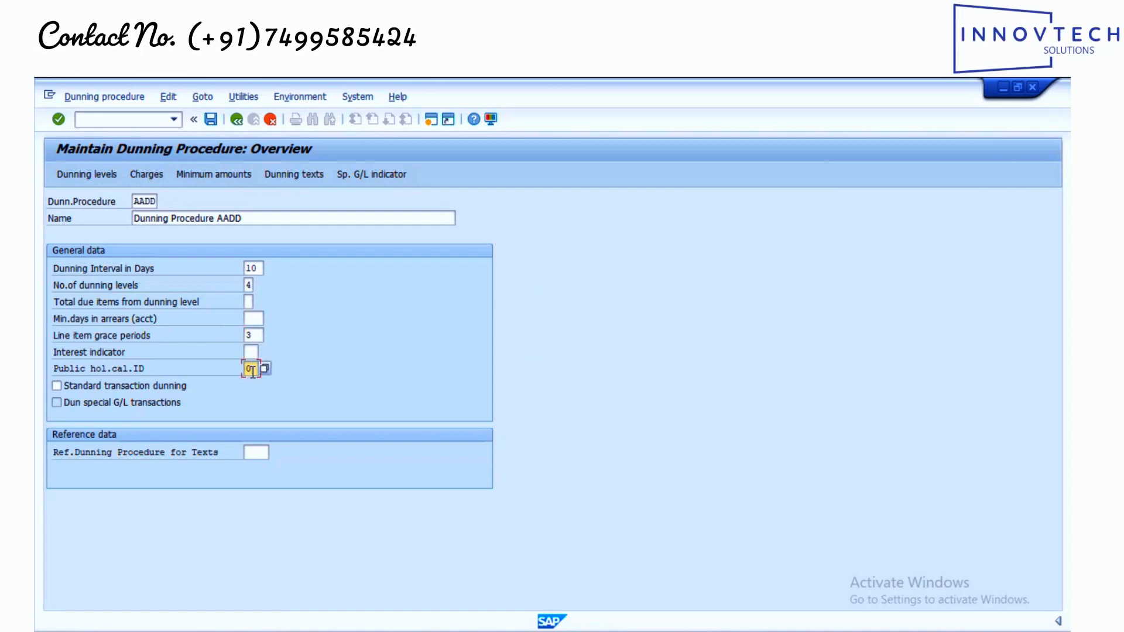
pyautogui.click(127, 388)
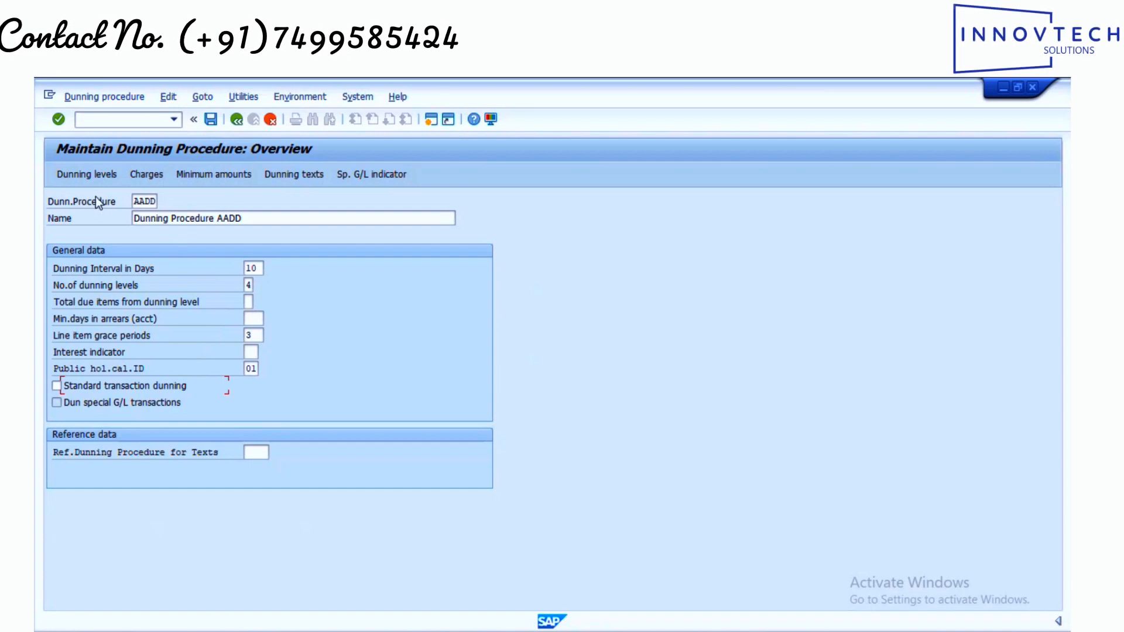
# Try to open the dunning levels and charges of procedure AADD and save it.
pyautogui.click(90, 176)
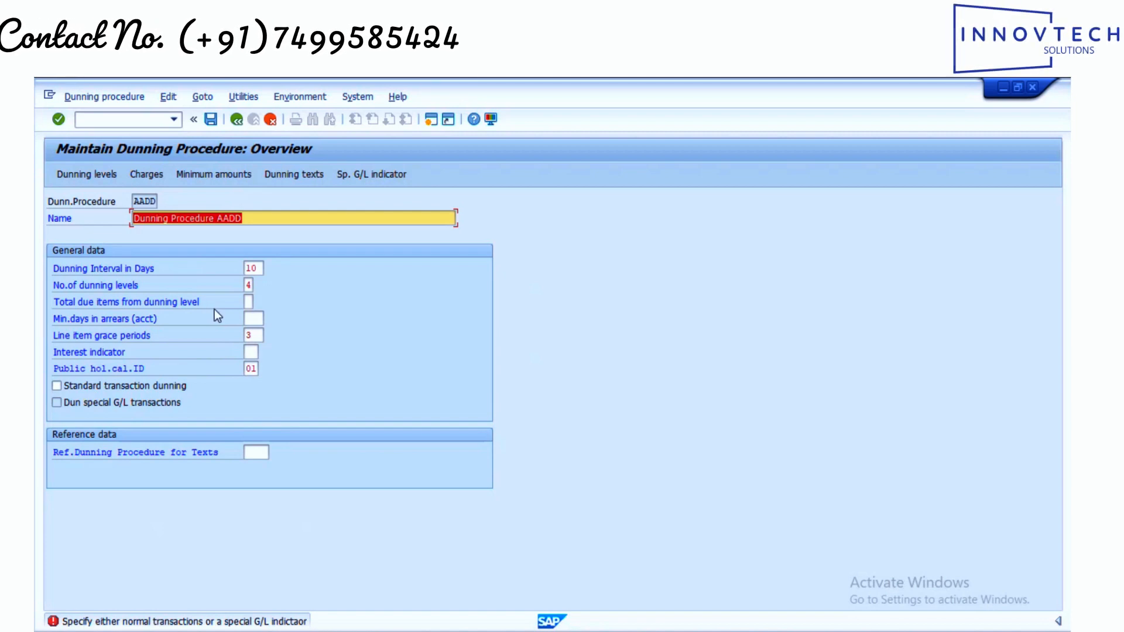
pyautogui.press('Return')
pyautogui.press('Return')
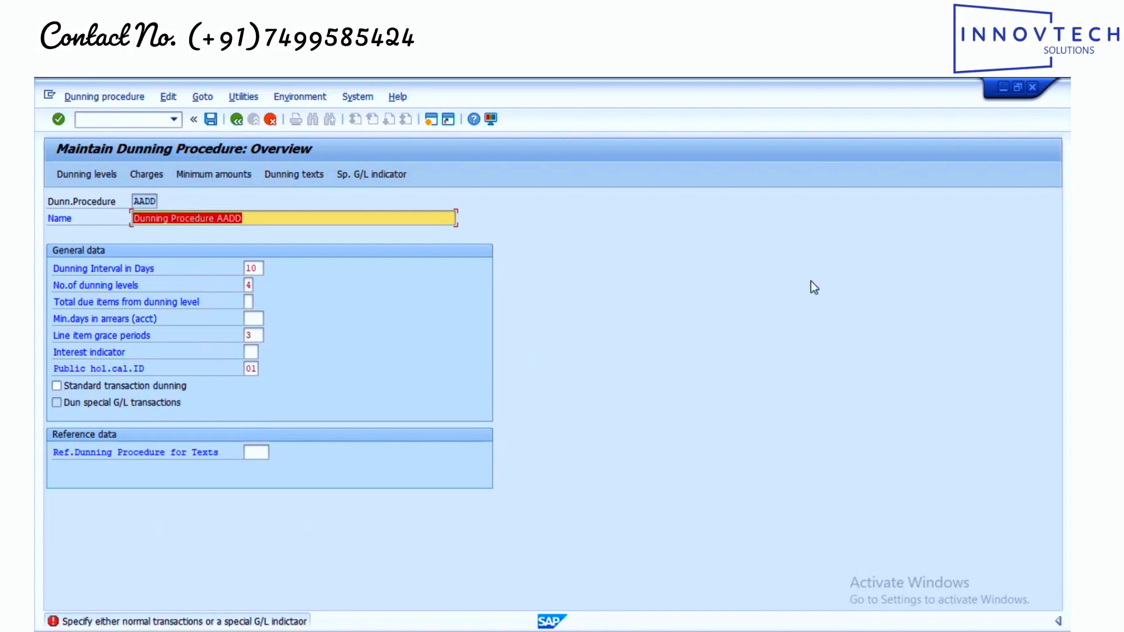
pyautogui.click(80, 172)
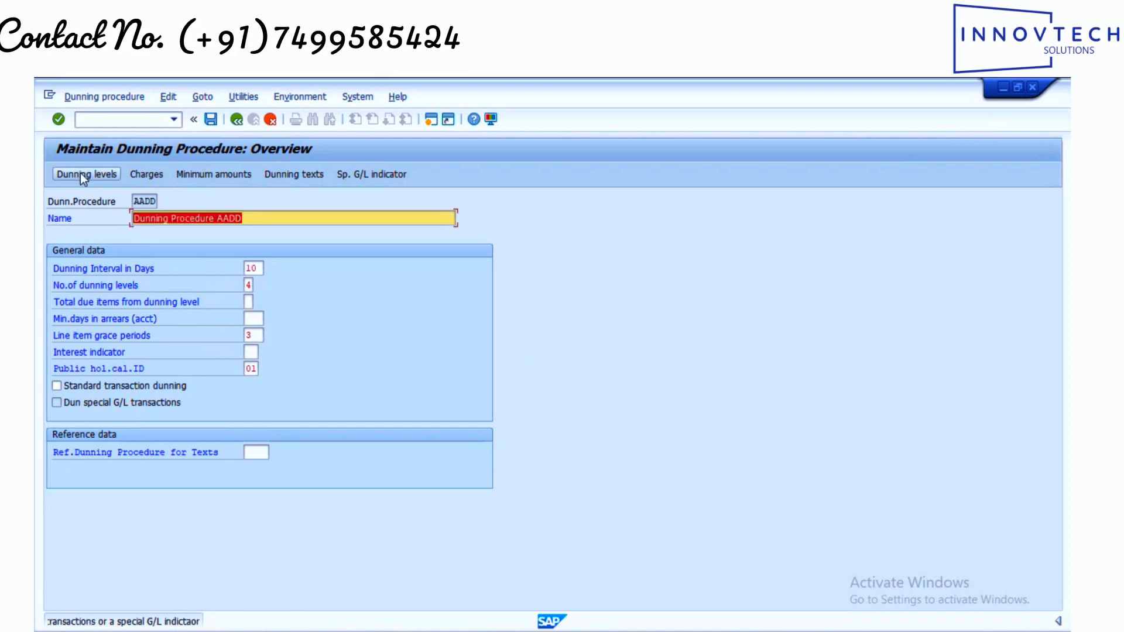
pyautogui.click(96, 179)
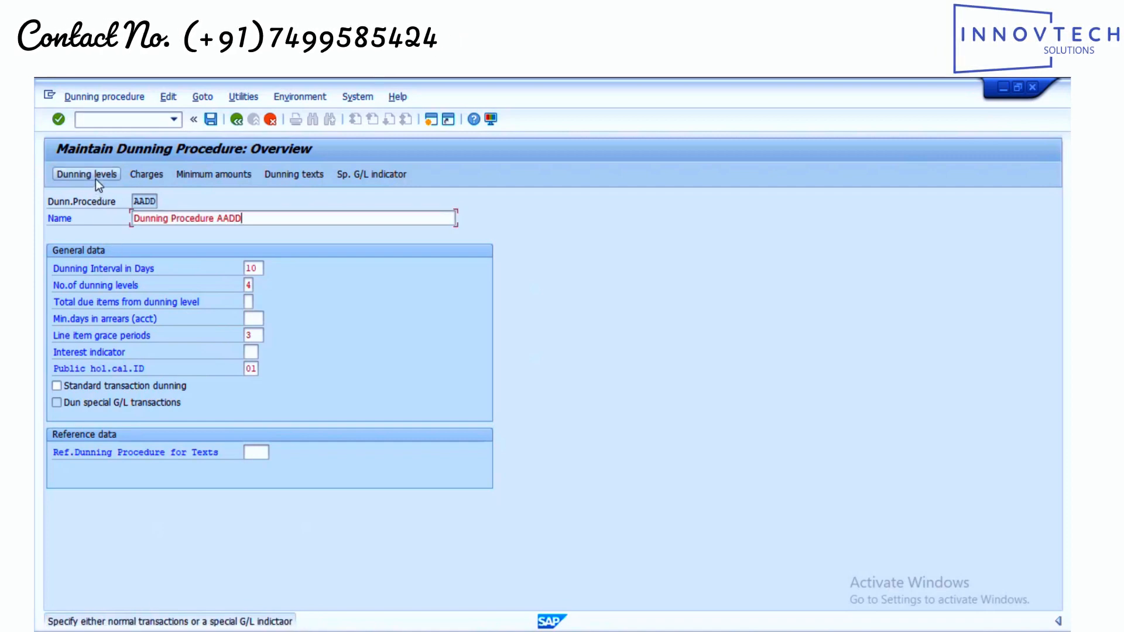
pyautogui.click(144, 175)
pyautogui.click(214, 121)
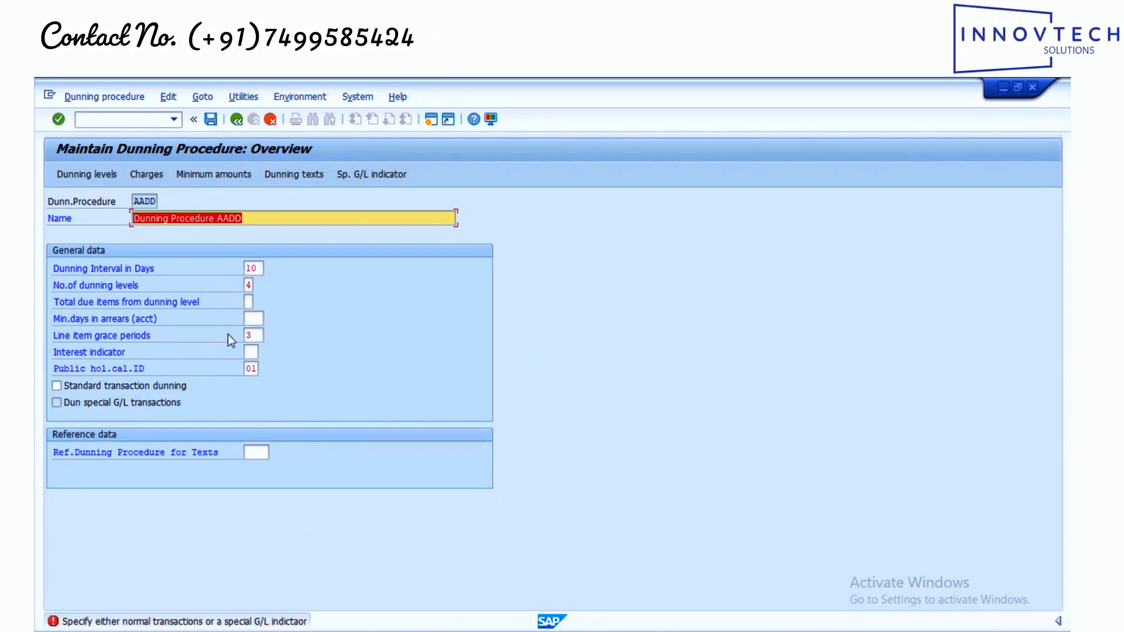
# Enable standard transaction dunning for procedure AADD.
pyautogui.click(75, 384)
pyautogui.click(56, 385)
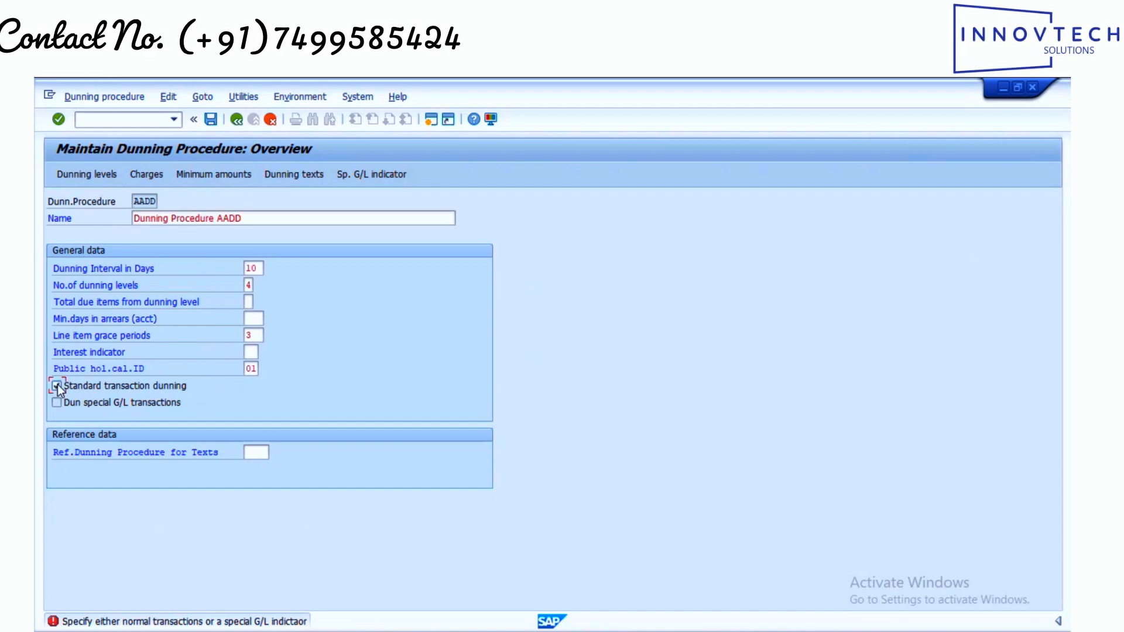
# Save dunning procedure AADD and open its dunning levels.
pyautogui.click(211, 119)
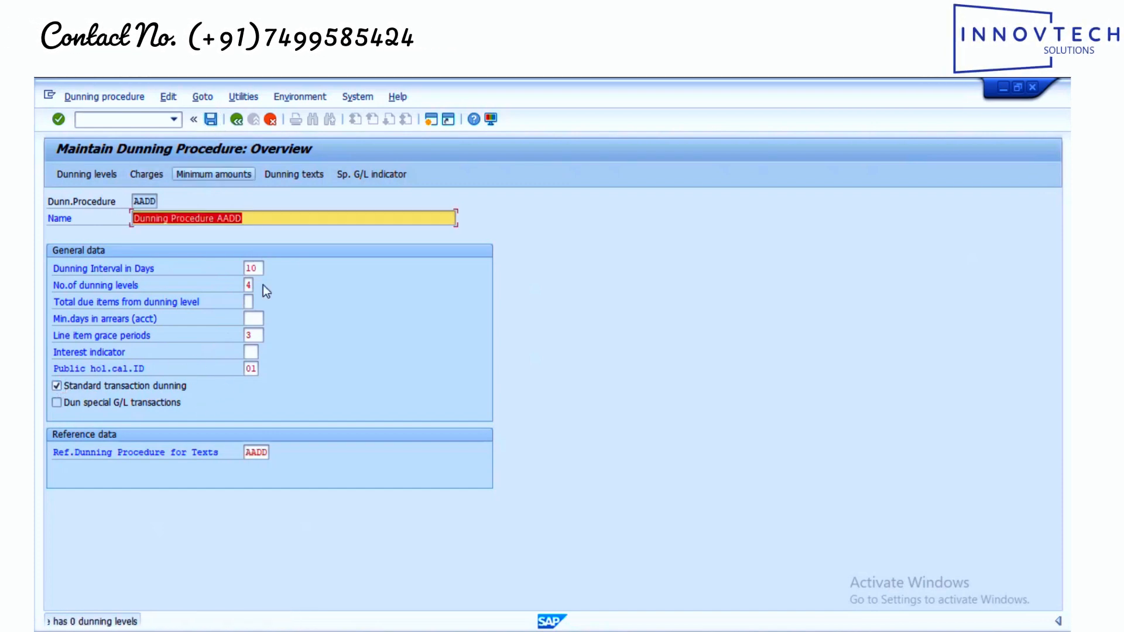
pyautogui.click(87, 174)
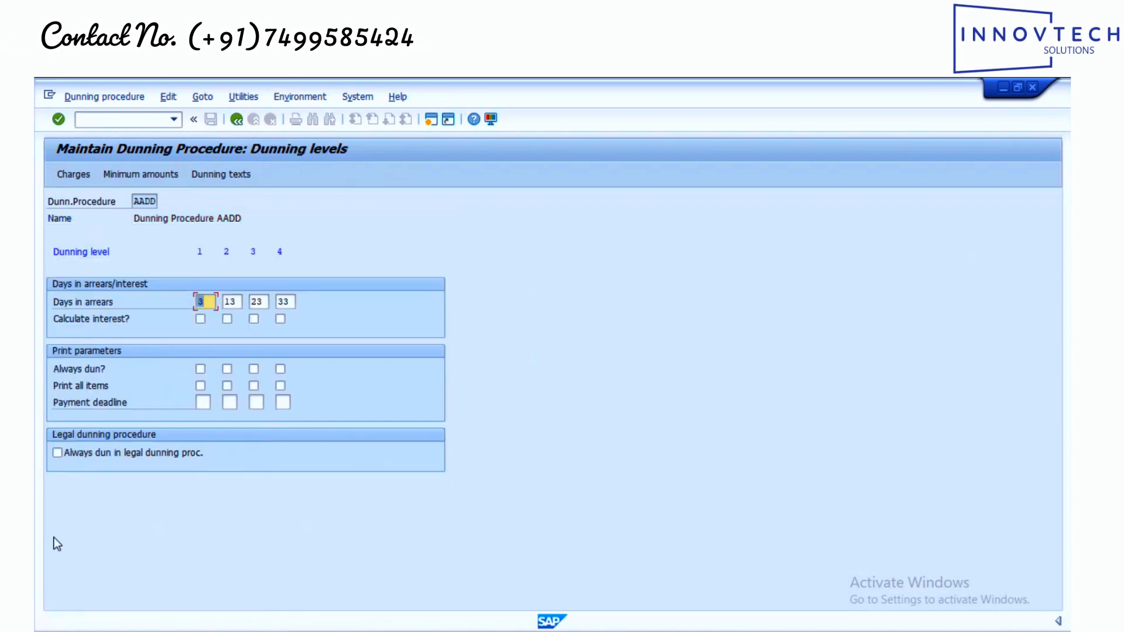
# Enable interest calculation for dunning levels 3 and 4, and enable Always dun and Print all items for all four levels.
pyautogui.click(254, 321)
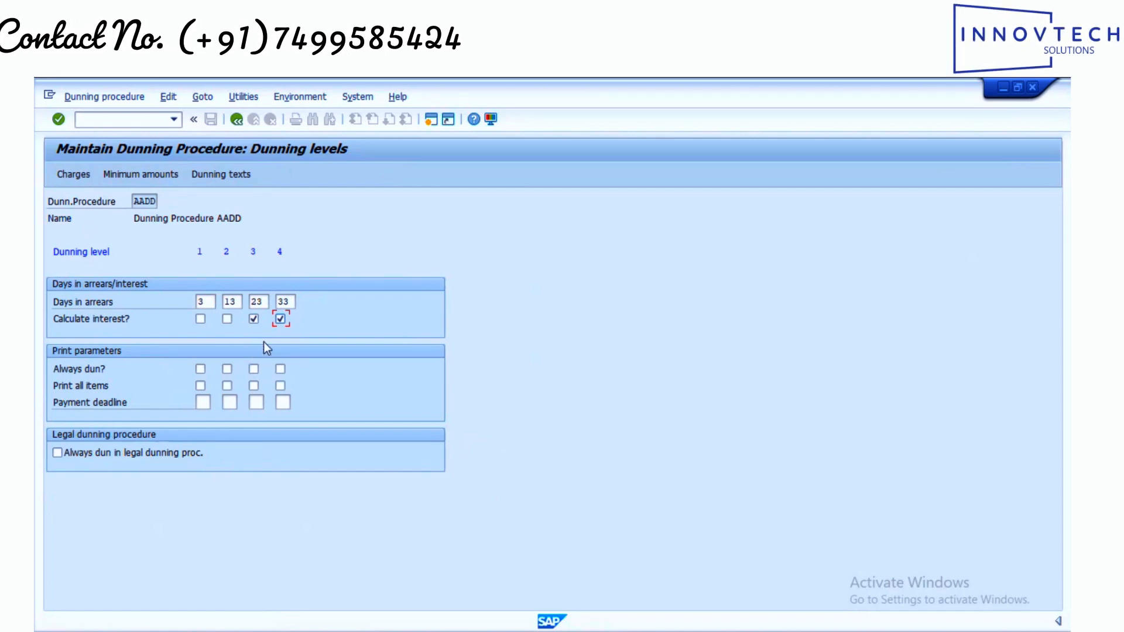
pyautogui.click(201, 369)
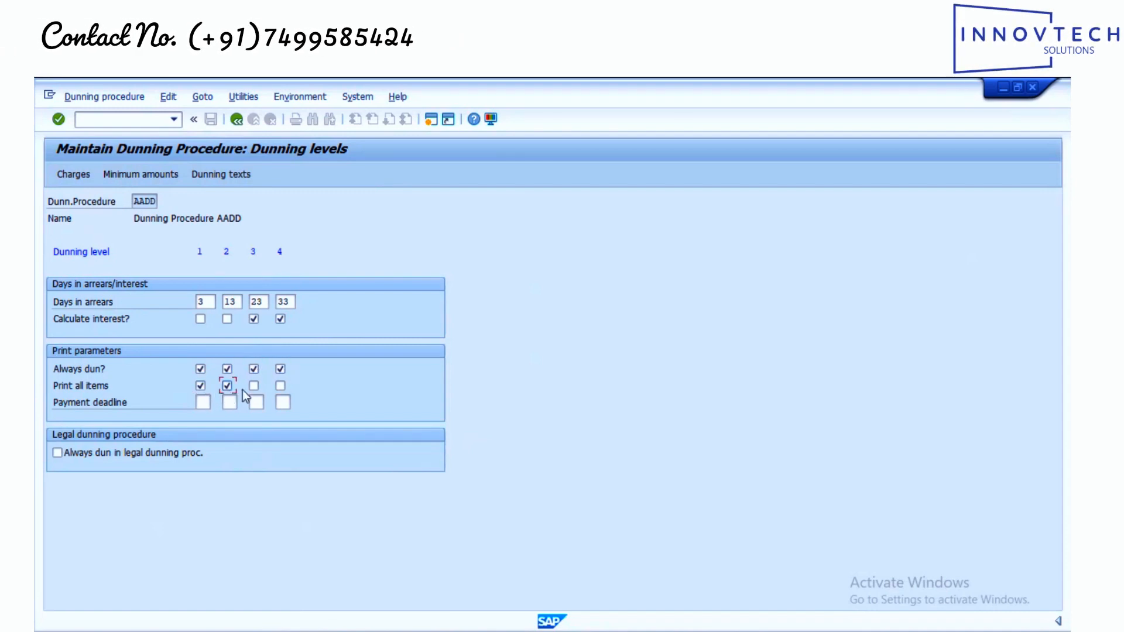
pyautogui.click(281, 387)
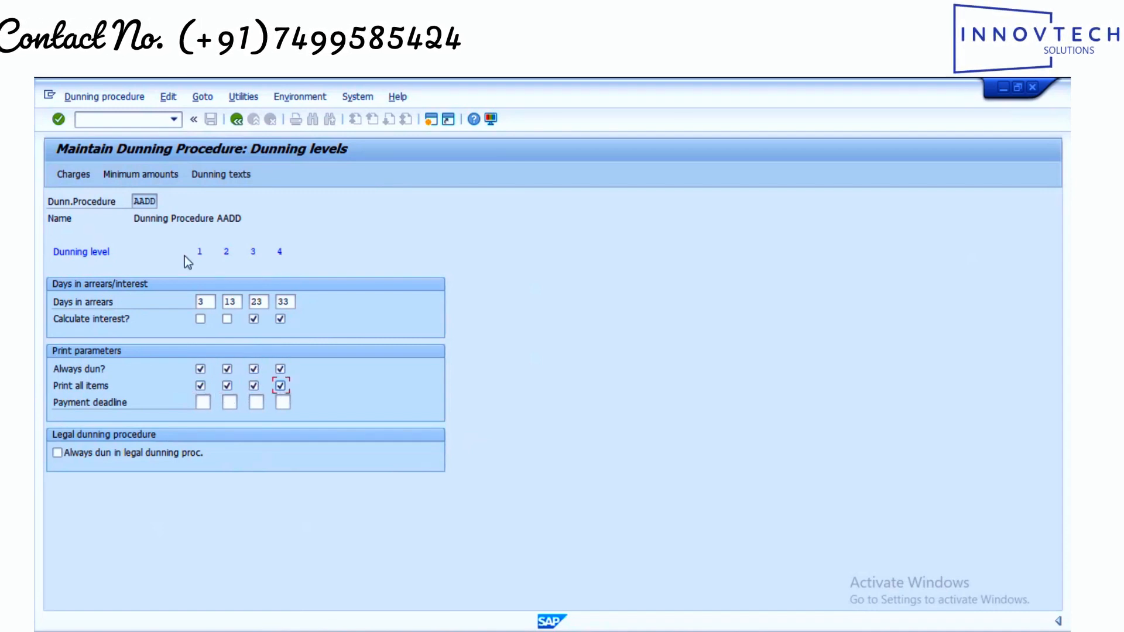
# Open the dunning charges in currency INR and enter dunning levels 1 to 4 in the first four rows.
pyautogui.click(79, 174)
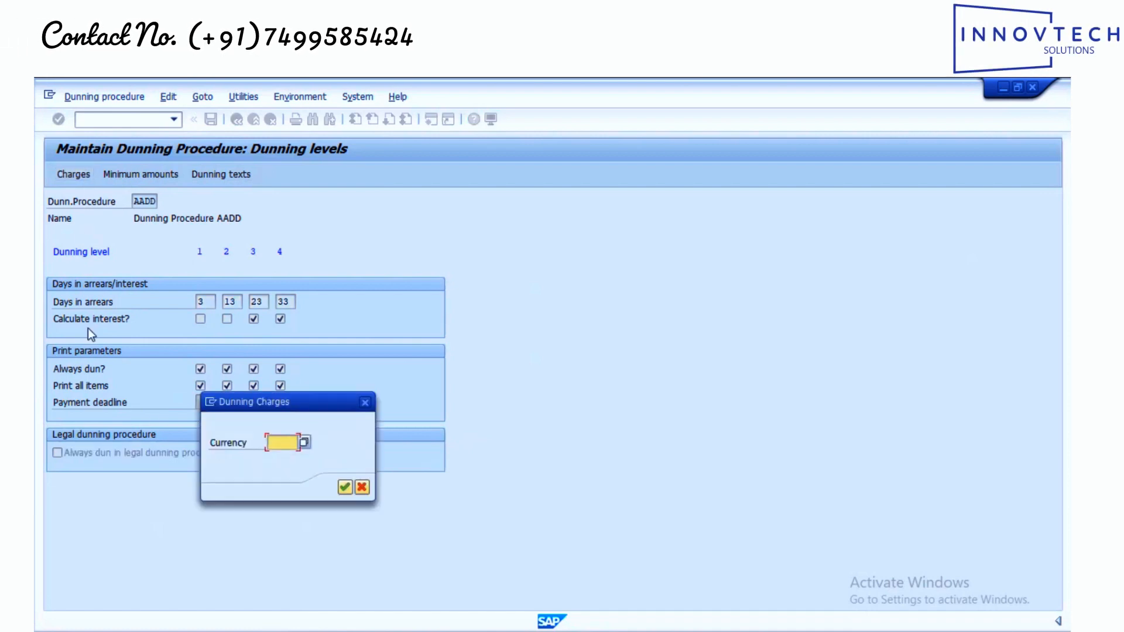
pyautogui.write('inr')
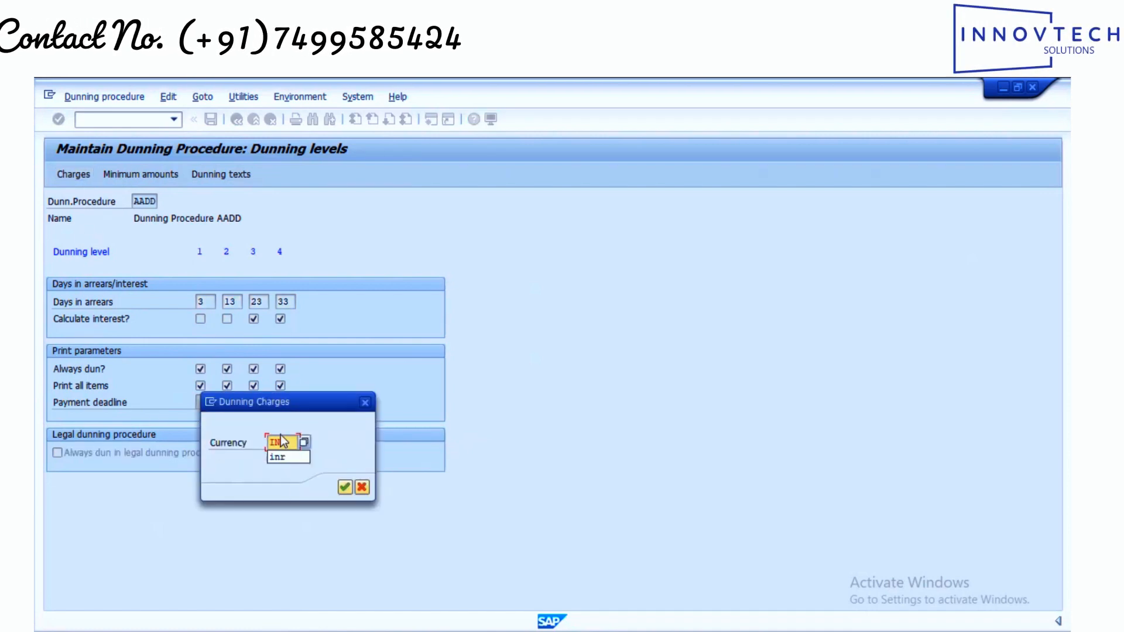
pyautogui.click(340, 487)
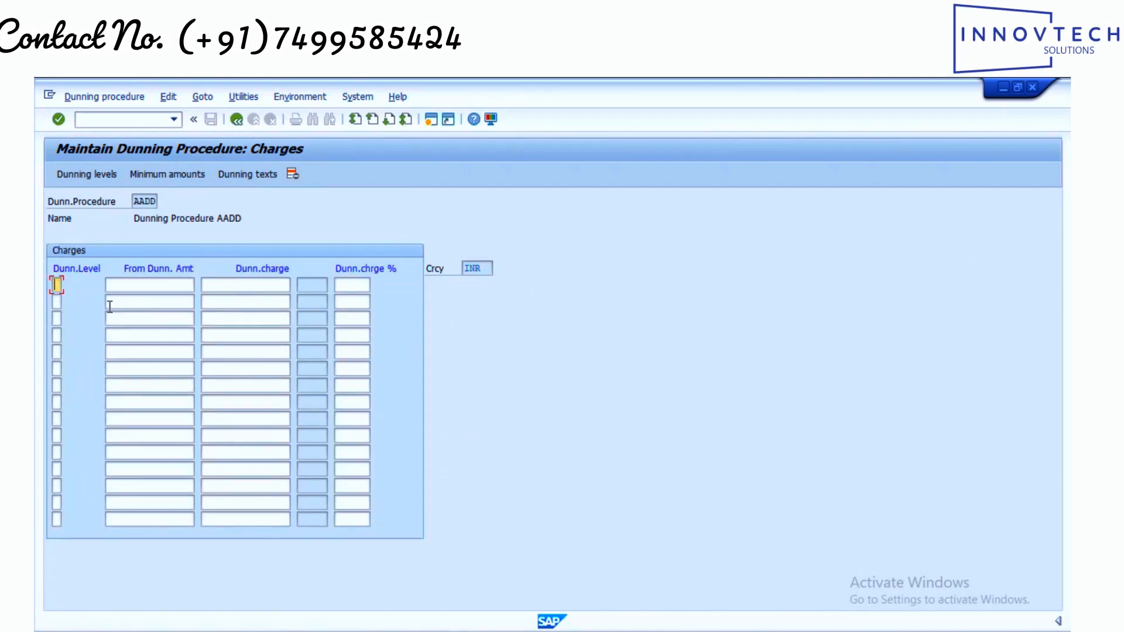
pyautogui.click(56, 302)
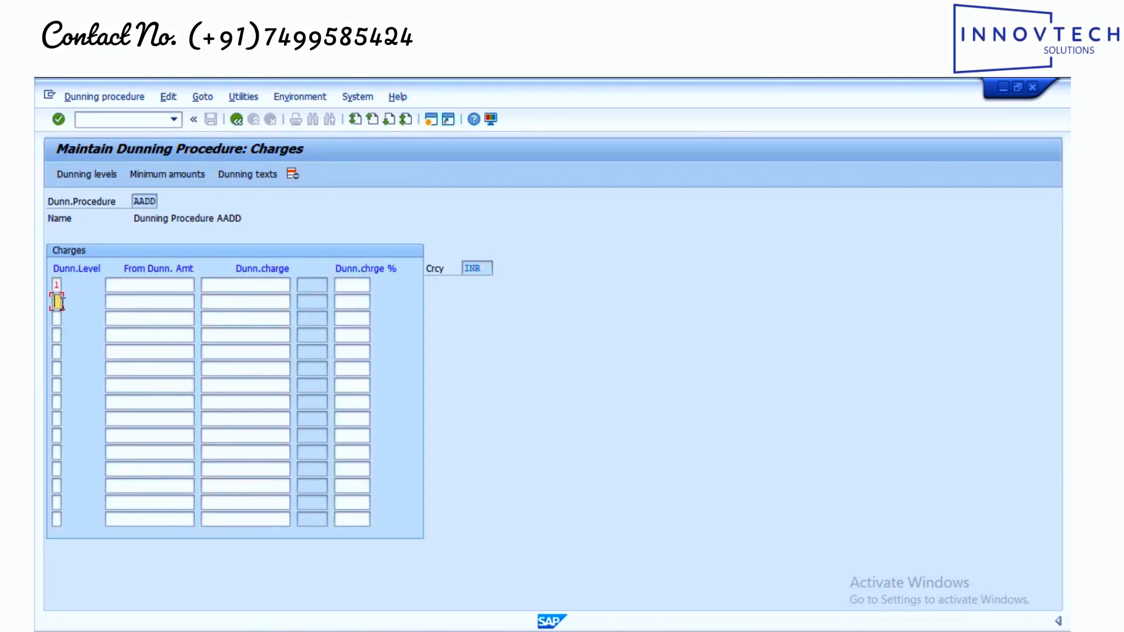
pyautogui.click(56, 318)
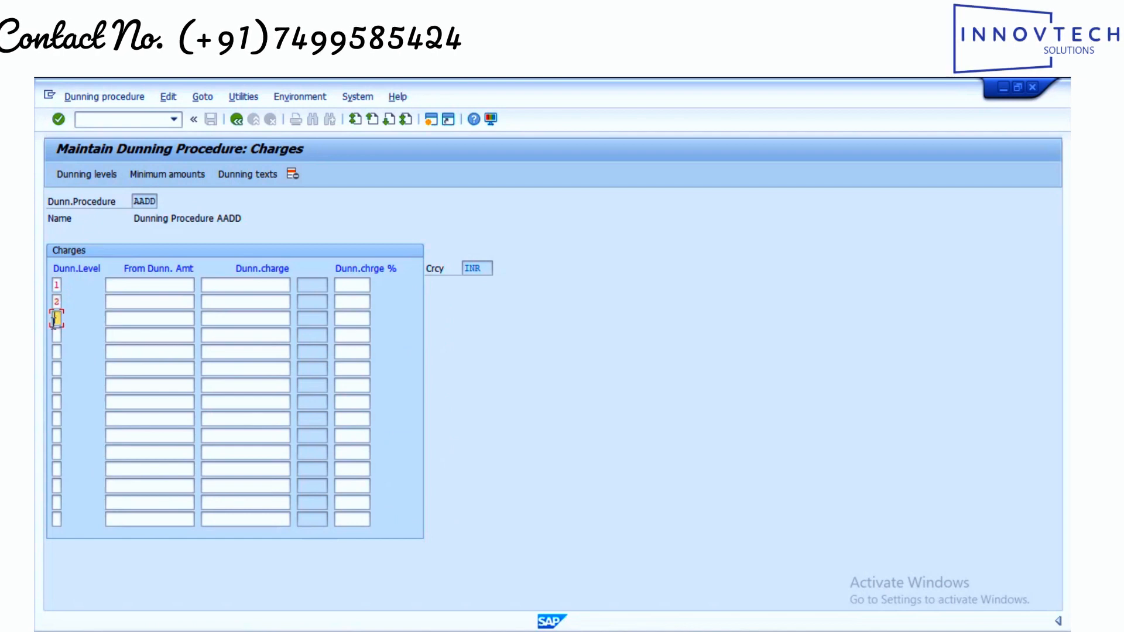
pyautogui.write('3')
pyautogui.click(57, 334)
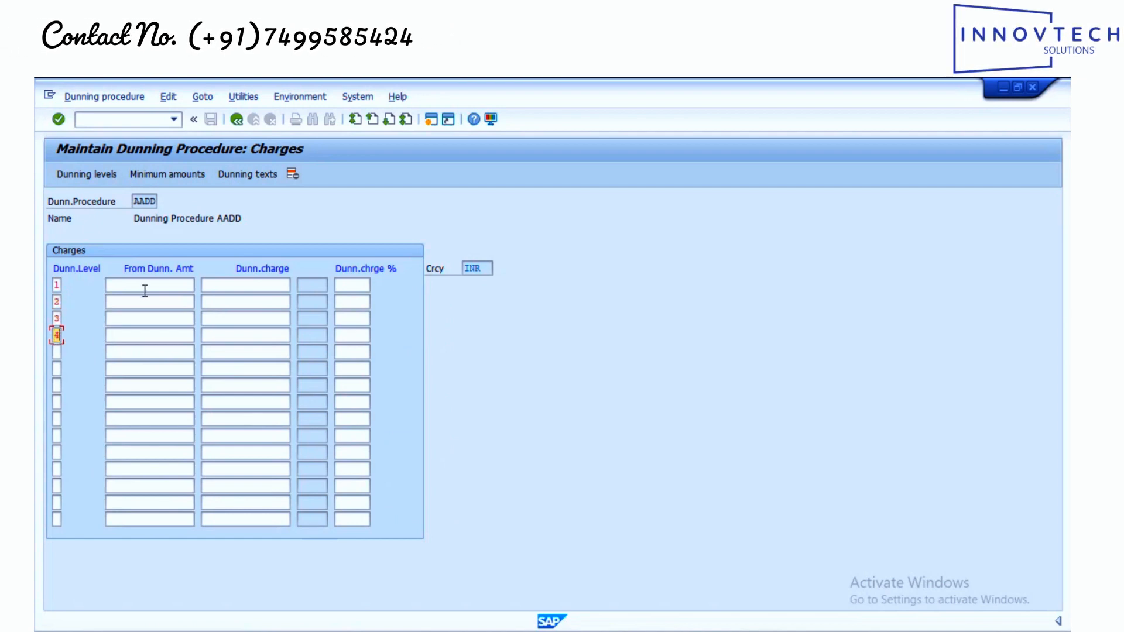
# Set the dunning charges of levels 1, 2, 3 and 4 to 100, 120, 140 and 160.
pyautogui.click(149, 286)
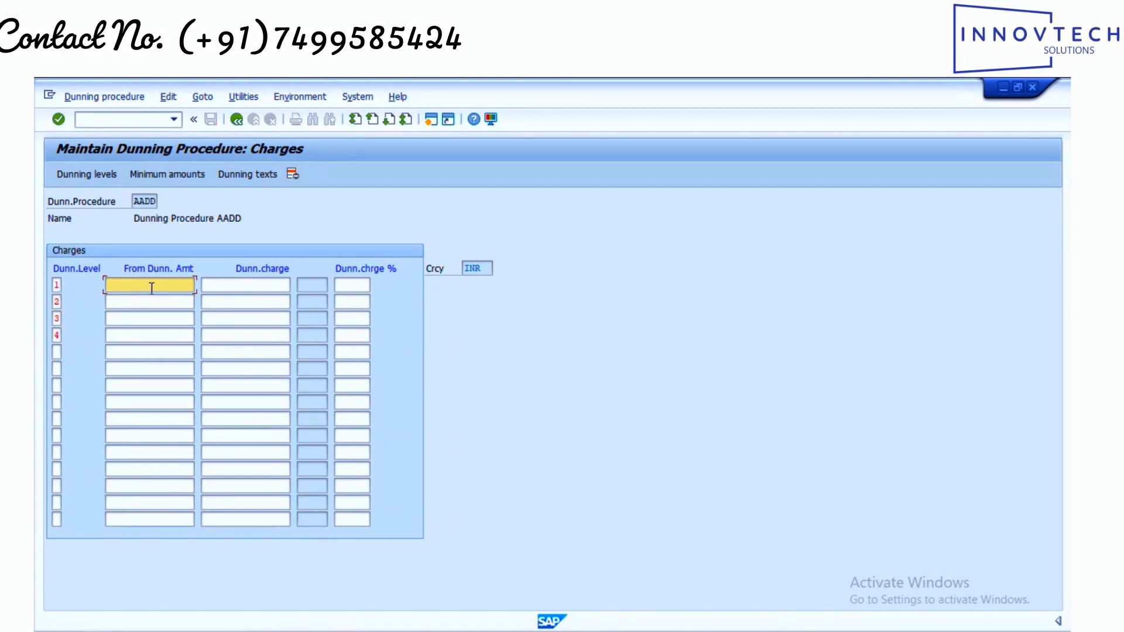
pyautogui.click(240, 285)
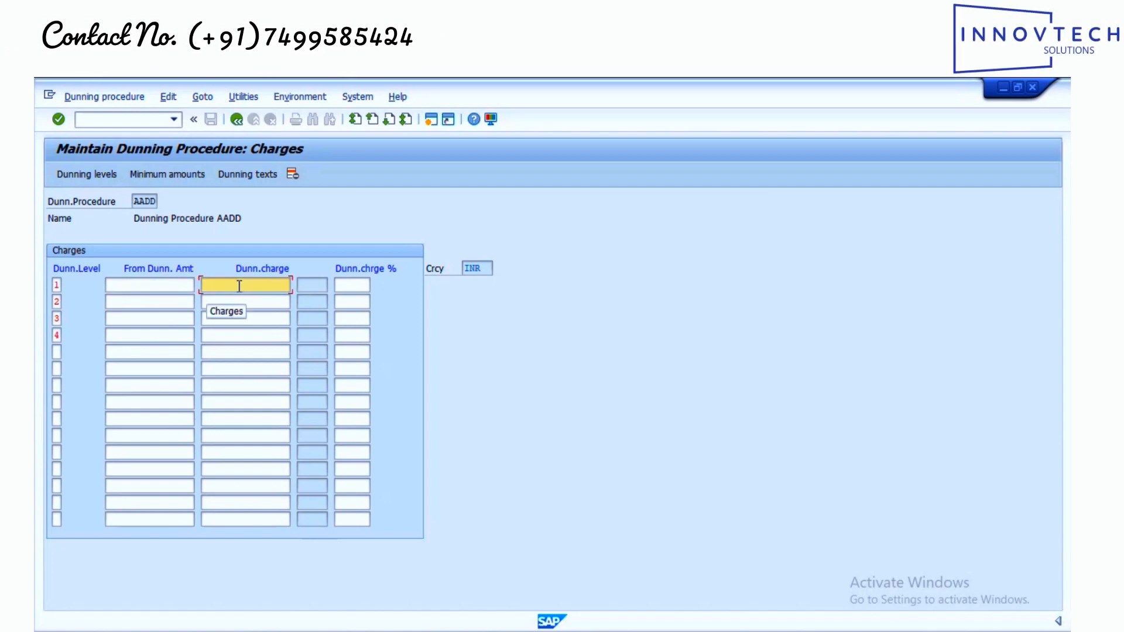
pyautogui.click(240, 285)
pyautogui.click(235, 299)
pyautogui.click(236, 302)
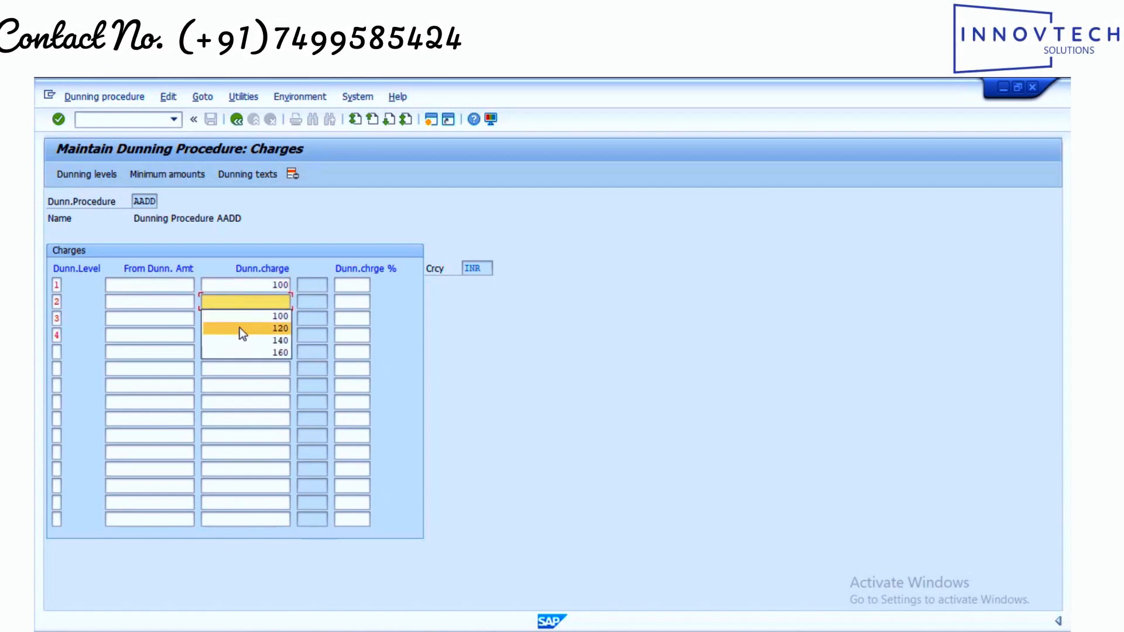
pyautogui.click(240, 328)
pyautogui.click(243, 319)
pyautogui.click(245, 319)
pyautogui.click(253, 355)
pyautogui.click(257, 353)
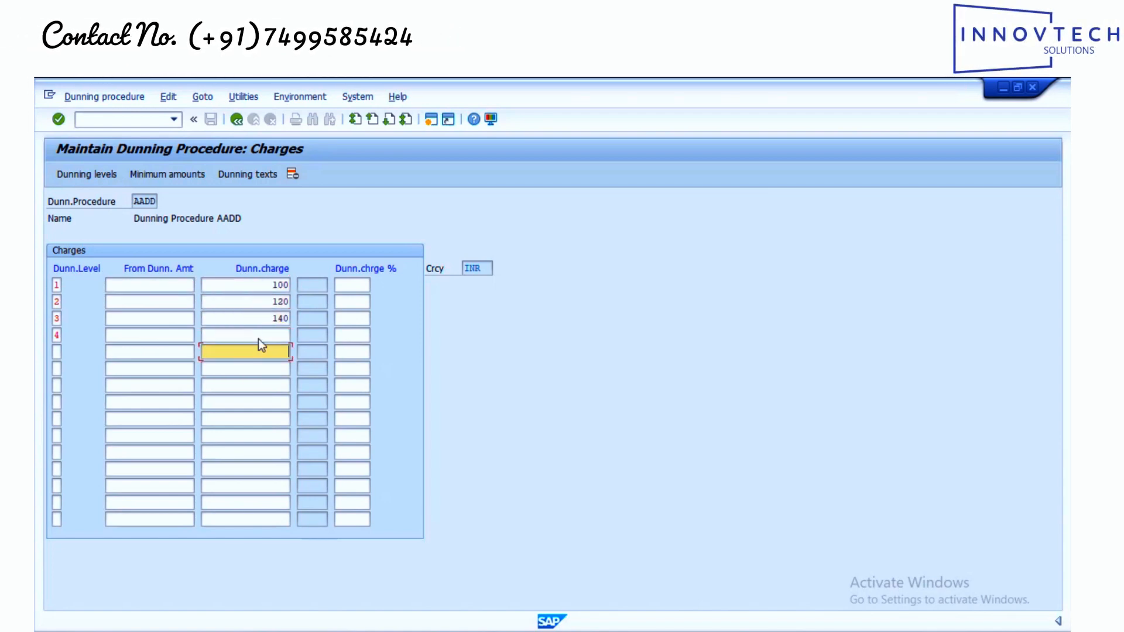
pyautogui.click(259, 336)
pyautogui.click(258, 387)
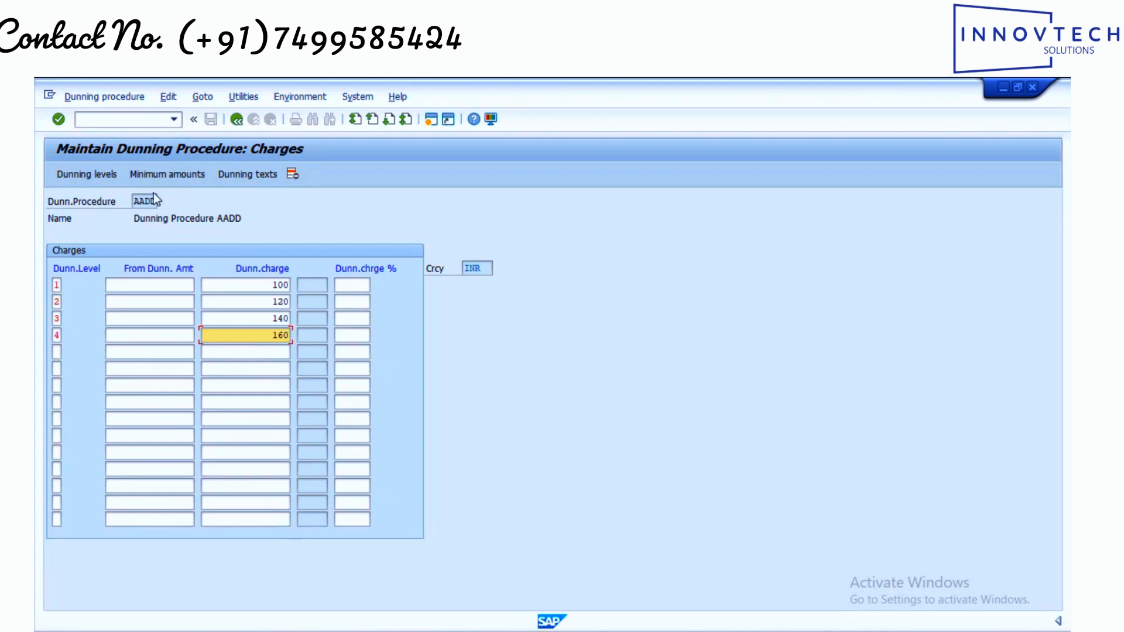
# Open the minimum amounts in currency INR and enter dunning levels 1 to 4 in the first four rows.
pyautogui.click(155, 175)
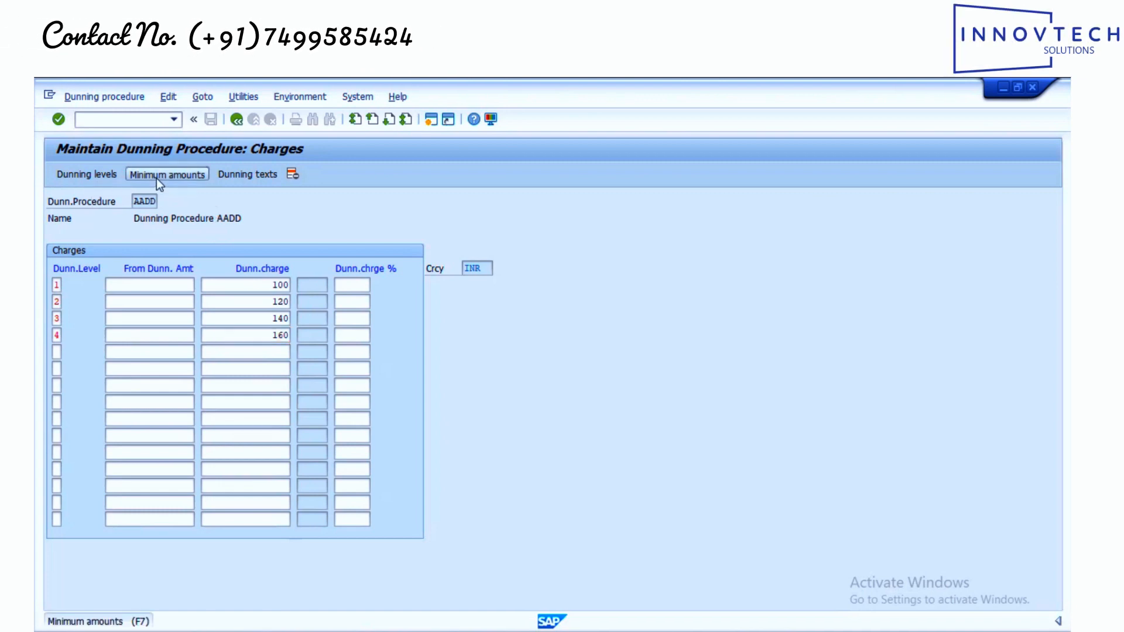
pyautogui.click(344, 488)
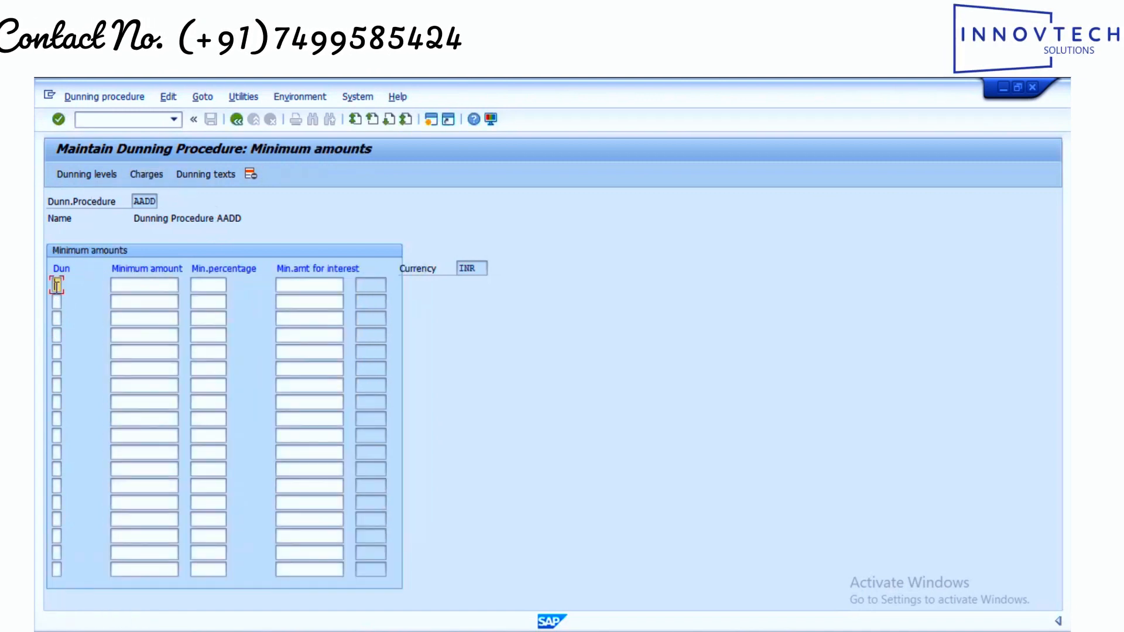
pyautogui.write('1')
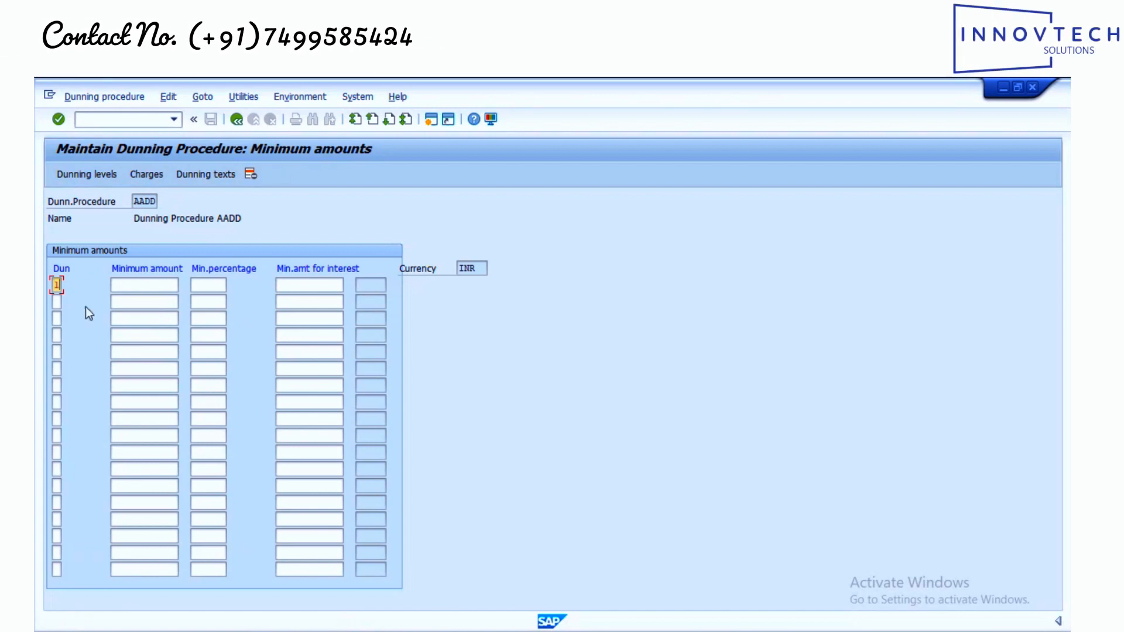
pyautogui.click(56, 301)
pyautogui.write('2')
pyautogui.click(56, 318)
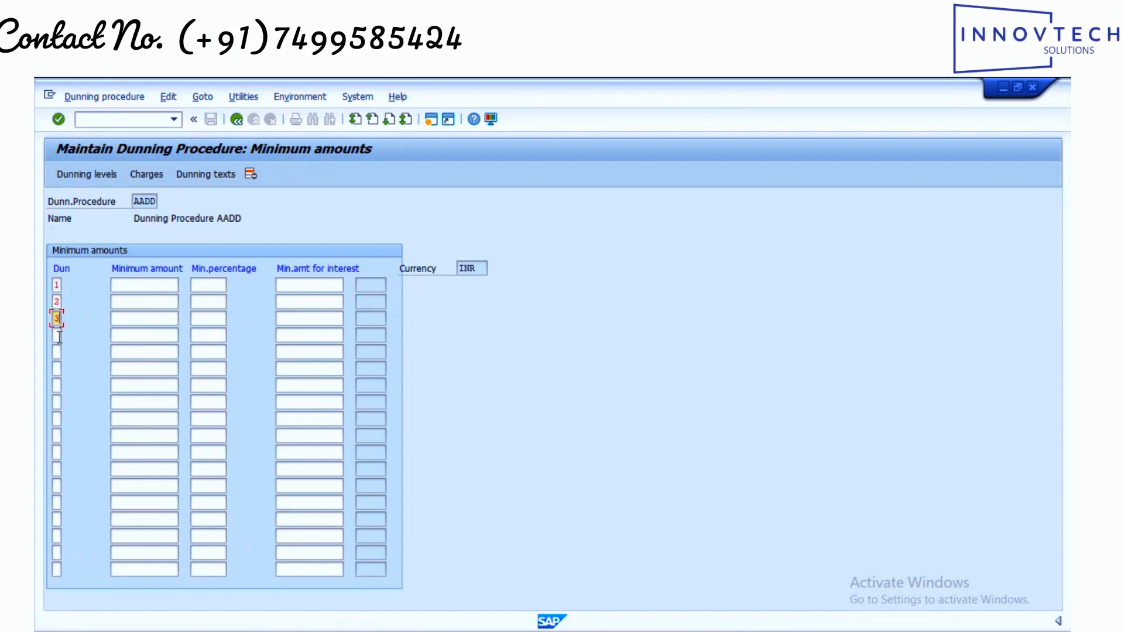
pyautogui.click(57, 335)
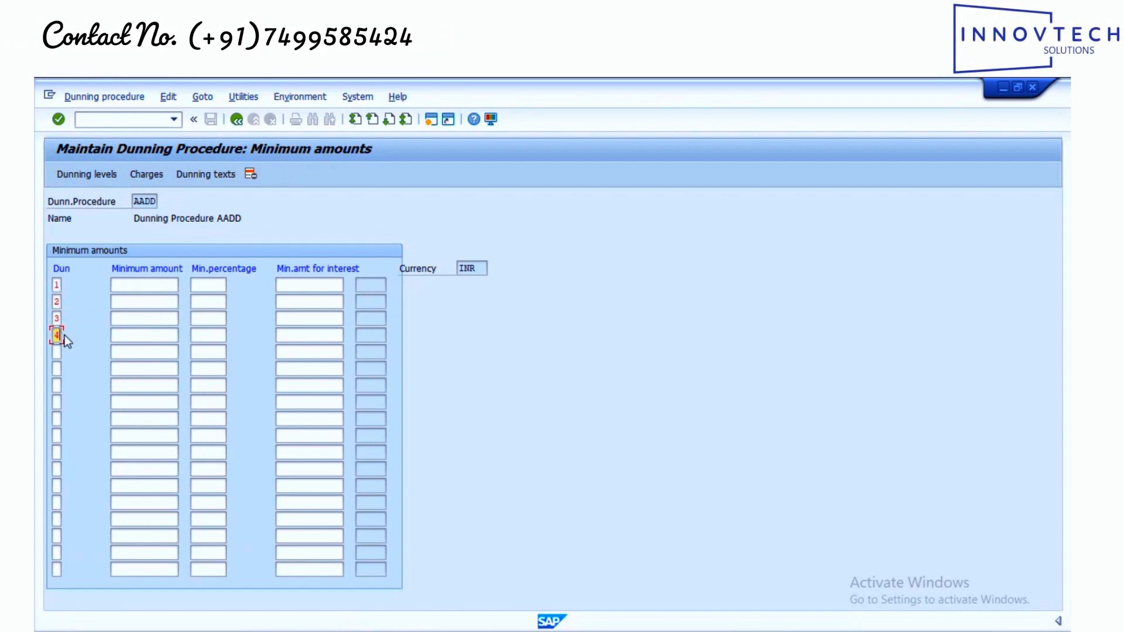
# Set the minimum amount to 1000 for each of dunning levels 1 to 4.
pyautogui.click(154, 285)
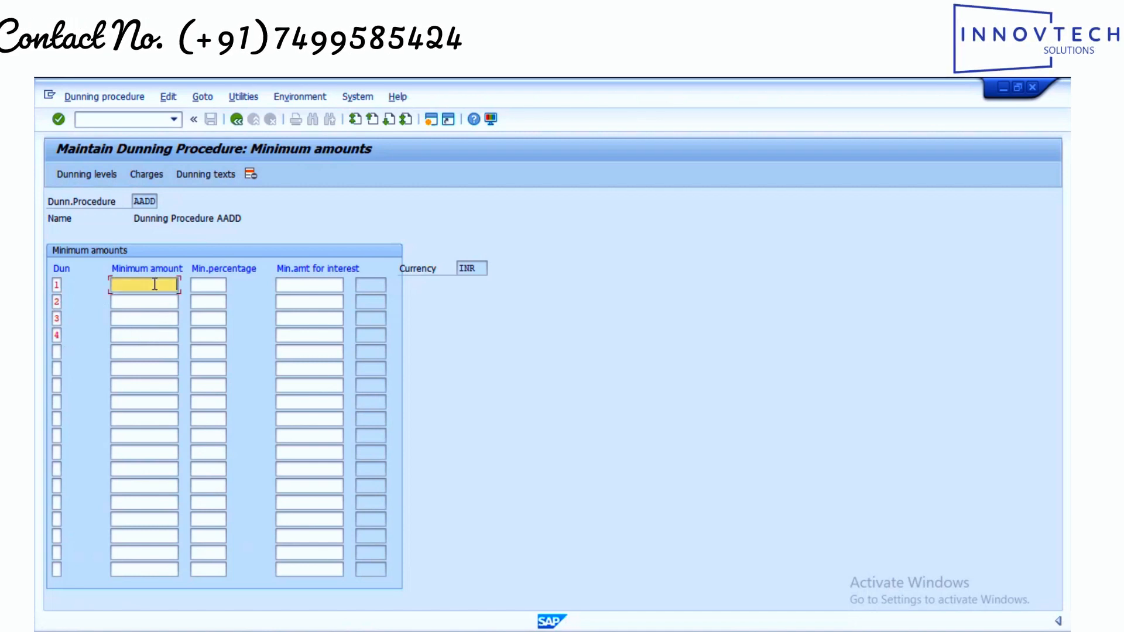
pyautogui.click(152, 285)
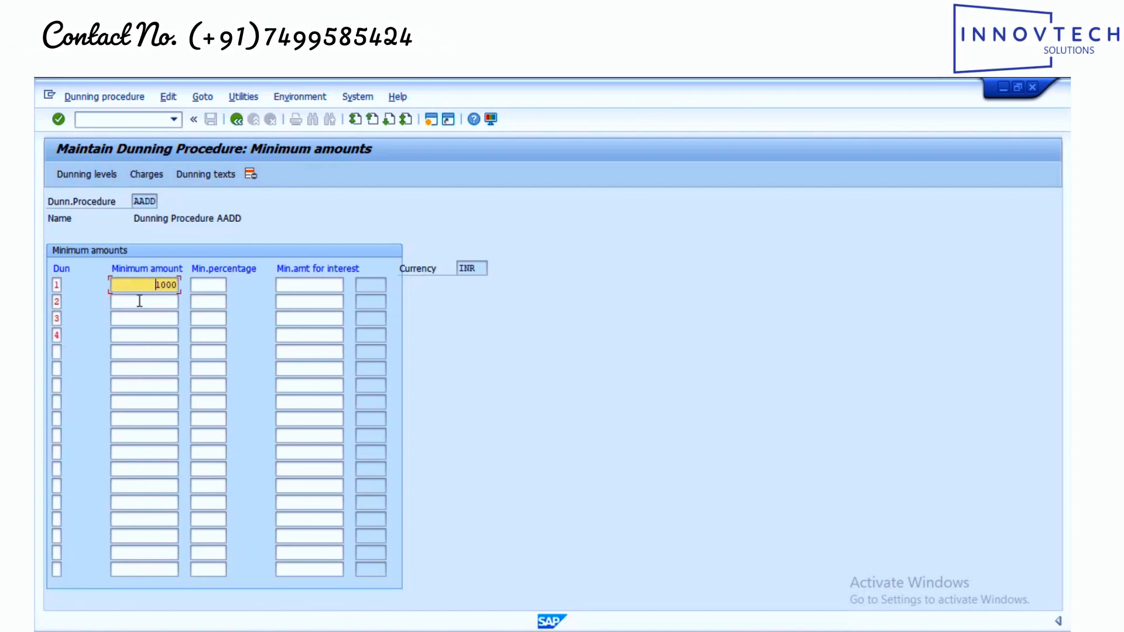
pyautogui.moveTo(139, 286); pyautogui.dragTo(194, 287)
pyautogui.hotkey('ctrl', 'c')
pyautogui.click(170, 302)
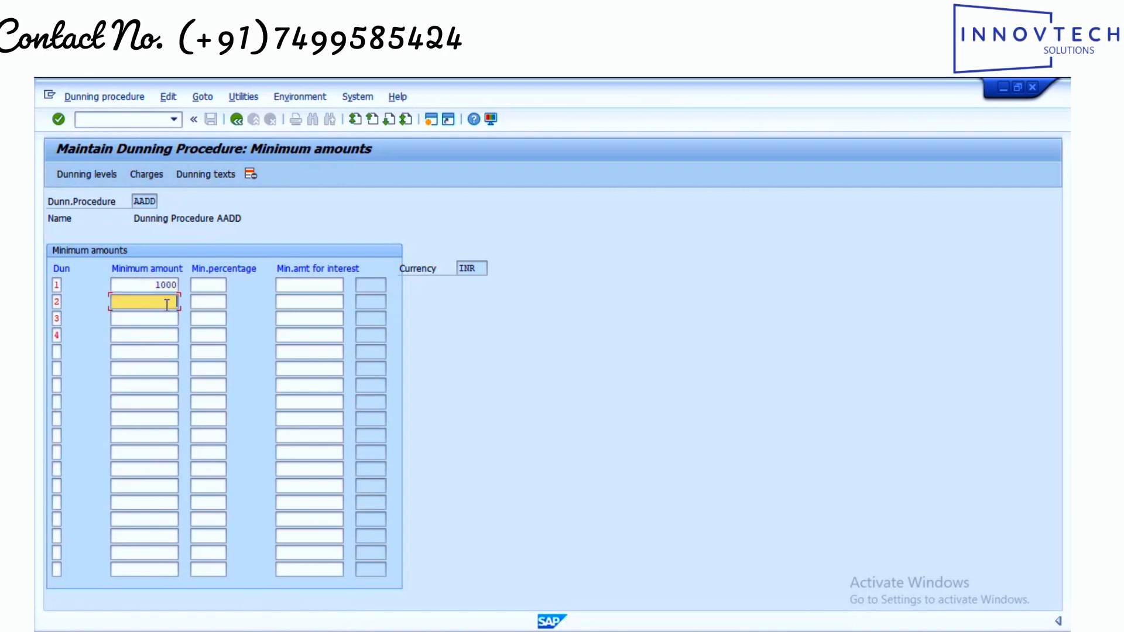
pyautogui.hotkey('ctrl', 'v')
pyautogui.click(167, 319)
pyautogui.click(167, 335)
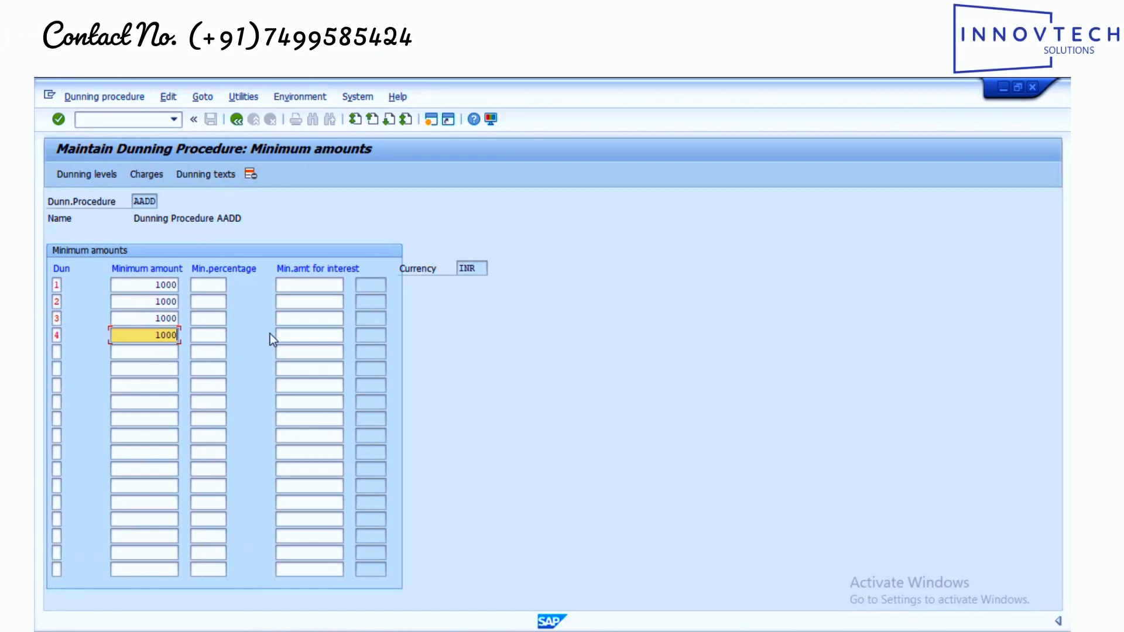
# Set the minimum amount for interest to 10 for dunning levels 1 to 4 and confirm the entries.
pyautogui.click(314, 286)
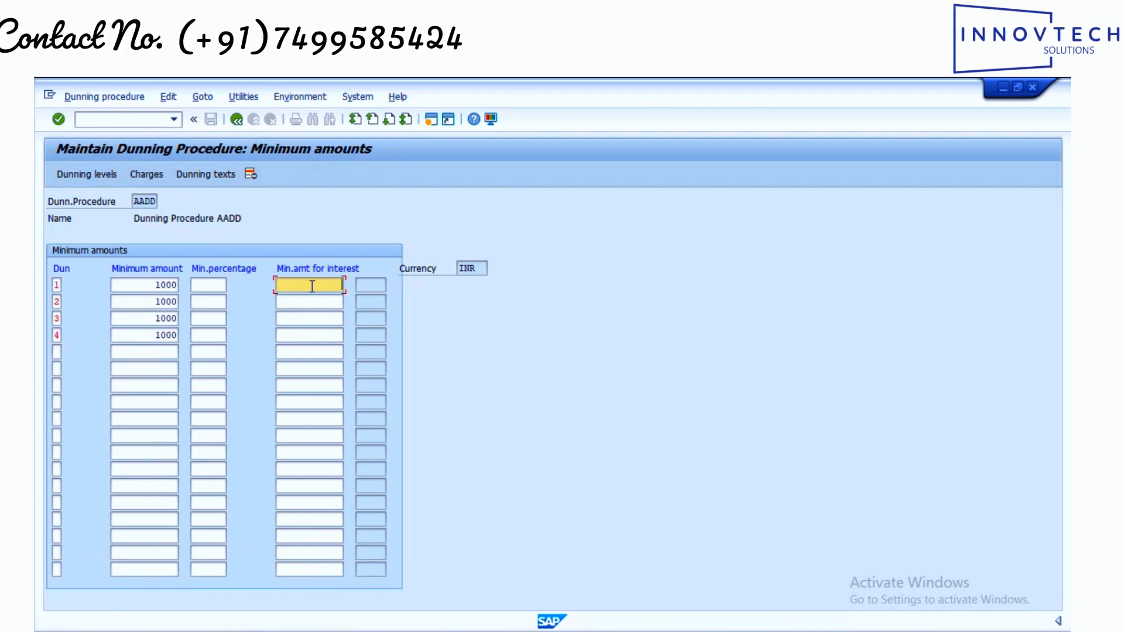
pyautogui.write('10')
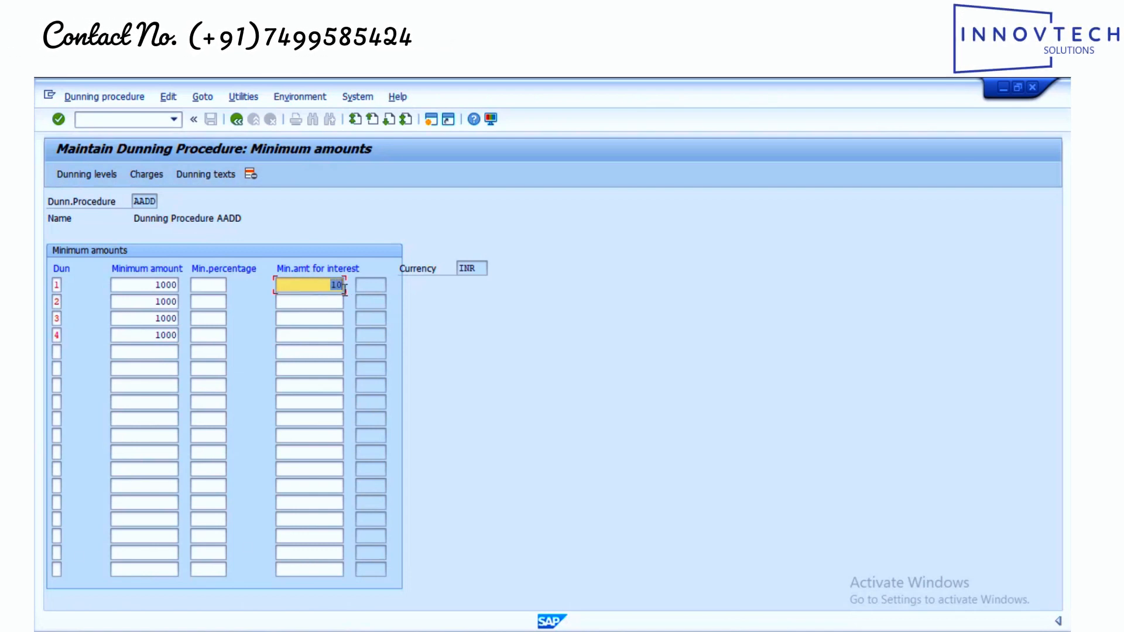
pyautogui.click(332, 301)
pyautogui.click(328, 316)
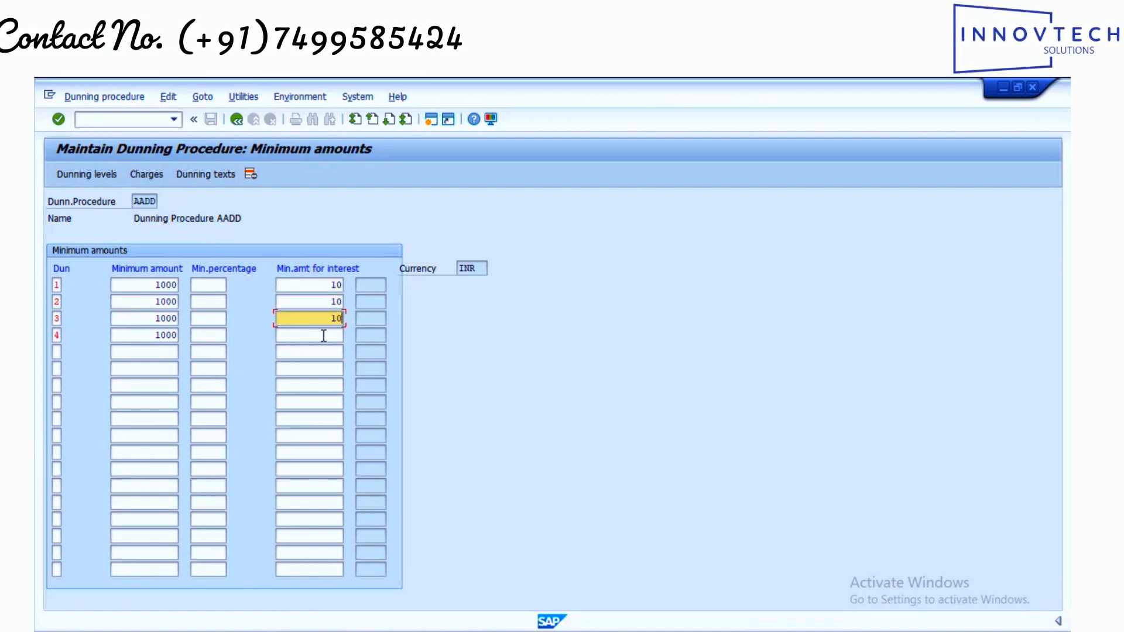
pyautogui.click(323, 335)
pyautogui.click(323, 351)
pyautogui.click(328, 332)
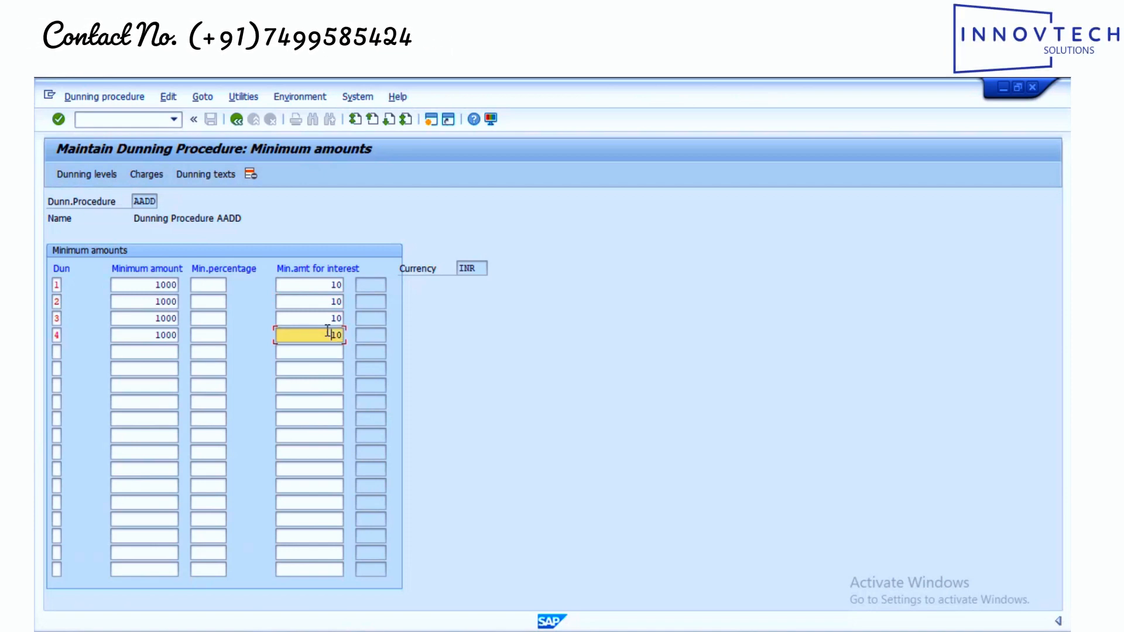
pyautogui.press('Return')
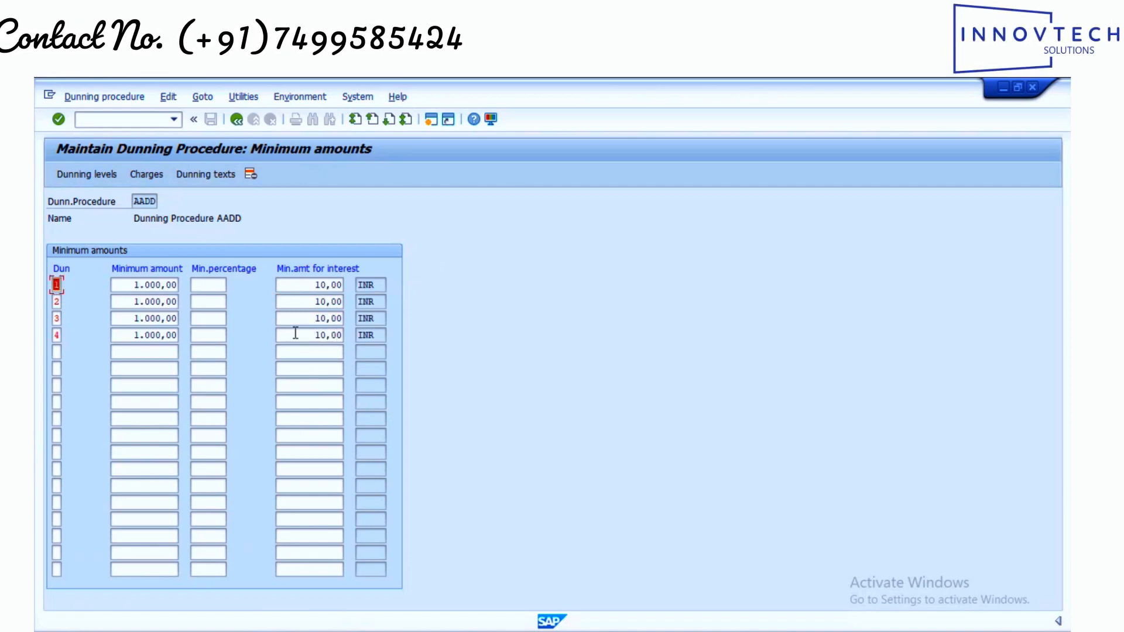
# Open the dunning texts for company code TI01 and account type Customer, and enter dunning levels 1 to 4.
pyautogui.click(208, 175)
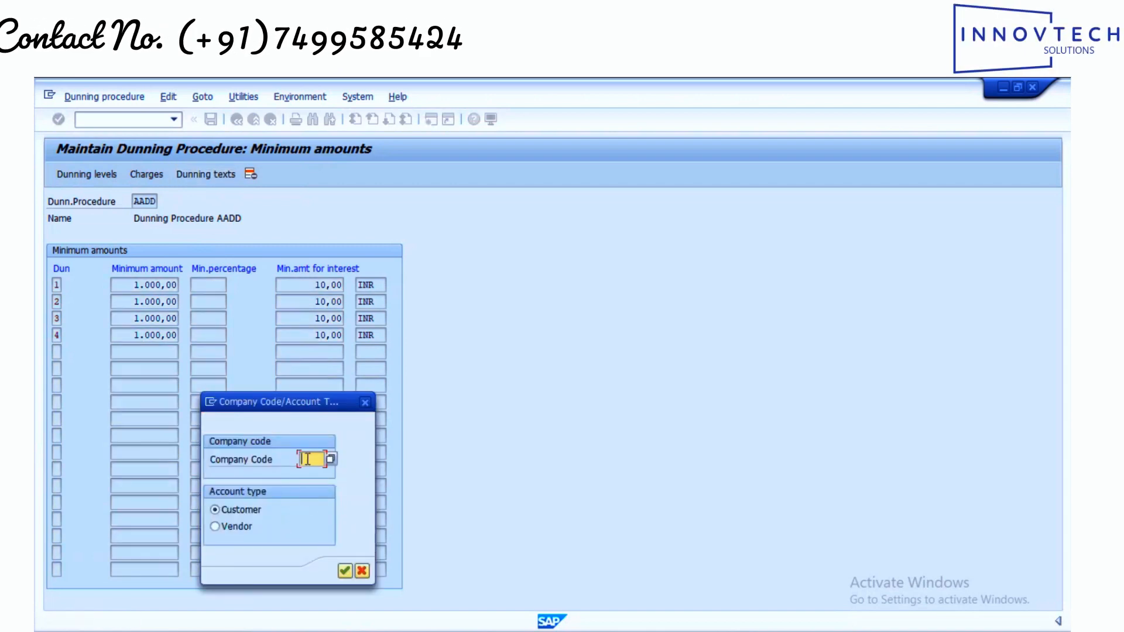
pyautogui.write('ti01')
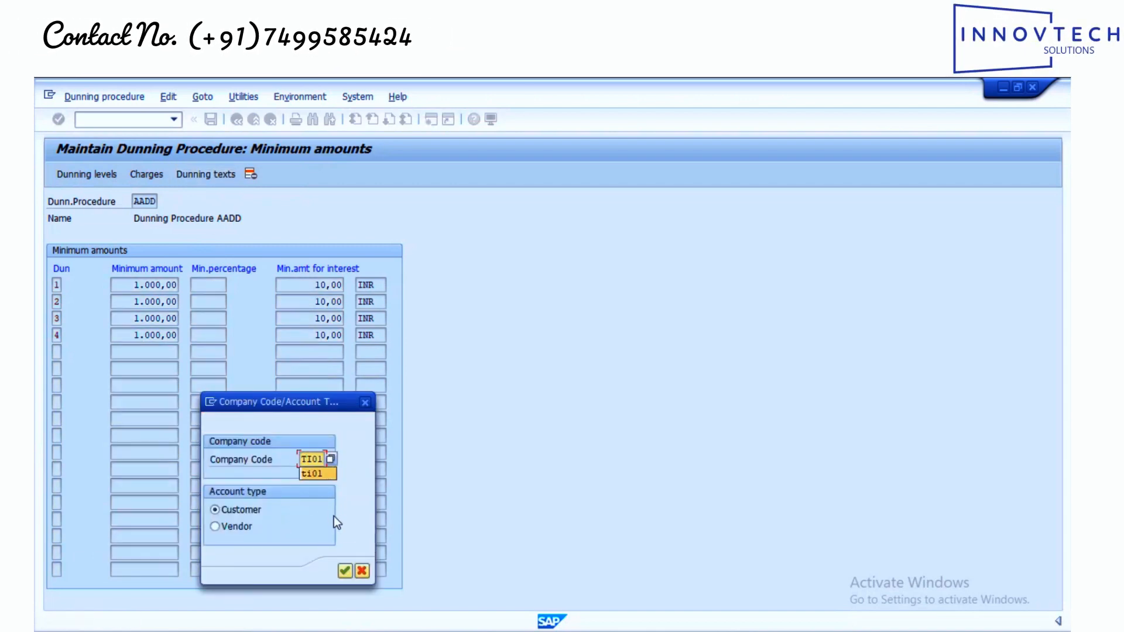
pyautogui.click(345, 572)
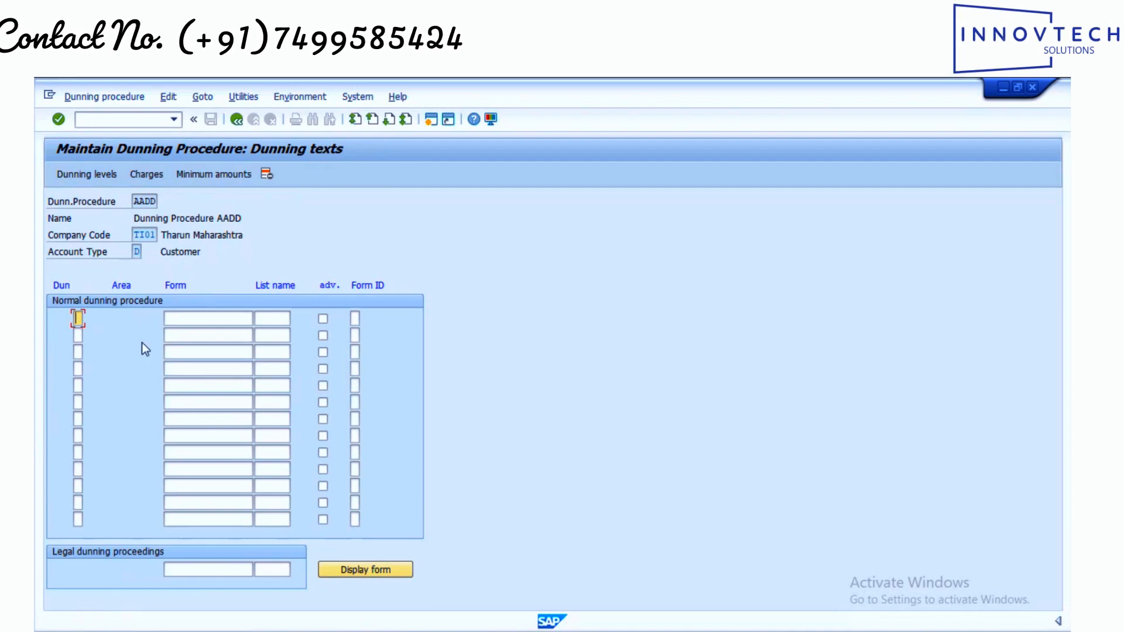
pyautogui.write('3')
pyautogui.click(79, 369)
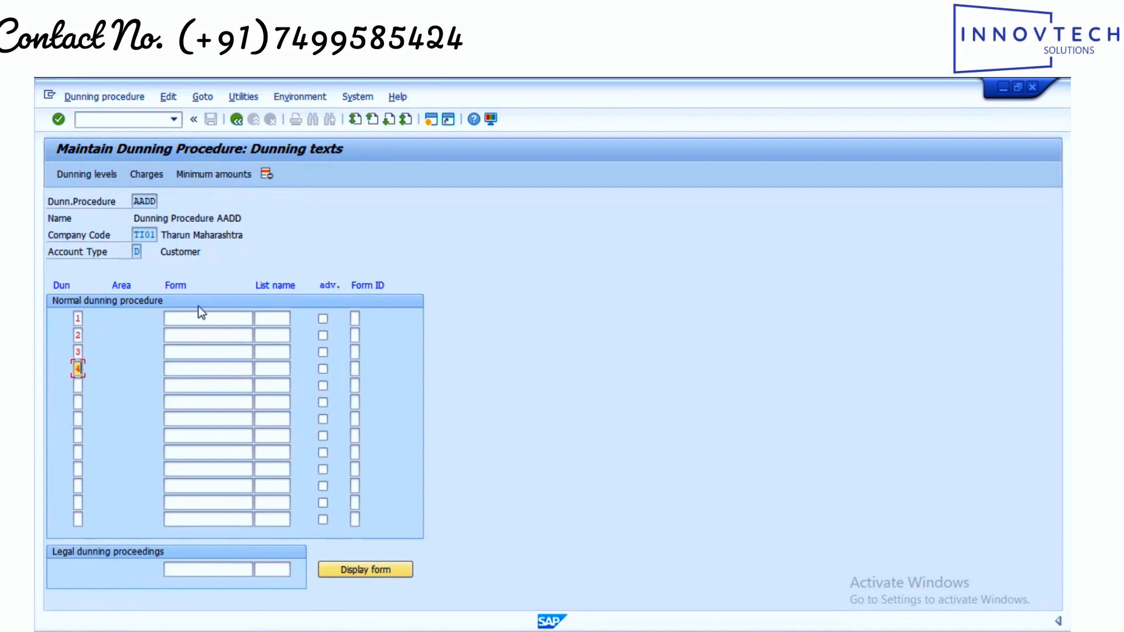
# Assign the English version of form F150_DUNN_01 to dunning level 1 from the form tree.
pyautogui.click(198, 318)
pyautogui.click(259, 319)
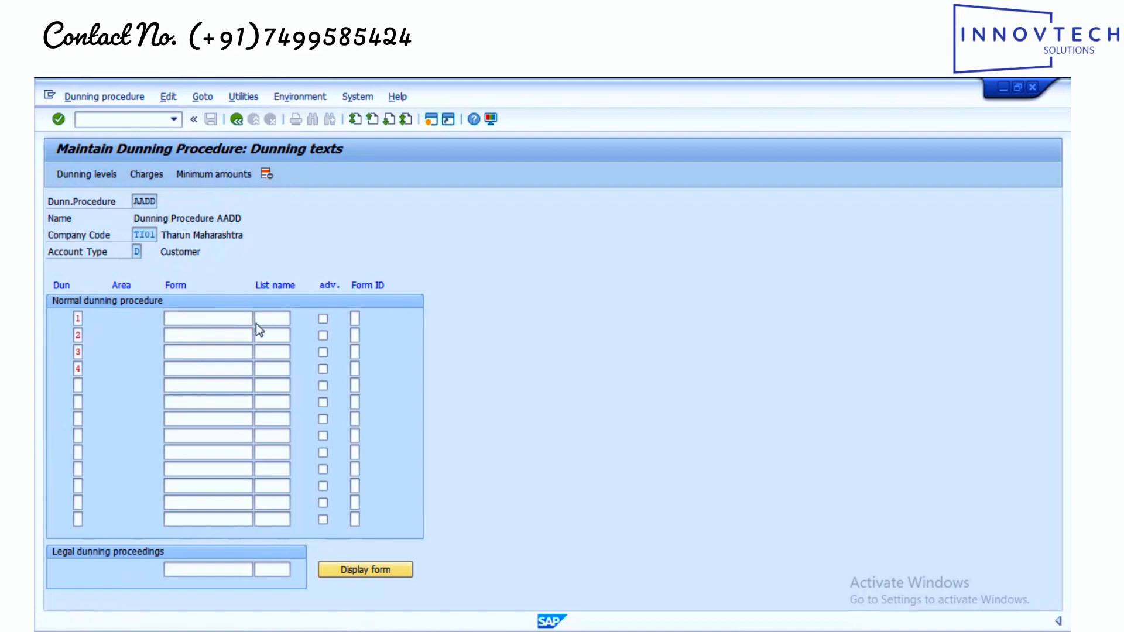
pyautogui.click(117, 282)
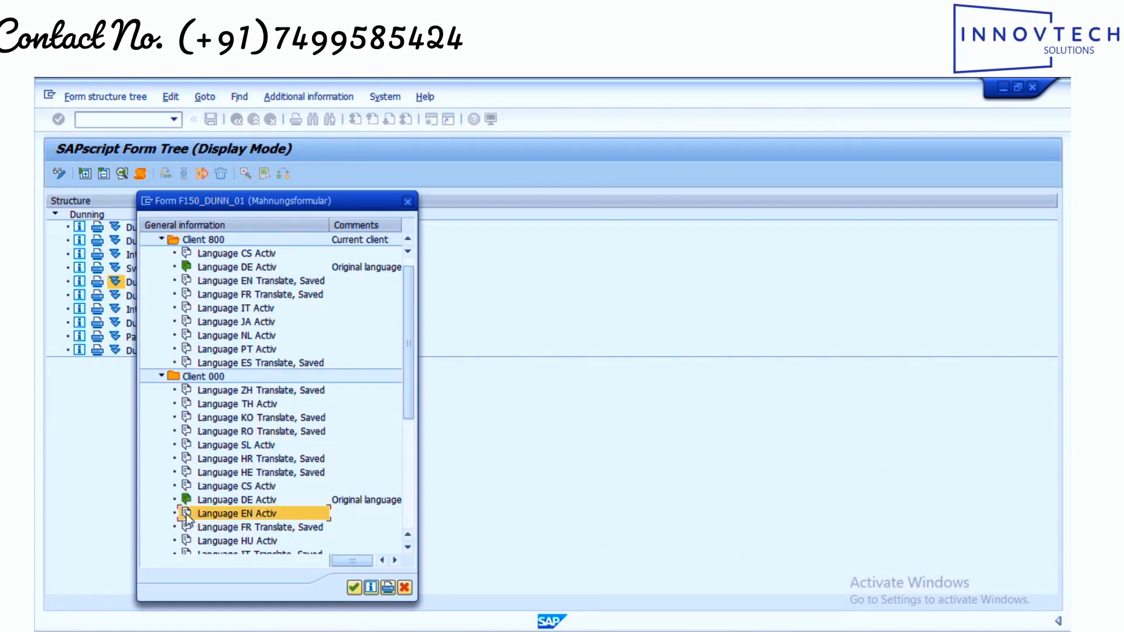
pyautogui.doubleClick(186, 514)
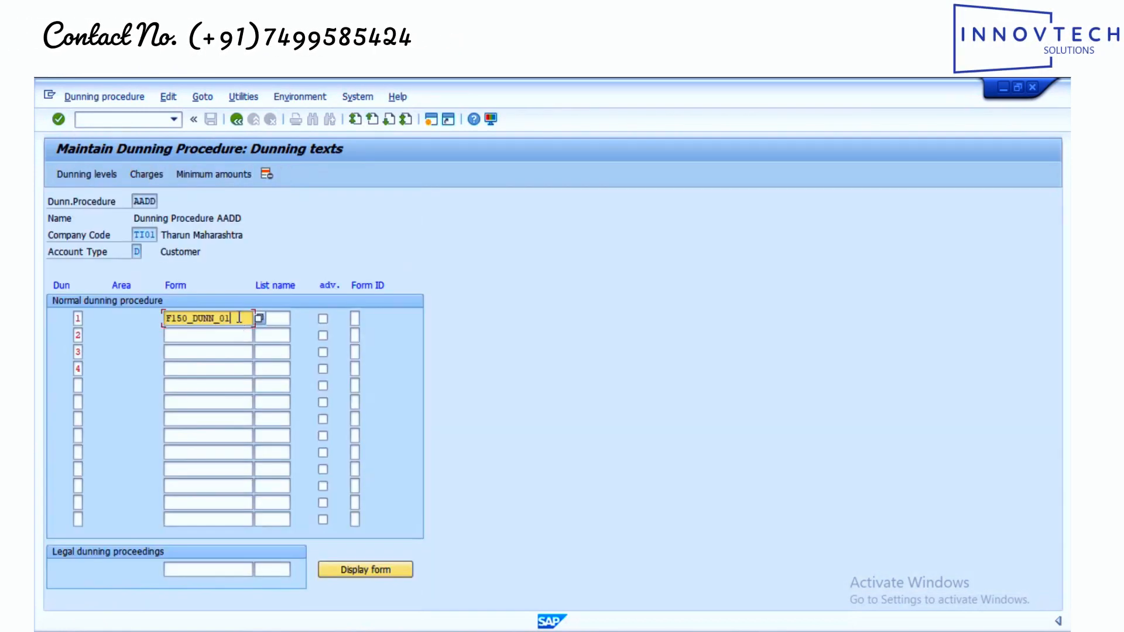
# Assign the English version of form F150_BE_DUNN_01 to dunning level 1 from the form tree.
pyautogui.doubleClick(260, 320)
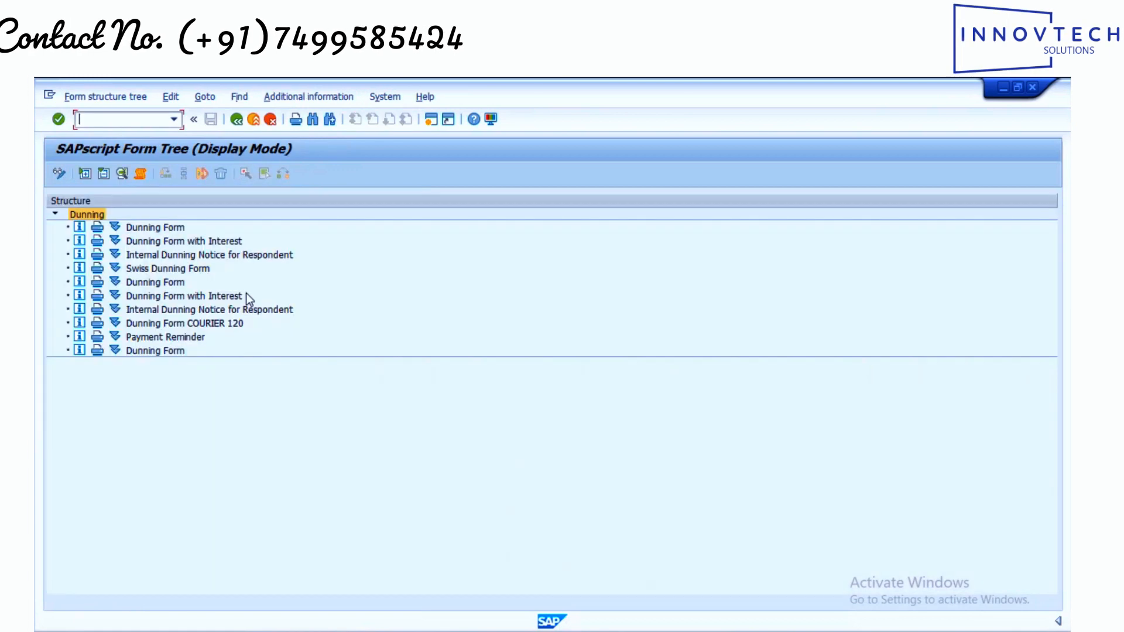
pyautogui.click(127, 238)
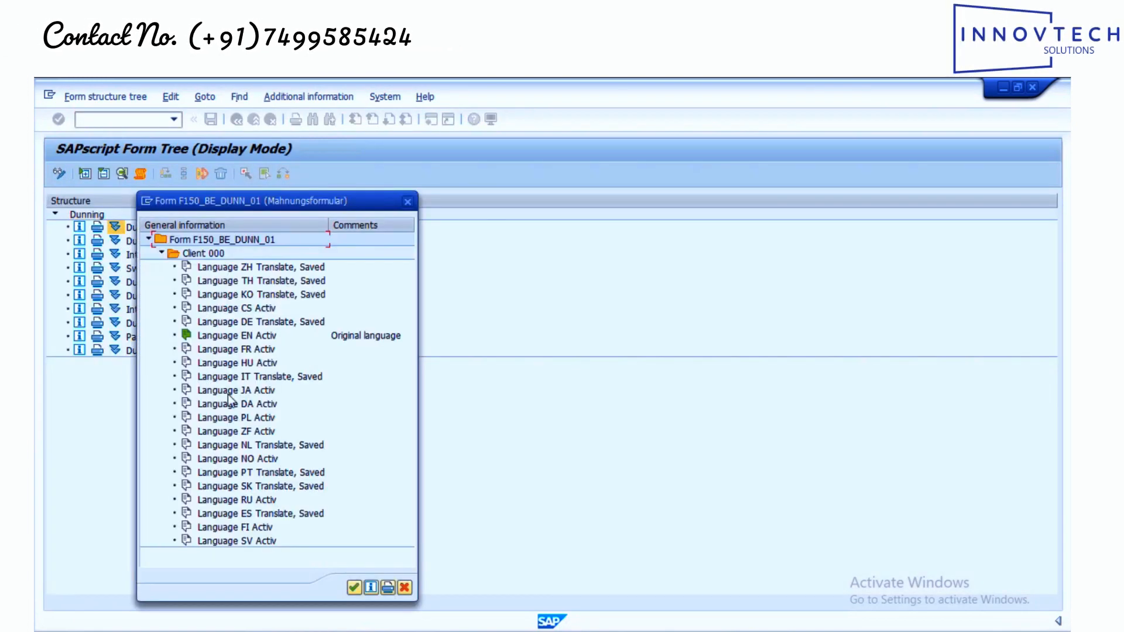
pyautogui.doubleClick(186, 337)
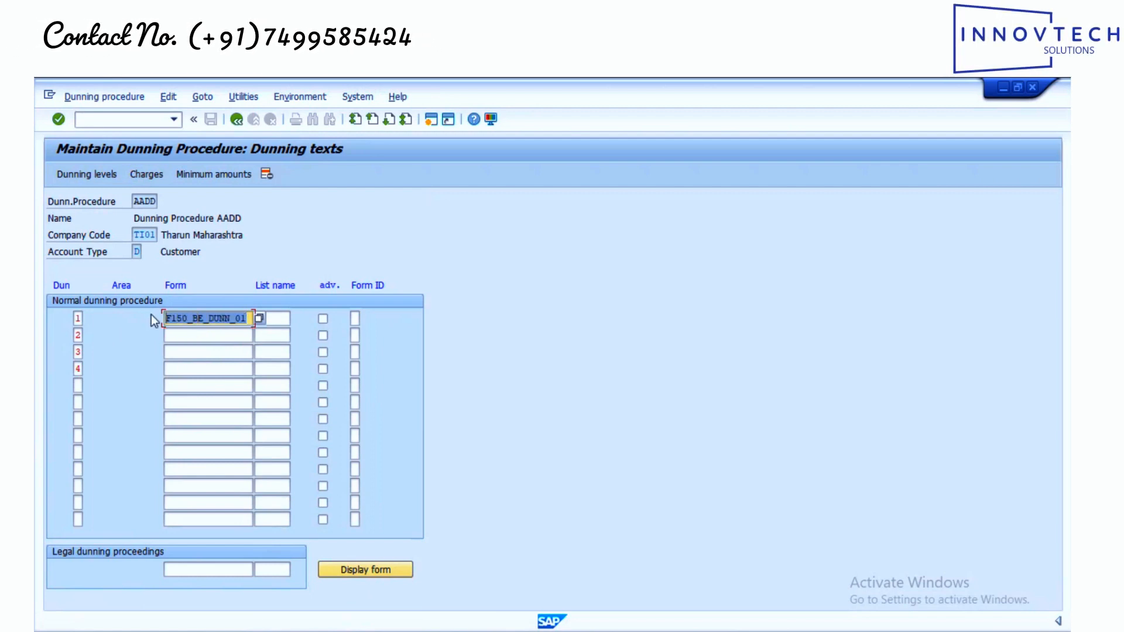
# Copy form F150_BE_DUNN_01 from dunning level 1 to dunning levels 2, 3 and 4.
pyautogui.hotkey('ctrl', 'c')
pyautogui.click(173, 331)
pyautogui.hotkey('ctrl', 'v')
pyautogui.click(176, 352)
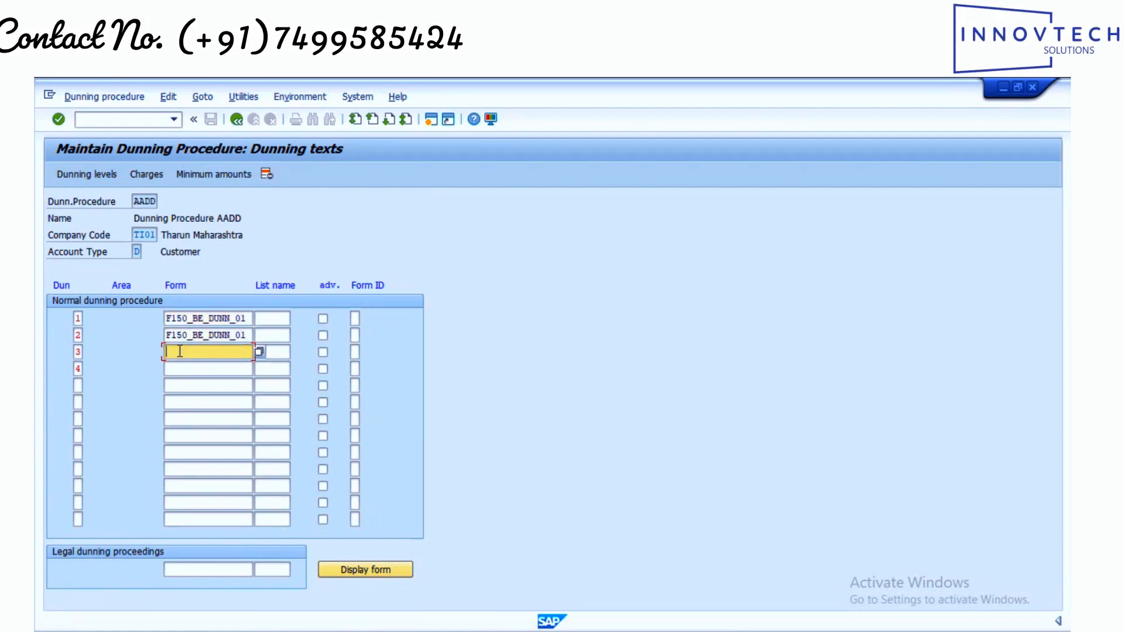
pyautogui.hotkey('ctrl', 'v')
pyautogui.click(178, 369)
pyautogui.hotkey('ctrl', 'v')
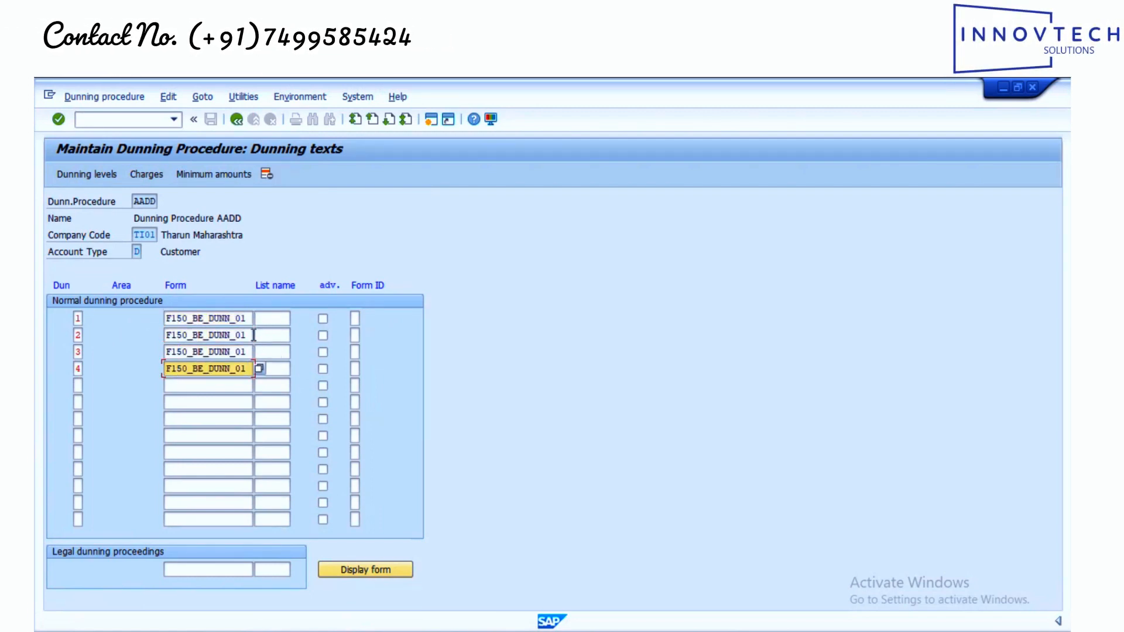
# Return from the dunning texts to the procedure overview and save dunning procedure AADD.
pyautogui.click(220, 320)
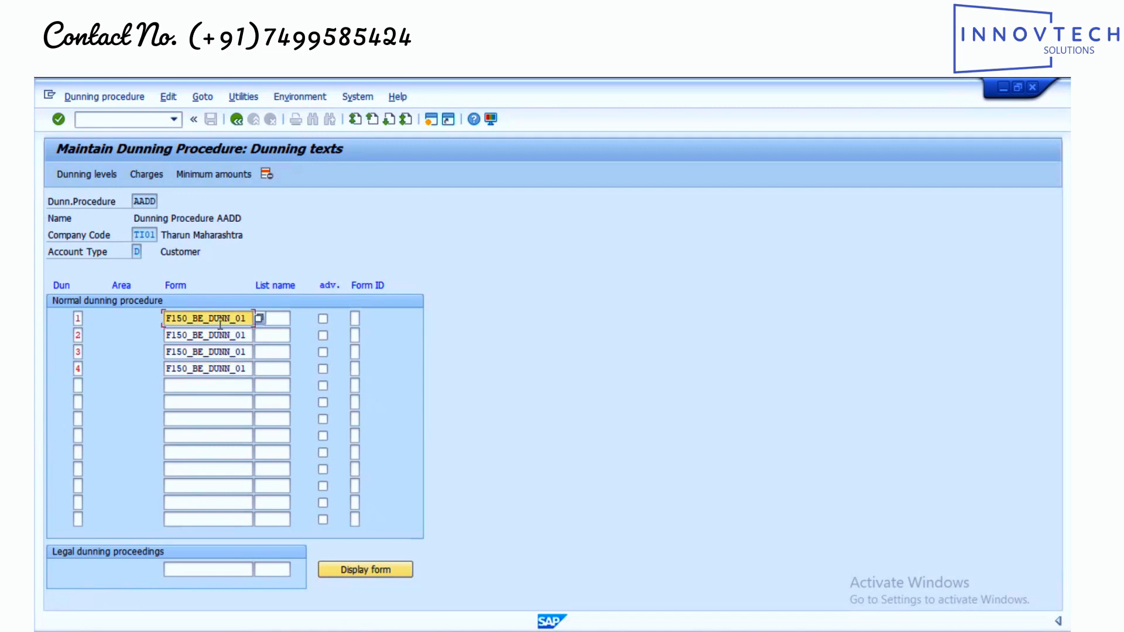
pyautogui.click(236, 120)
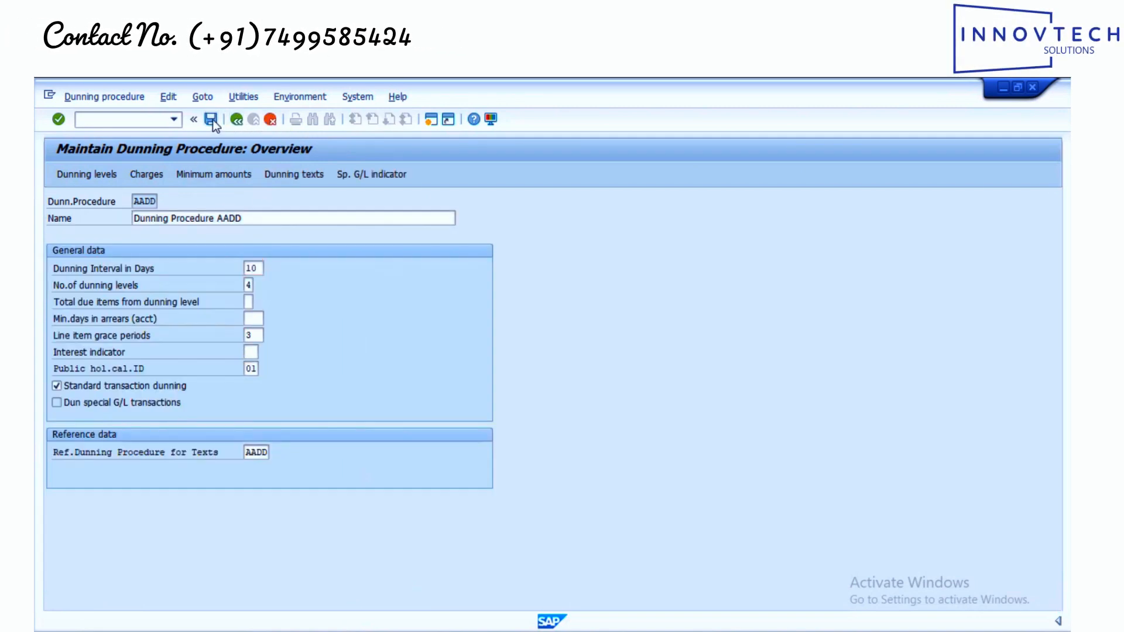
pyautogui.click(210, 119)
pyautogui.click(258, 336)
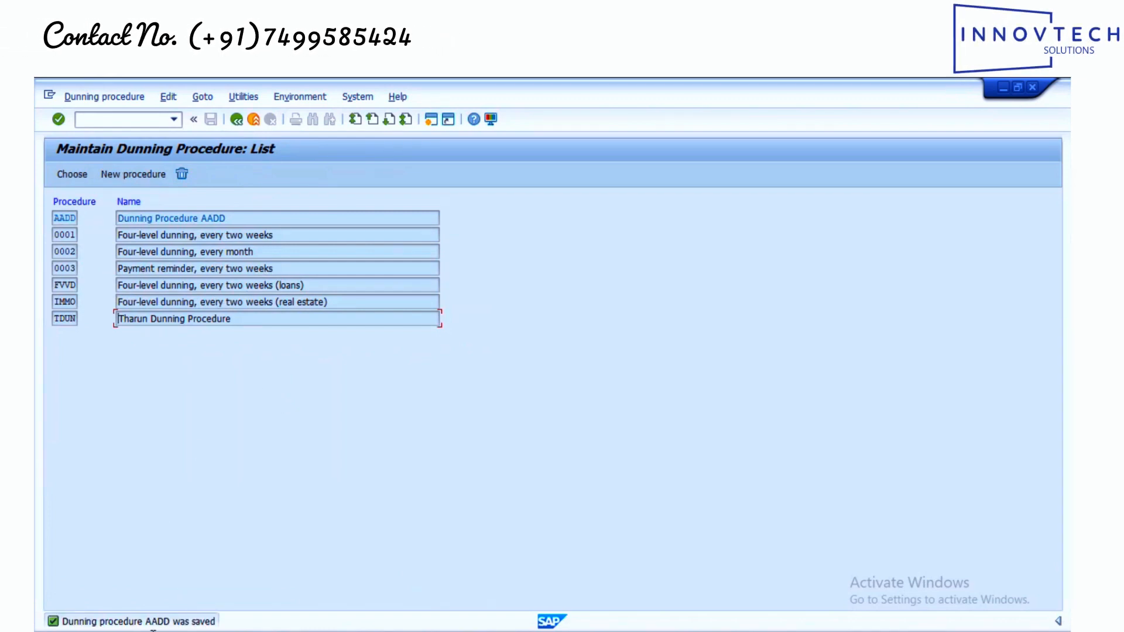
# Try to start transaction FD02 directly from the dunning procedure list.
pyautogui.click(93, 125)
pyautogui.write('F')
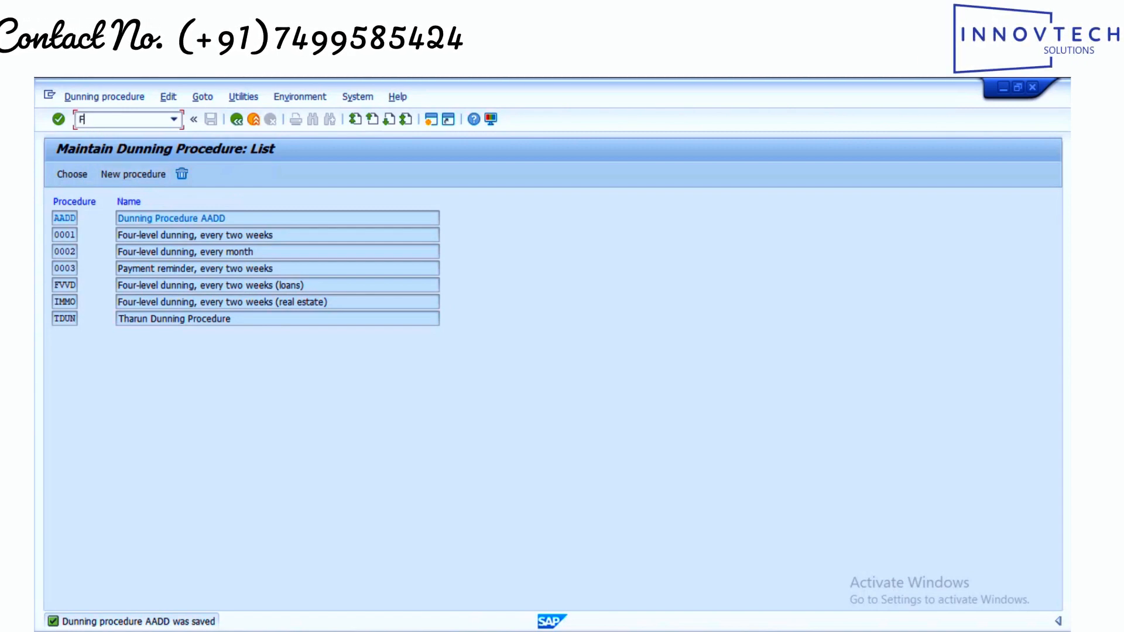
pyautogui.write('D02')
pyautogui.press('Return')
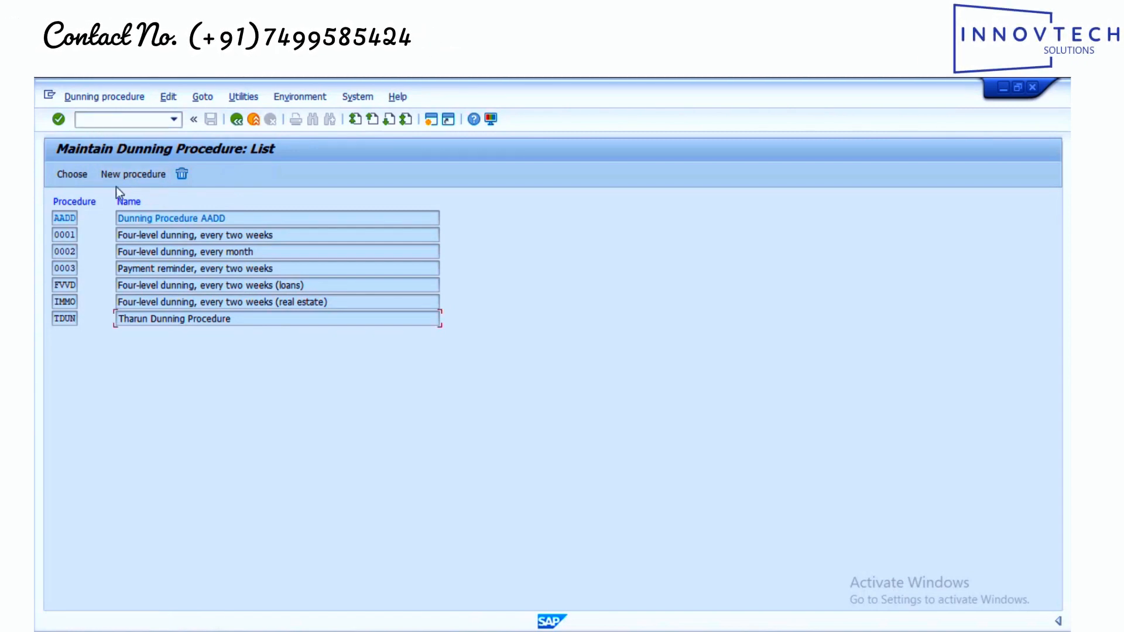
# Leave the dunning procedure list and start the customer change transaction with the command /NFD02.
pyautogui.click(97, 118)
pyautogui.write('/')
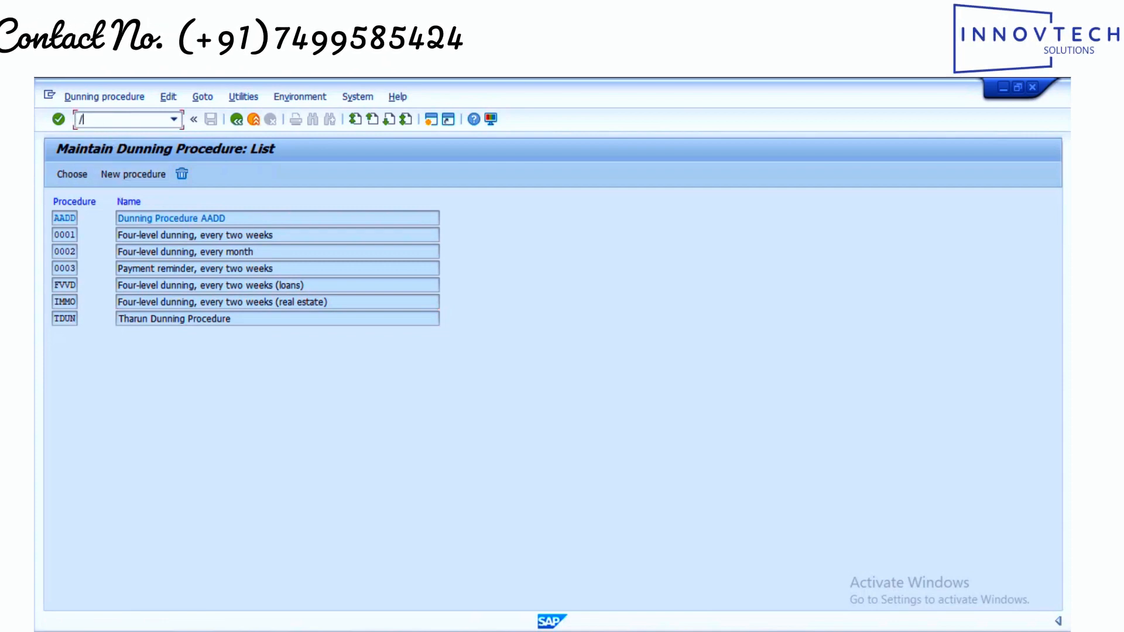
pyautogui.write('NFD02')
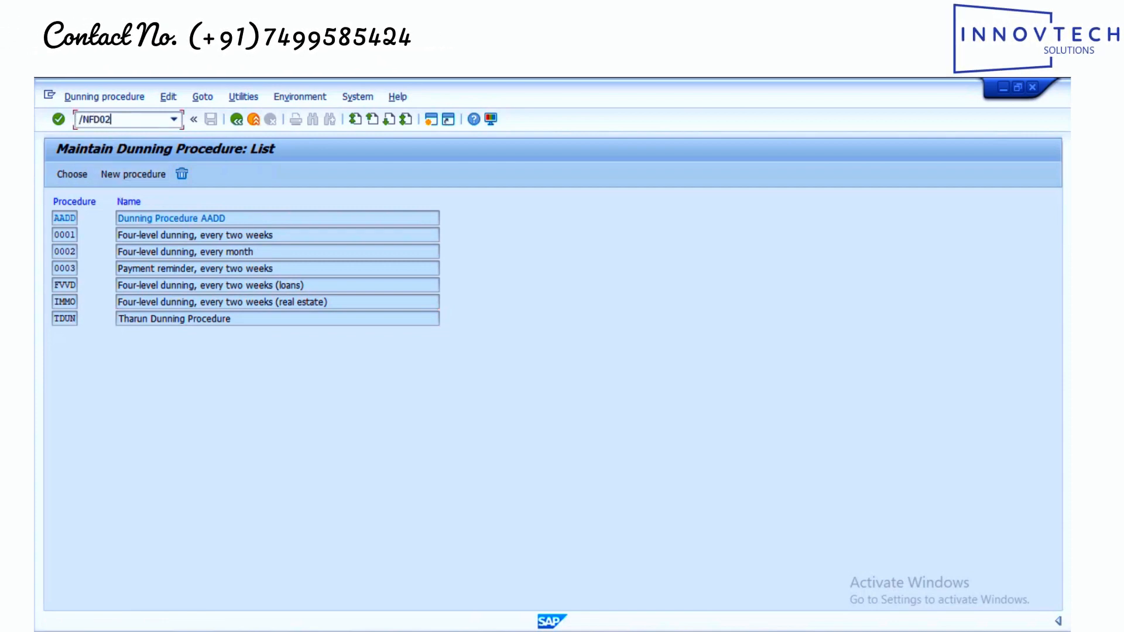
pyautogui.press('Return')
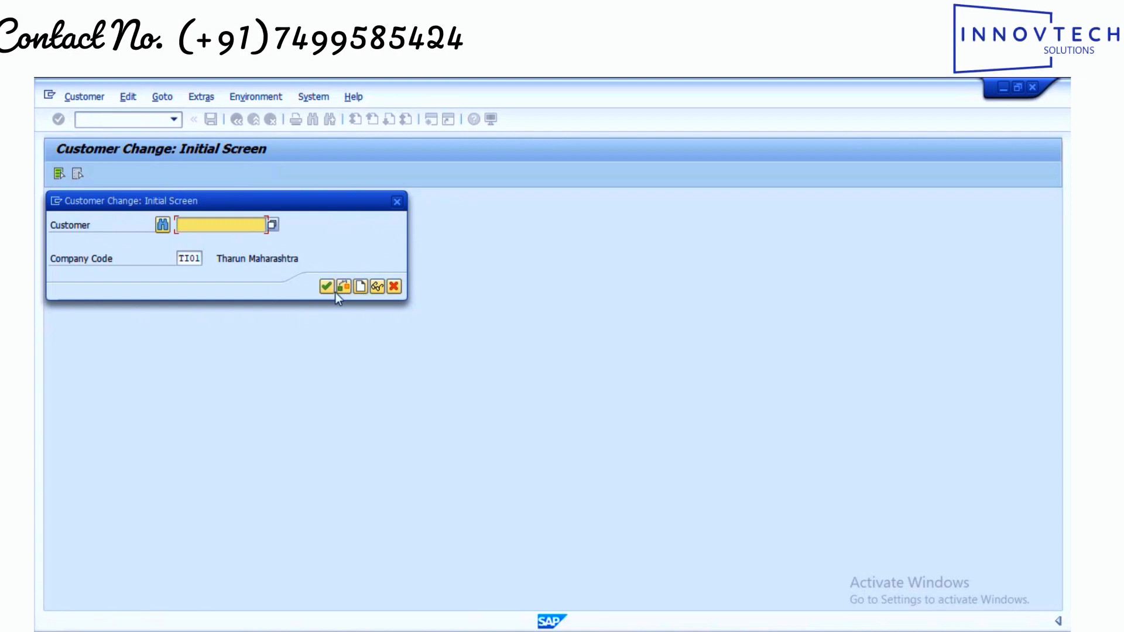
# Search the customers of company code TI01, choose Zara Pvt Ltd and open its master record for change.
pyautogui.click(329, 291)
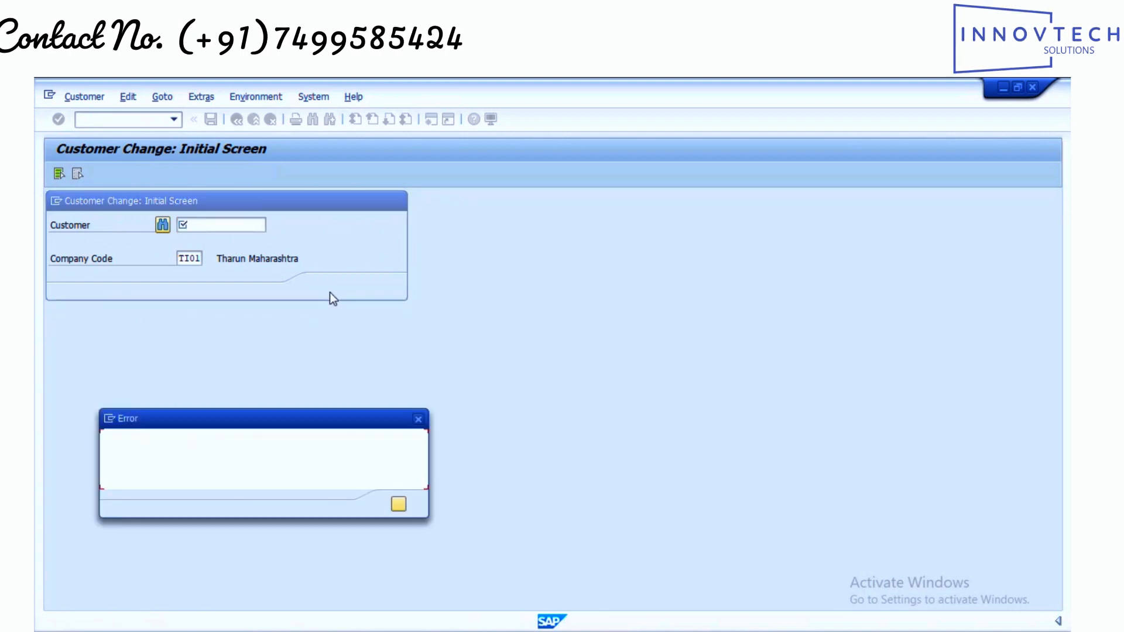
pyautogui.click(399, 504)
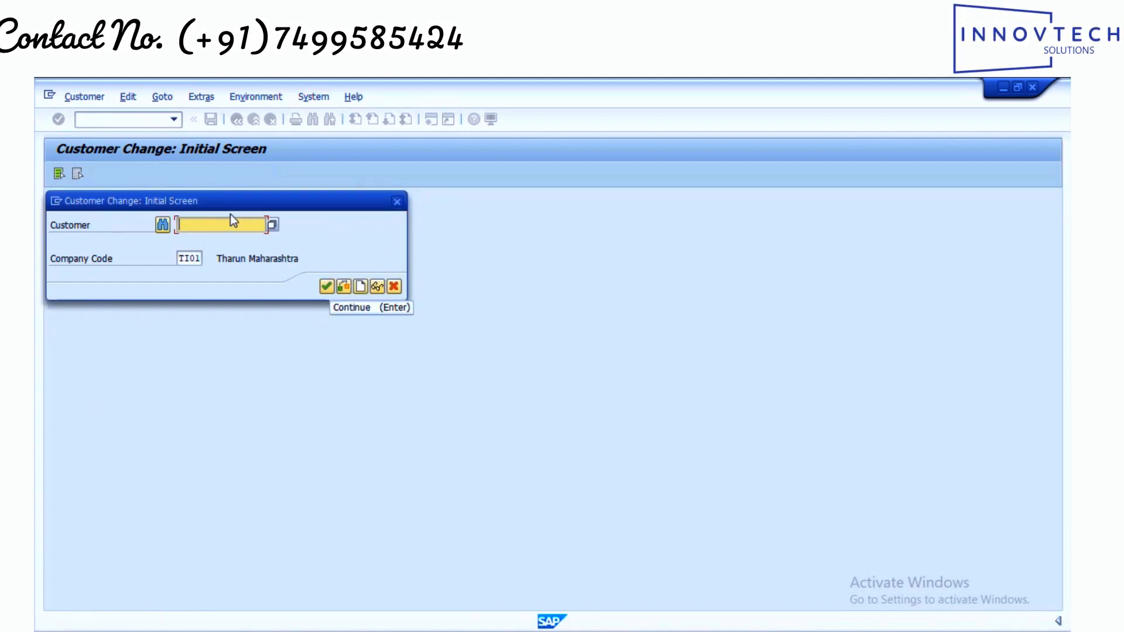
pyautogui.click(272, 225)
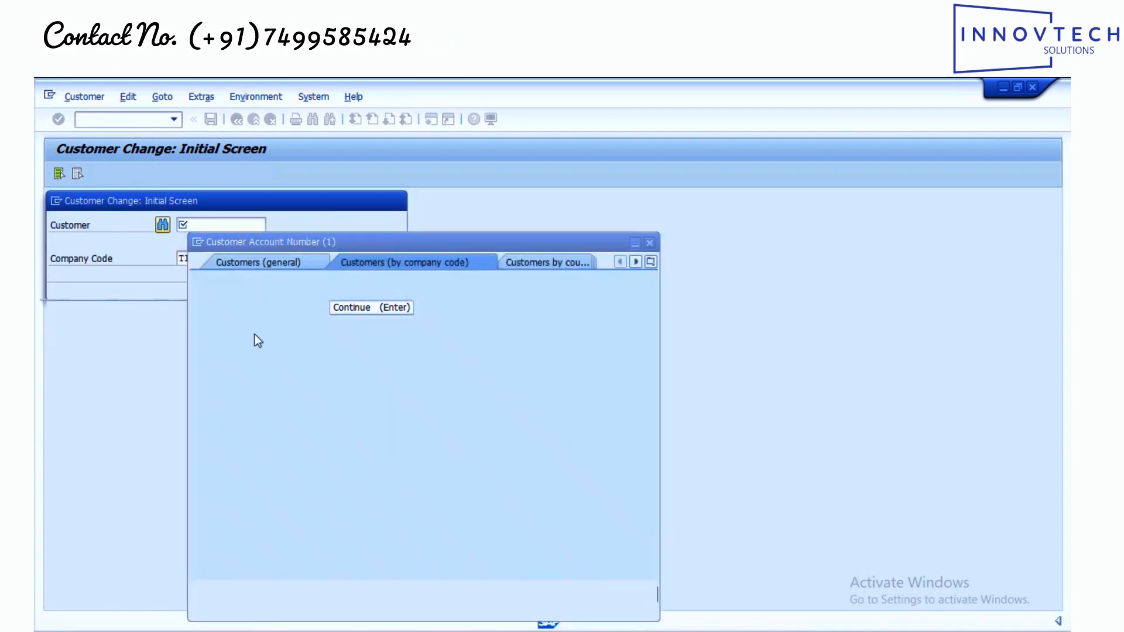
pyautogui.click(329, 379)
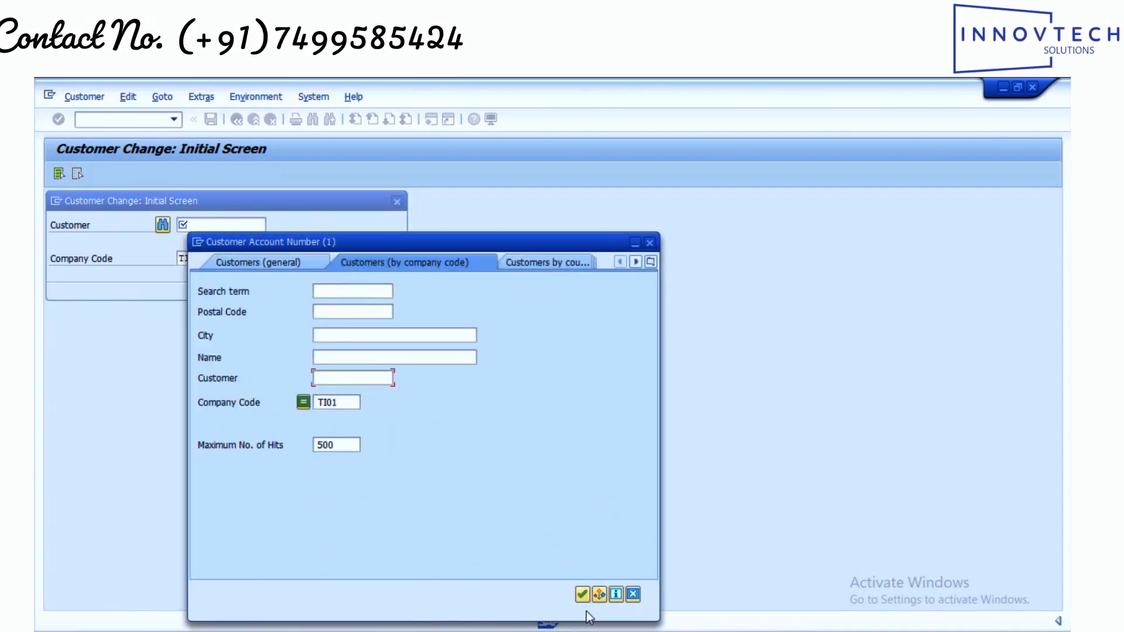
pyautogui.click(583, 594)
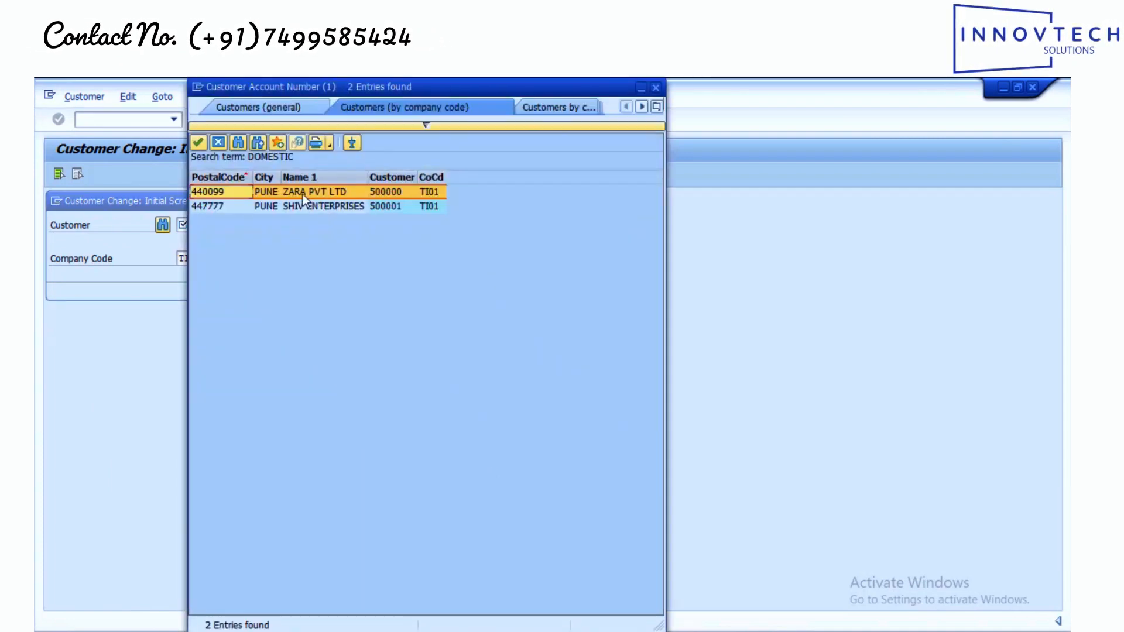
pyautogui.doubleClick(303, 194)
pyautogui.click(325, 285)
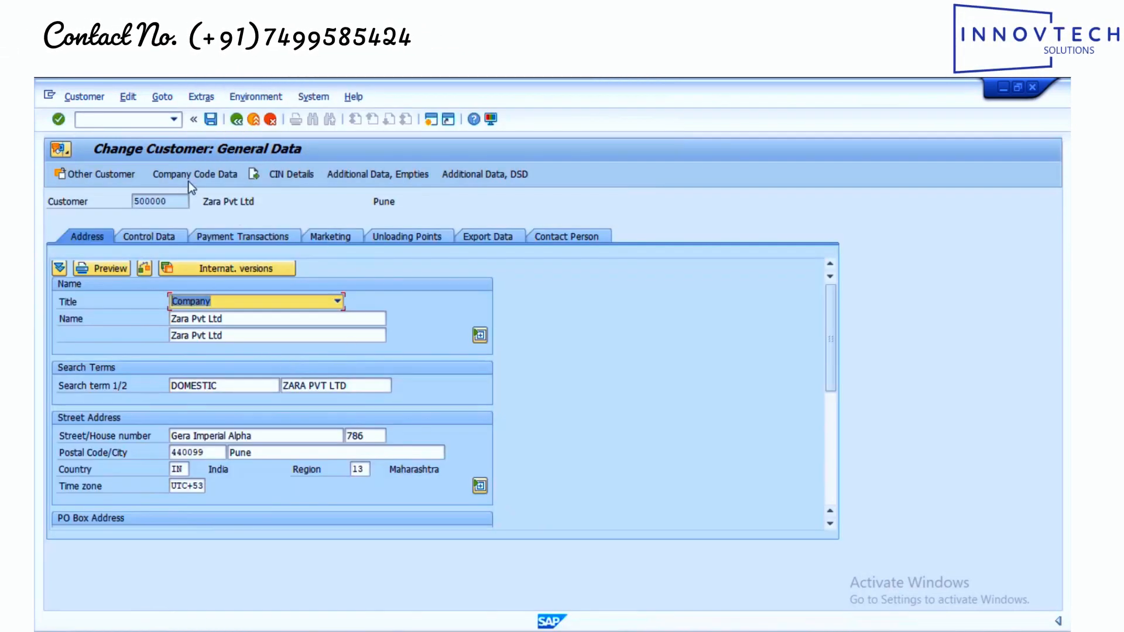
# Set the dunning procedure to AADD in the correspondence section of the customer's company code data and save the customer.
pyautogui.click(189, 173)
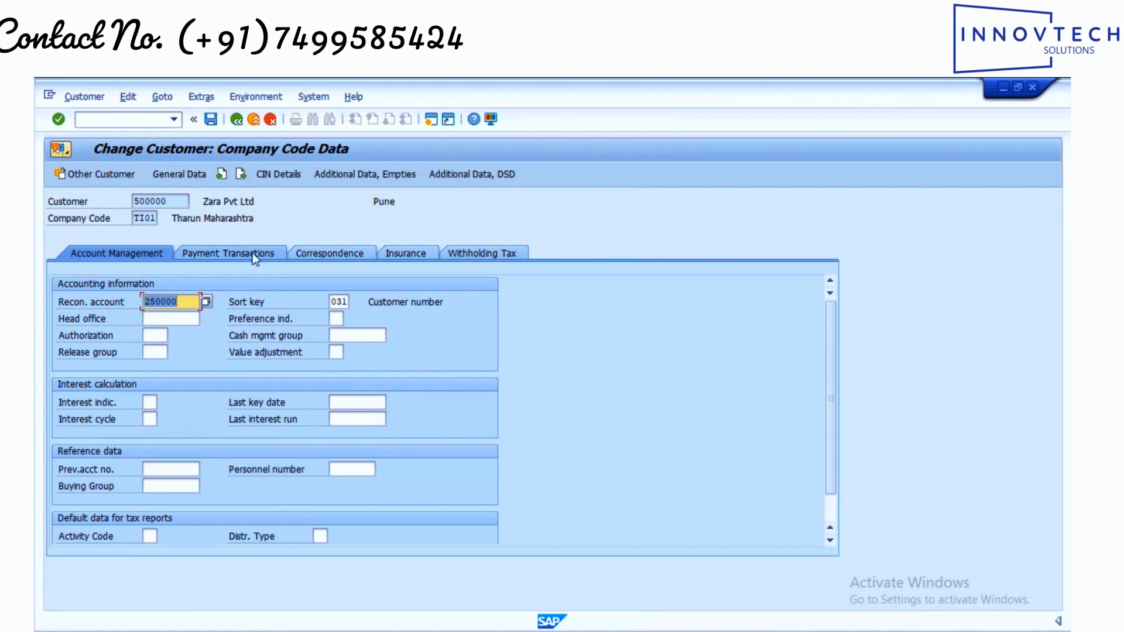
pyautogui.click(337, 256)
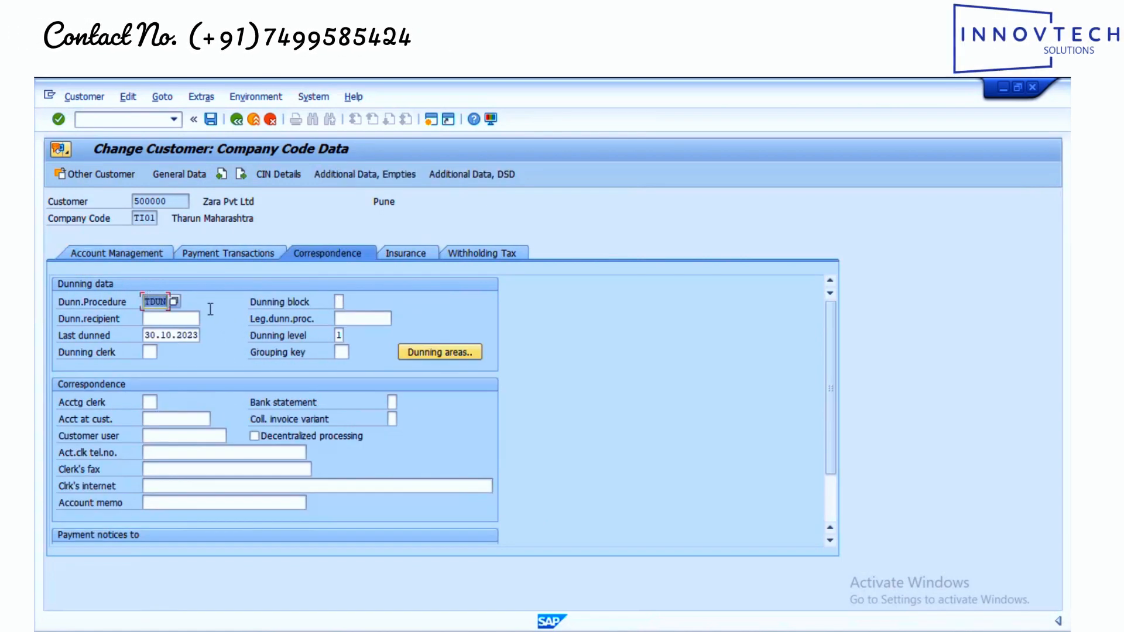
pyautogui.write('AADD')
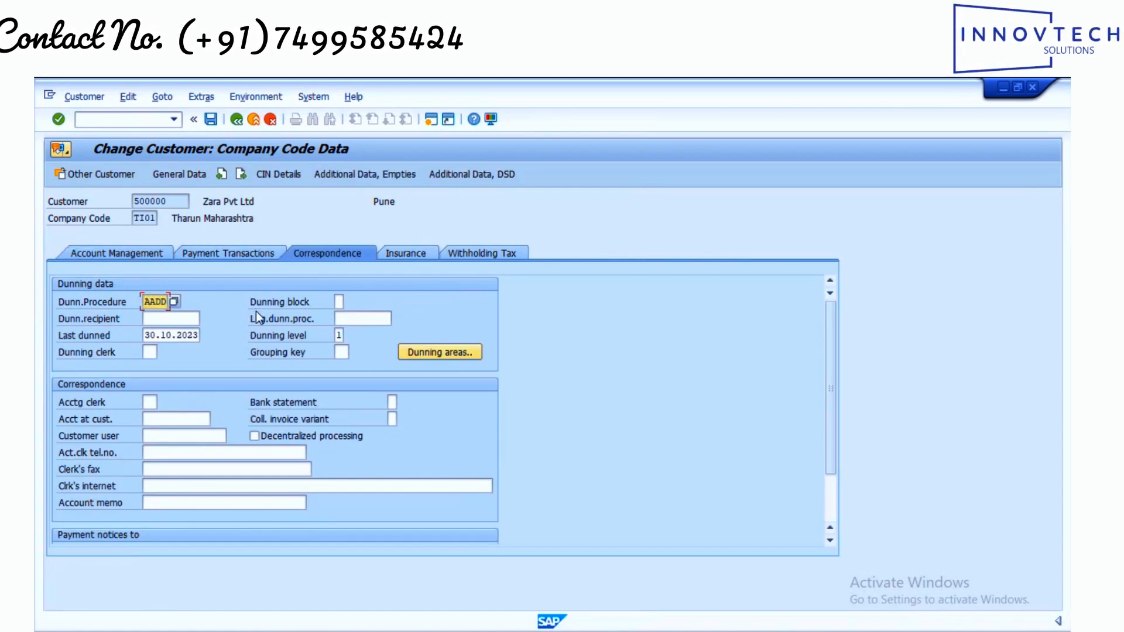
pyautogui.press('Return')
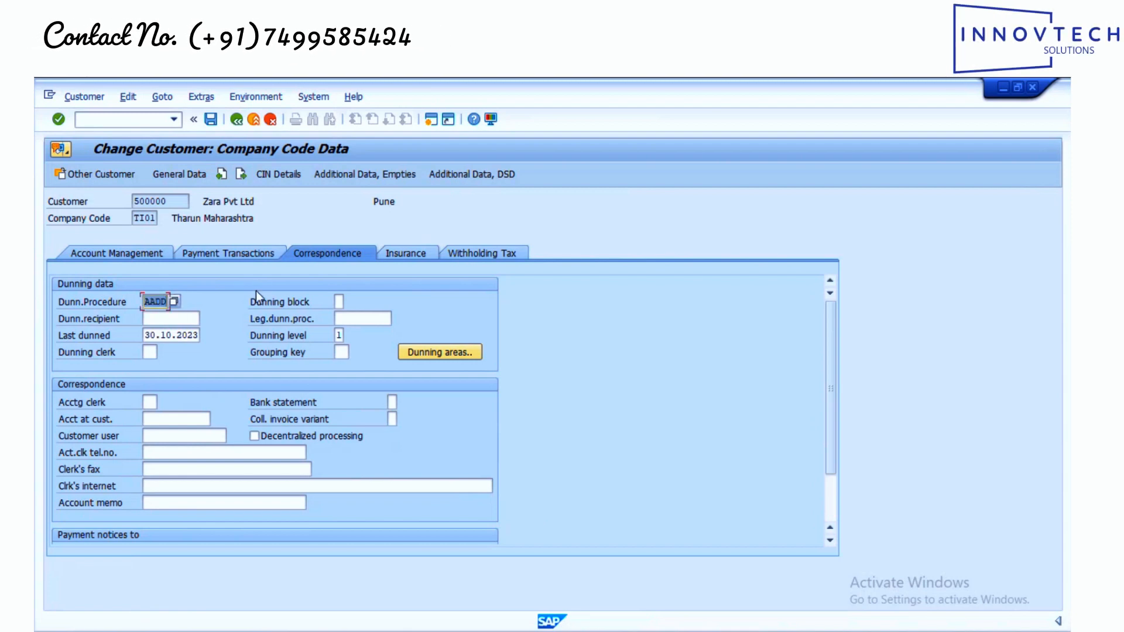
pyautogui.click(210, 119)
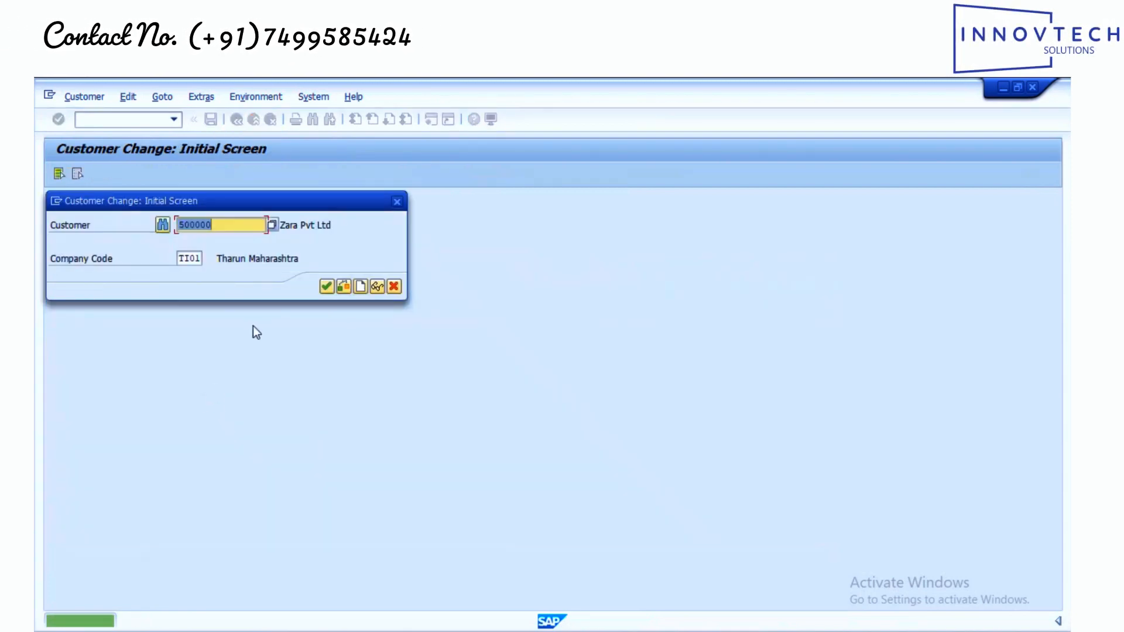
# Exit the customer change and start the dunning run transaction F150.
pyautogui.click(394, 286)
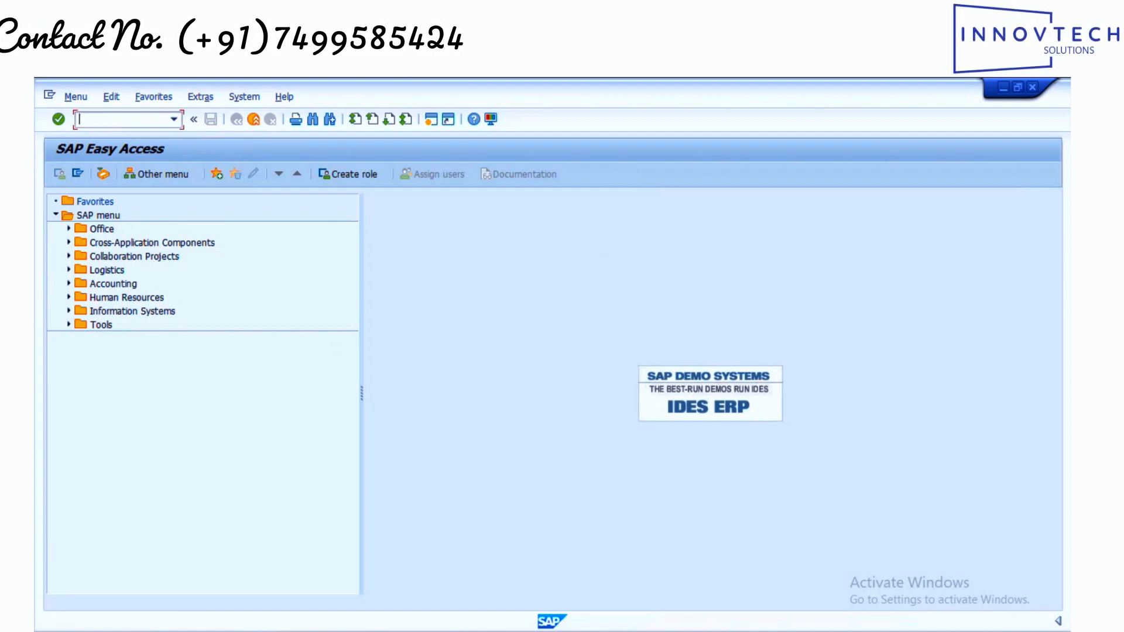
pyautogui.write('50')
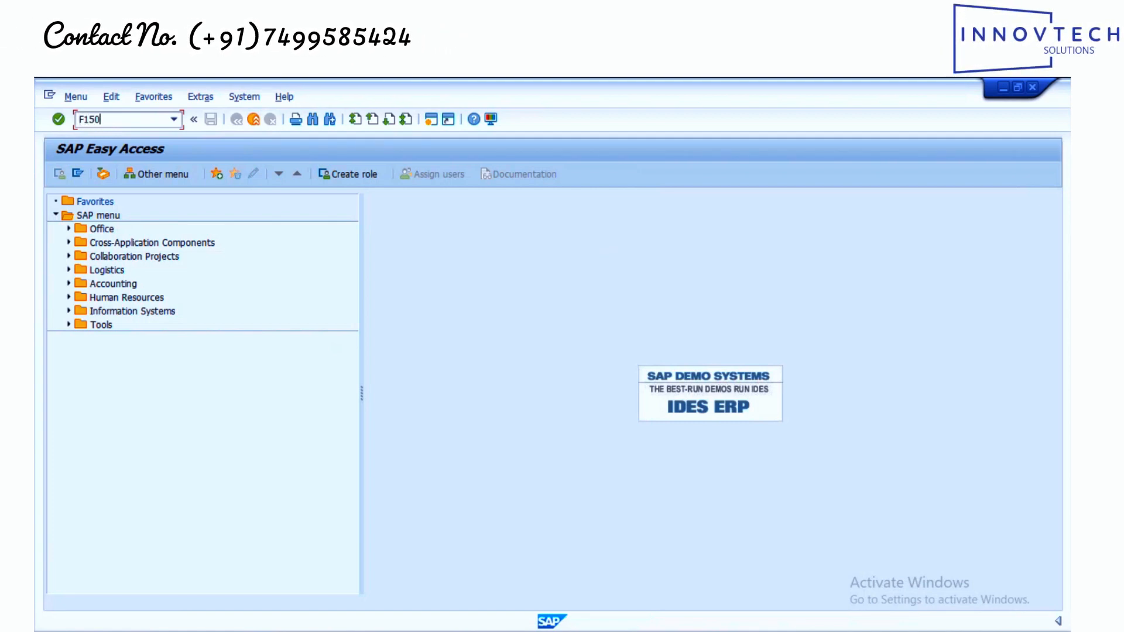
pyautogui.press('Return')
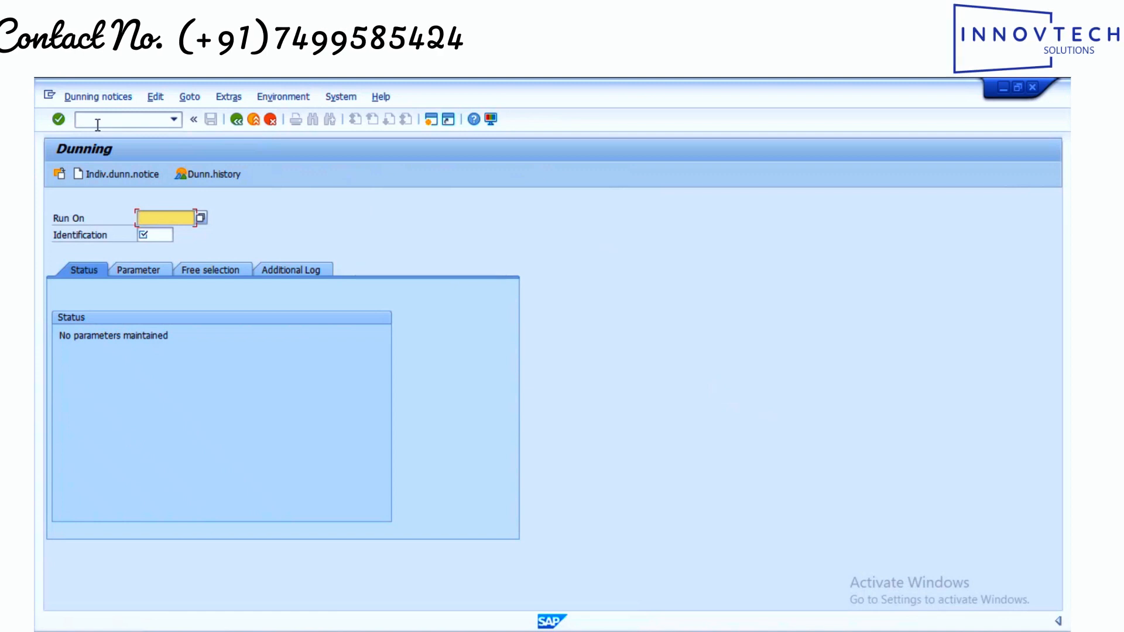
# Enter 30.10.2023 as the dunning run date and TTDD05 as the run identification.
pyautogui.write('30.10.2023')
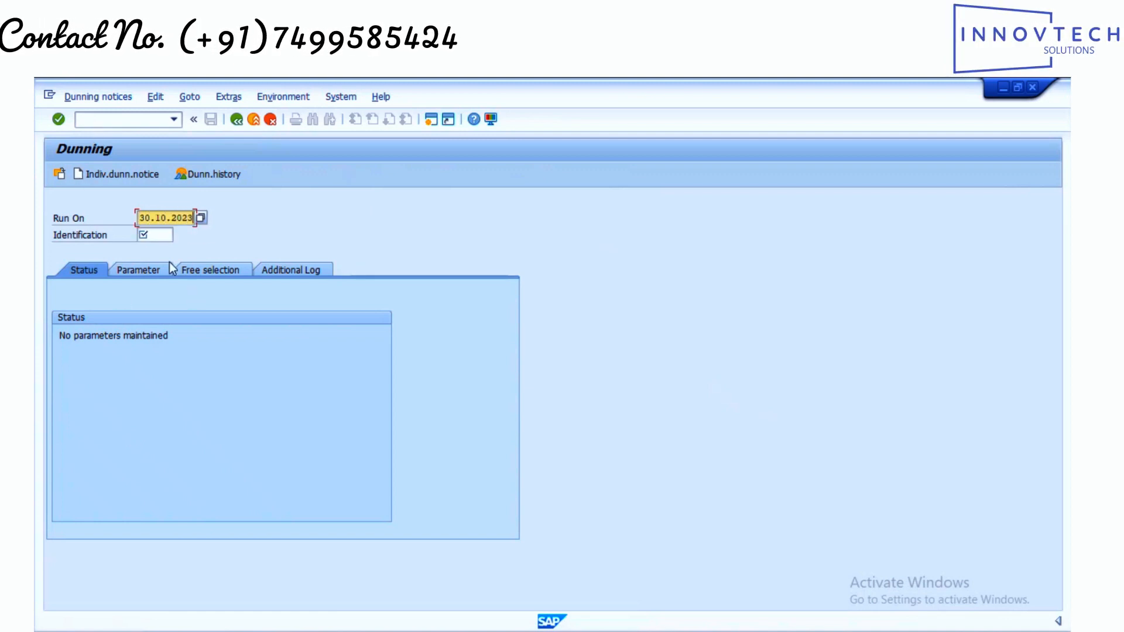
pyautogui.click(154, 235)
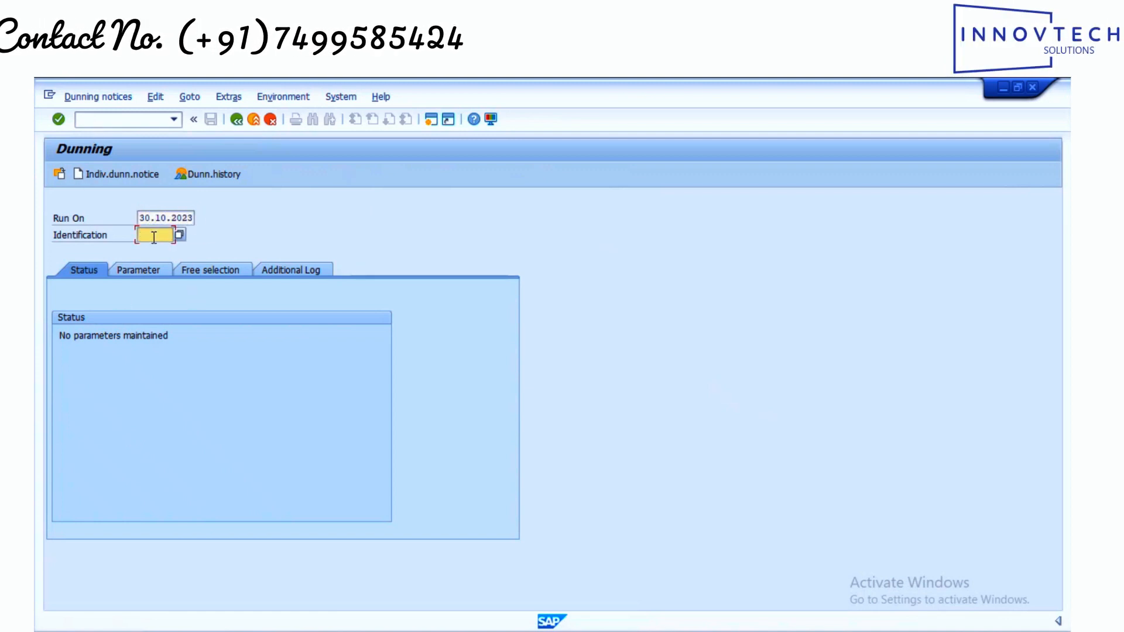
pyautogui.click(154, 236)
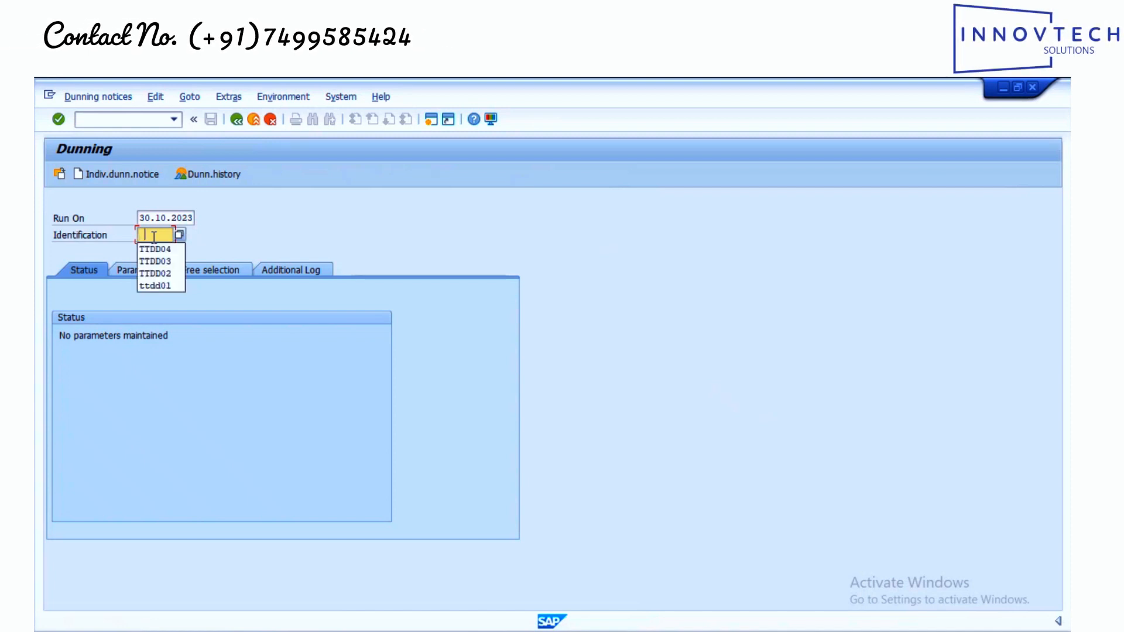
pyautogui.click(151, 249)
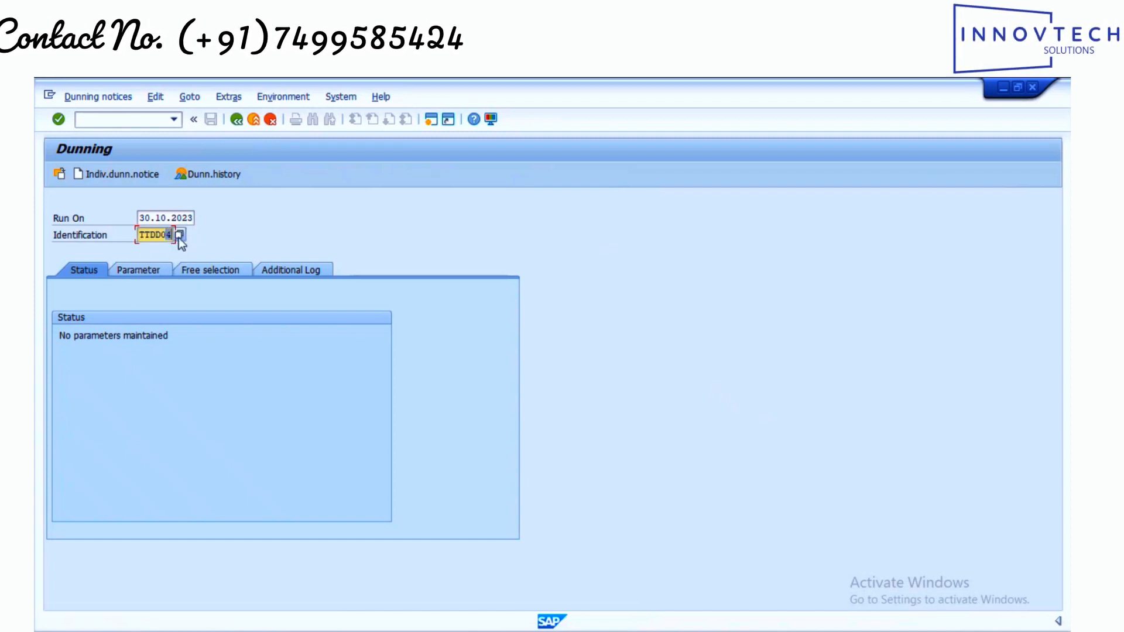
pyautogui.write('5')
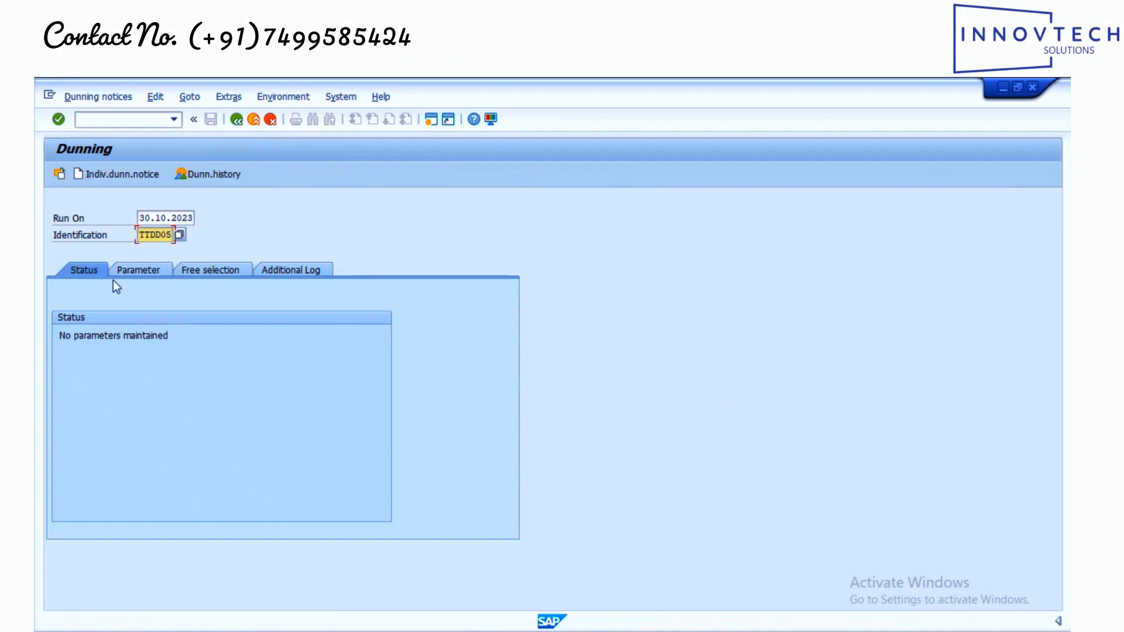
# Set the dunning date to 30.10.2023 and the company code range to TI01 through TI01 in the run parameters.
pyautogui.click(142, 269)
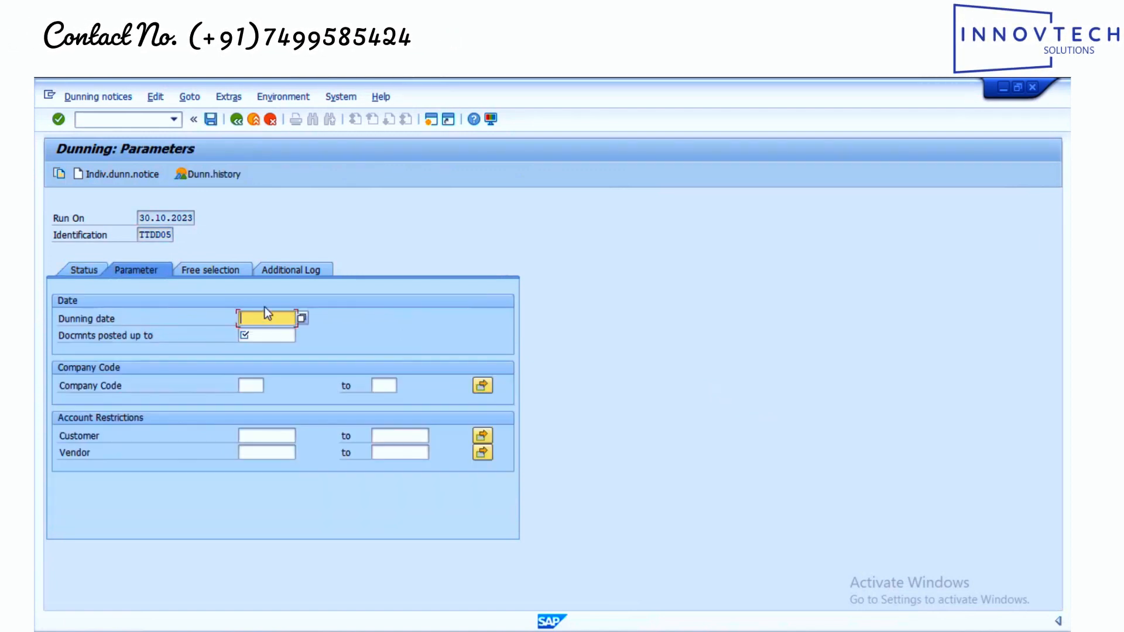
pyautogui.write('30')
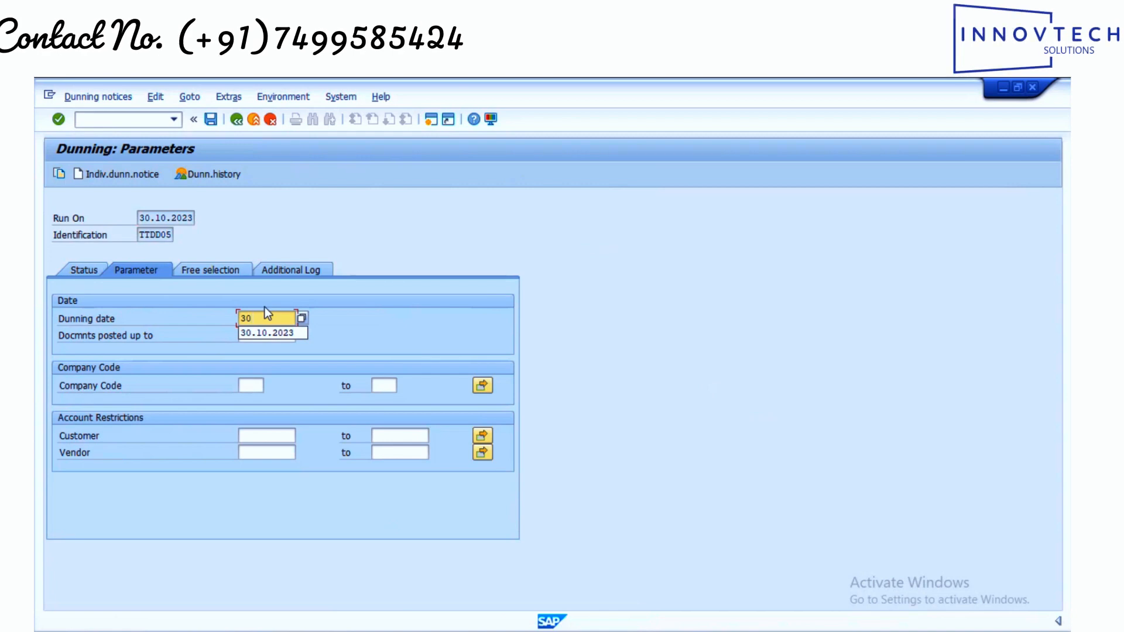
pyautogui.click(266, 333)
pyautogui.click(252, 385)
pyautogui.write('ti01')
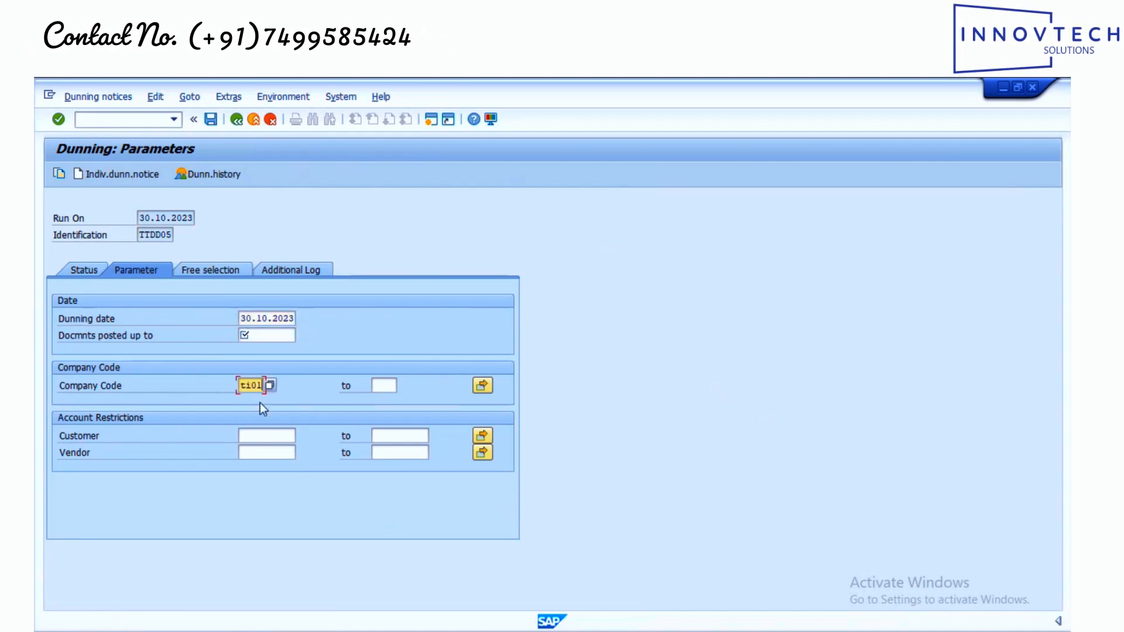
pyautogui.click(381, 393)
pyautogui.write('ti01')
# Restrict the run to the single customer's number as both range limits and include documents posted up to 30.10.2023.
pyautogui.click(288, 437)
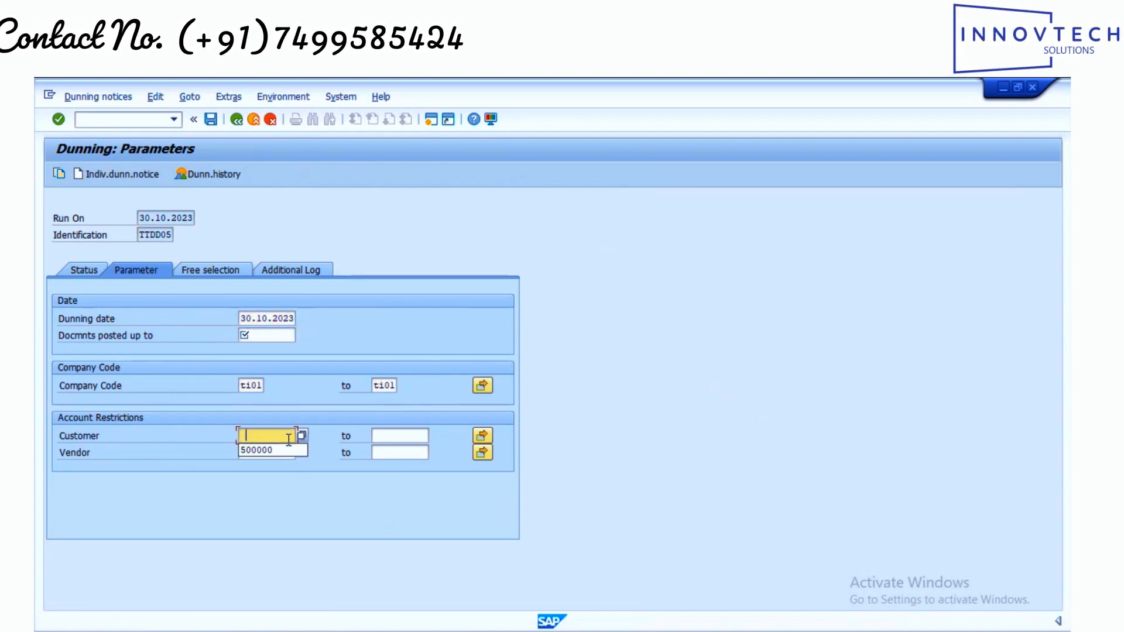
pyautogui.click(387, 438)
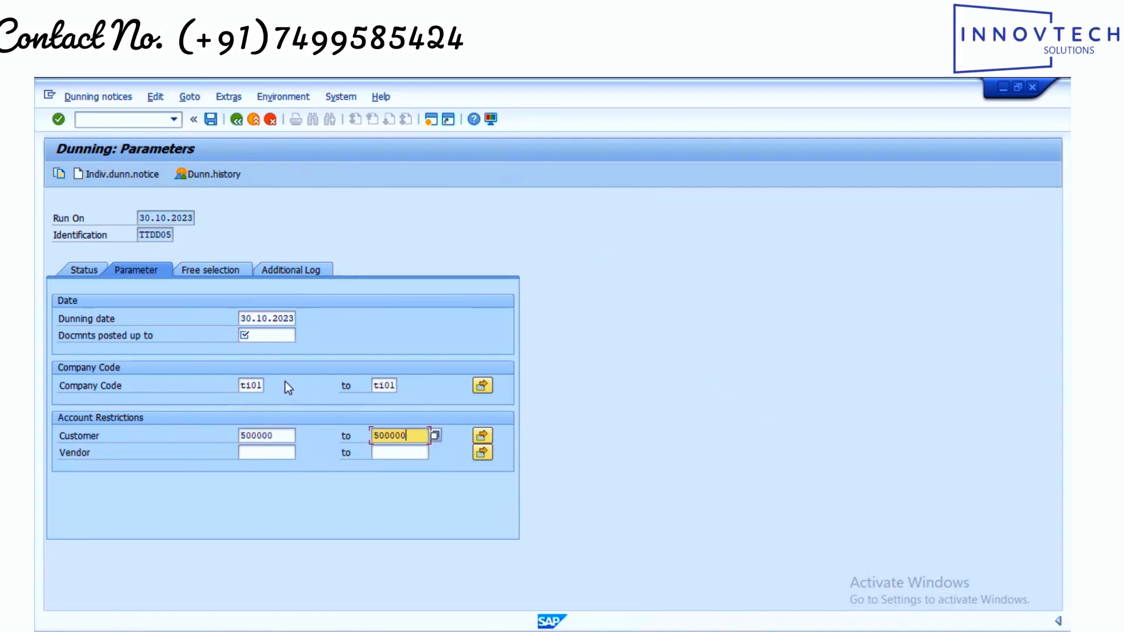
pyautogui.click(249, 336)
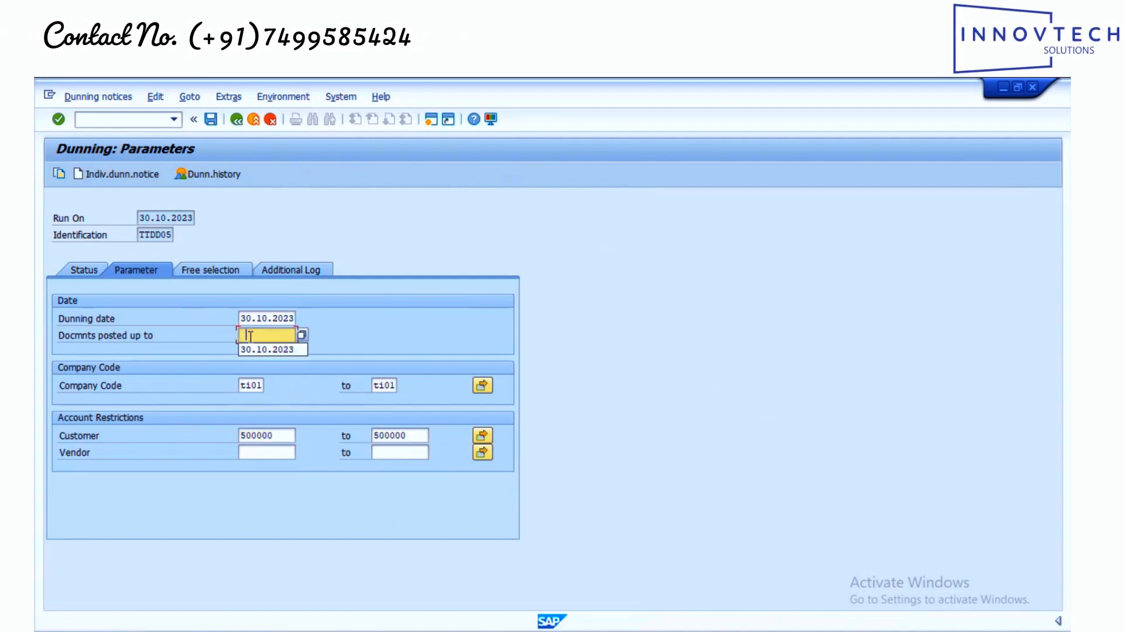
# Limit the additional log to the same customer's number as both range limits and save the dunning run parameters.
pyautogui.click(283, 273)
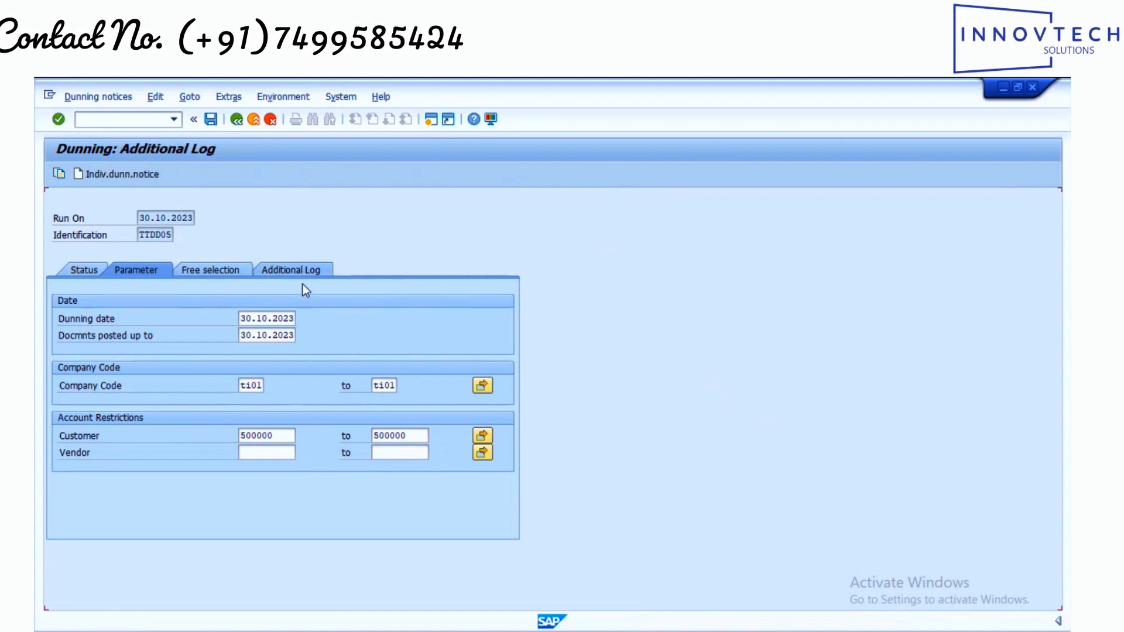
pyautogui.click(272, 334)
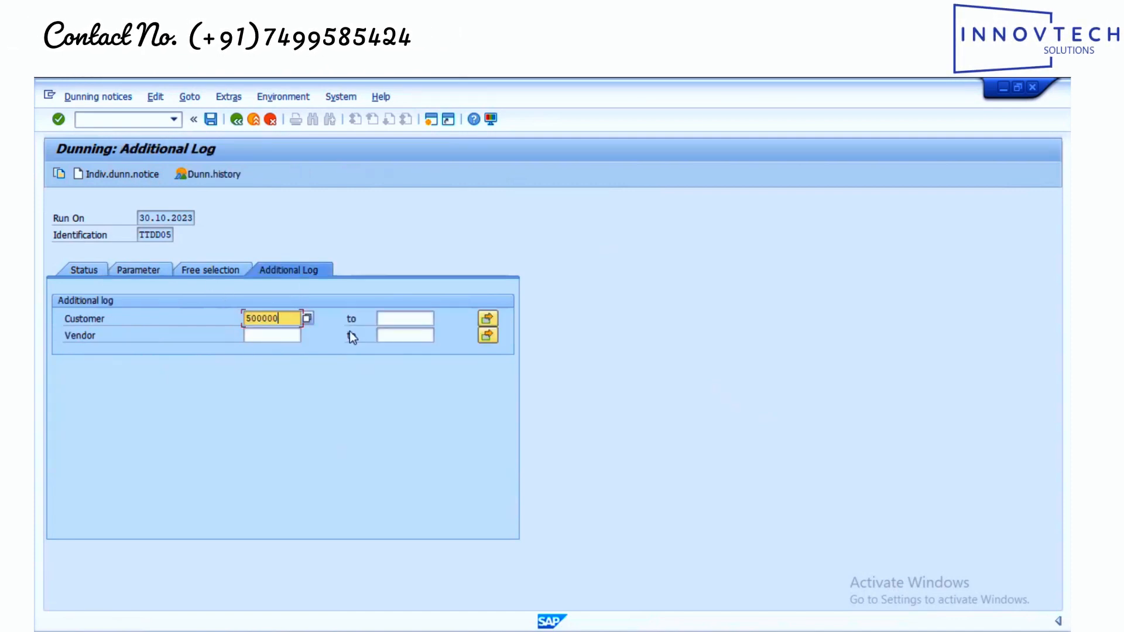
pyautogui.click(397, 318)
pyautogui.click(401, 334)
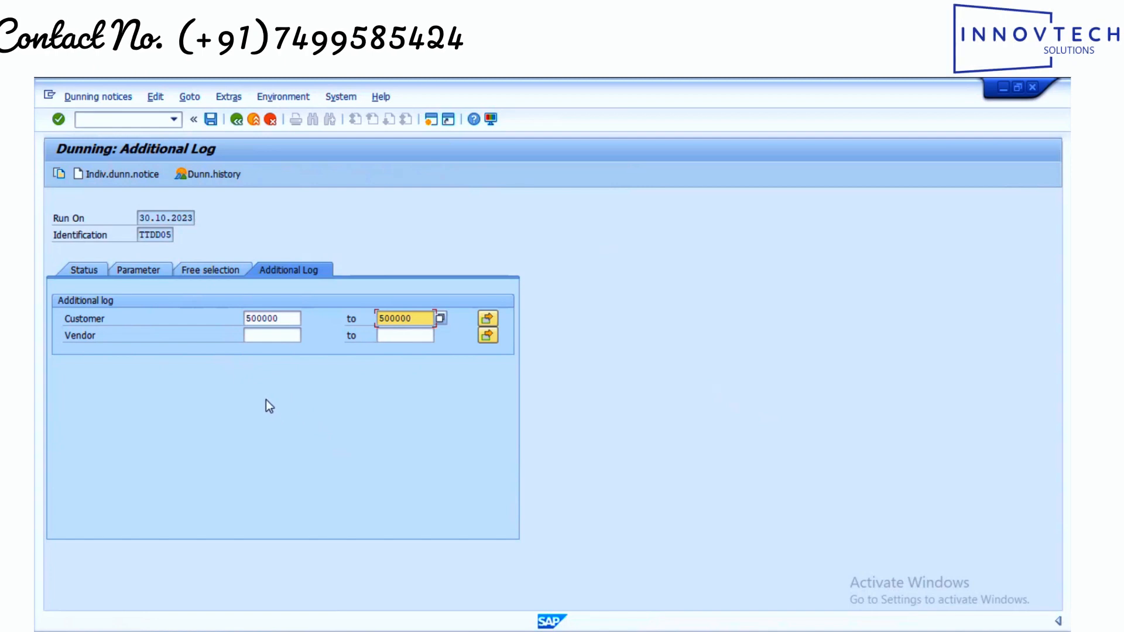
pyautogui.click(89, 273)
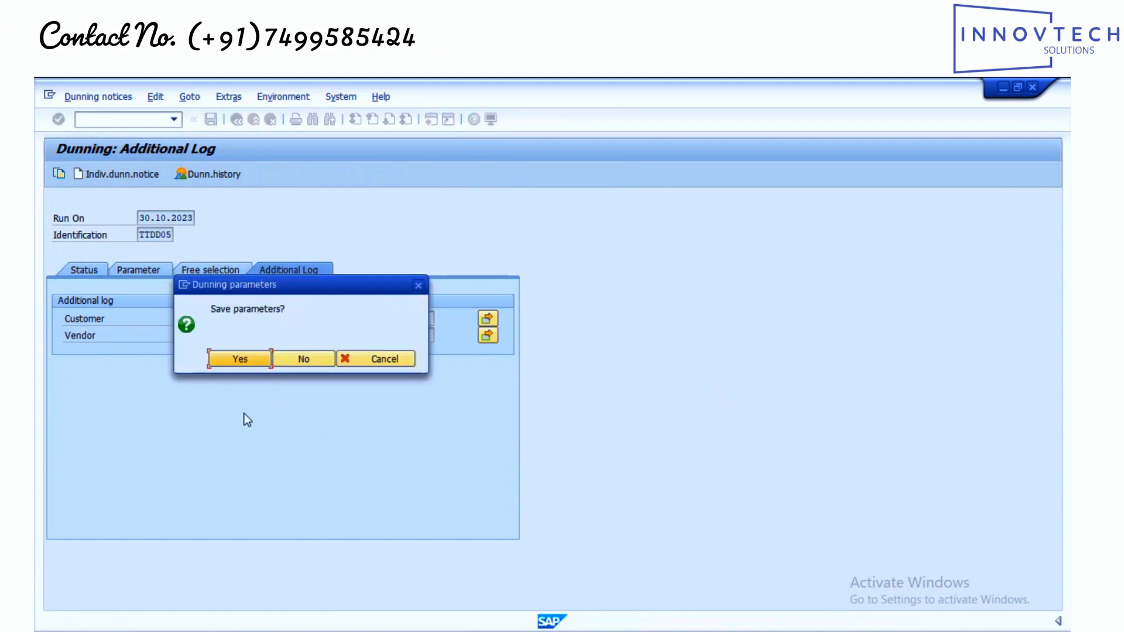
pyautogui.click(240, 359)
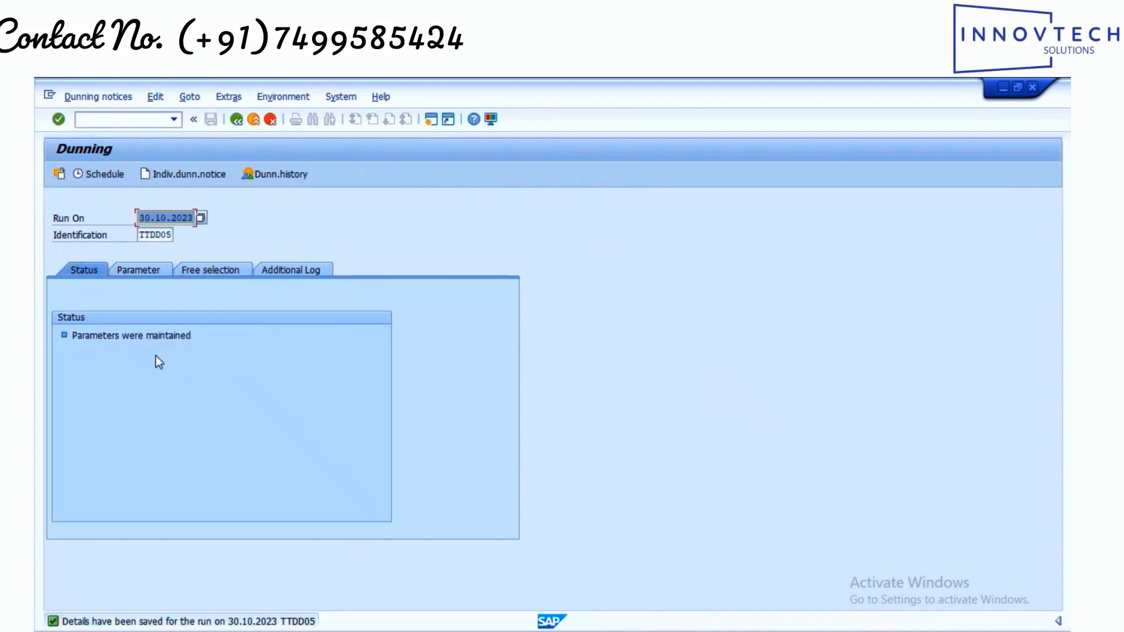
# Schedule the dunning selection of the run to start immediately.
pyautogui.click(100, 179)
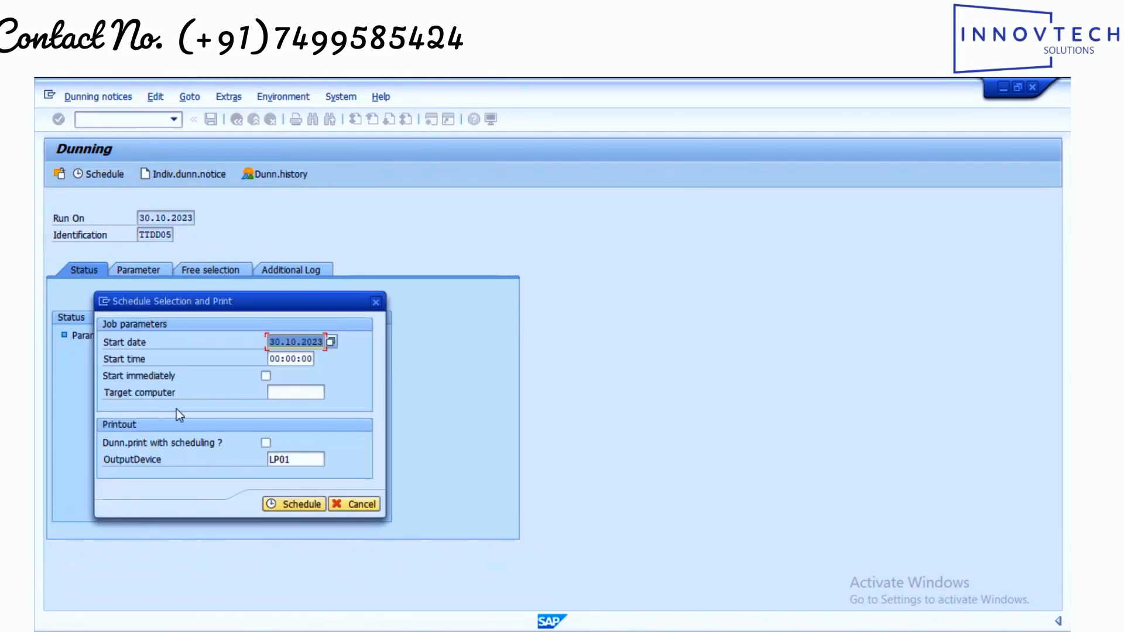
pyautogui.click(266, 375)
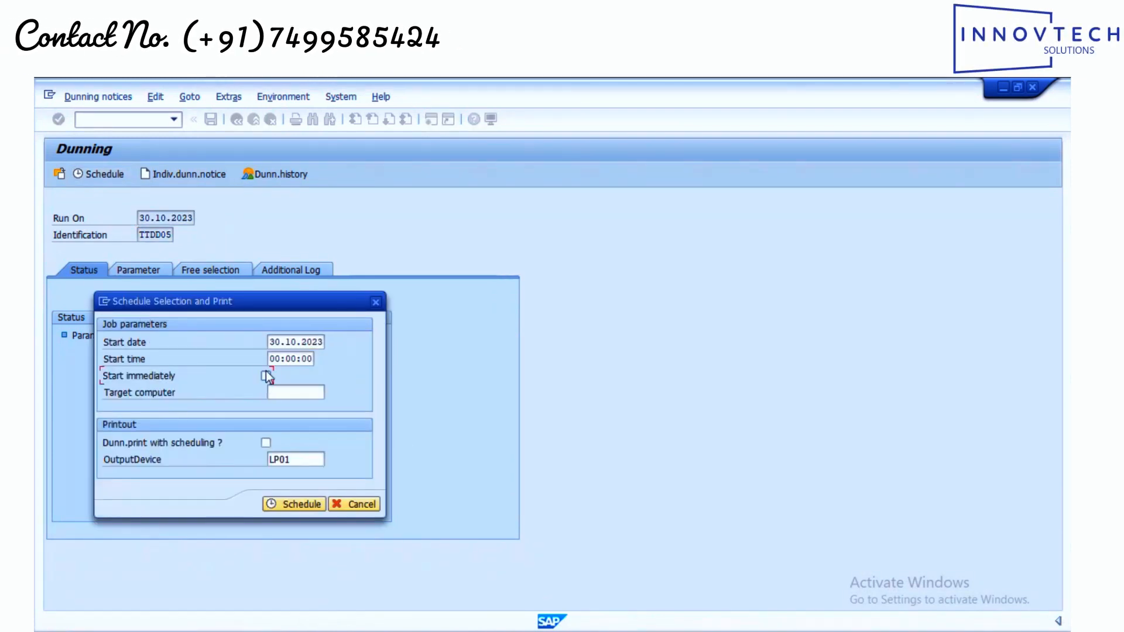
pyautogui.click(295, 507)
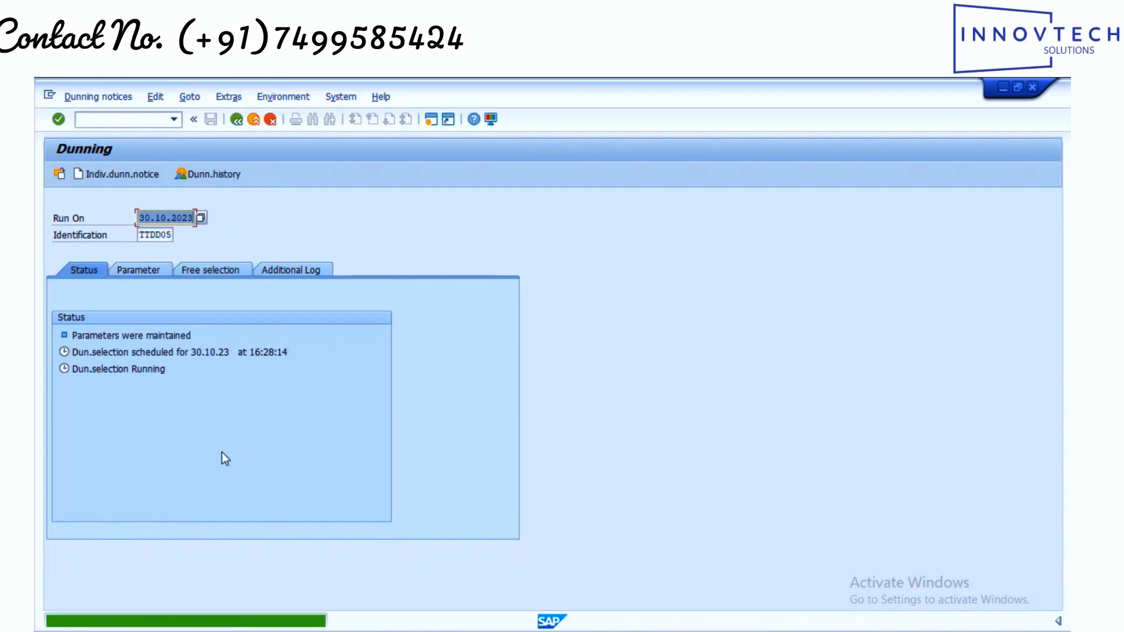
# Perform a test run with log of an individual dunning notice for company code TI01, review its log, and close the notice dialog.
pyautogui.click(124, 179)
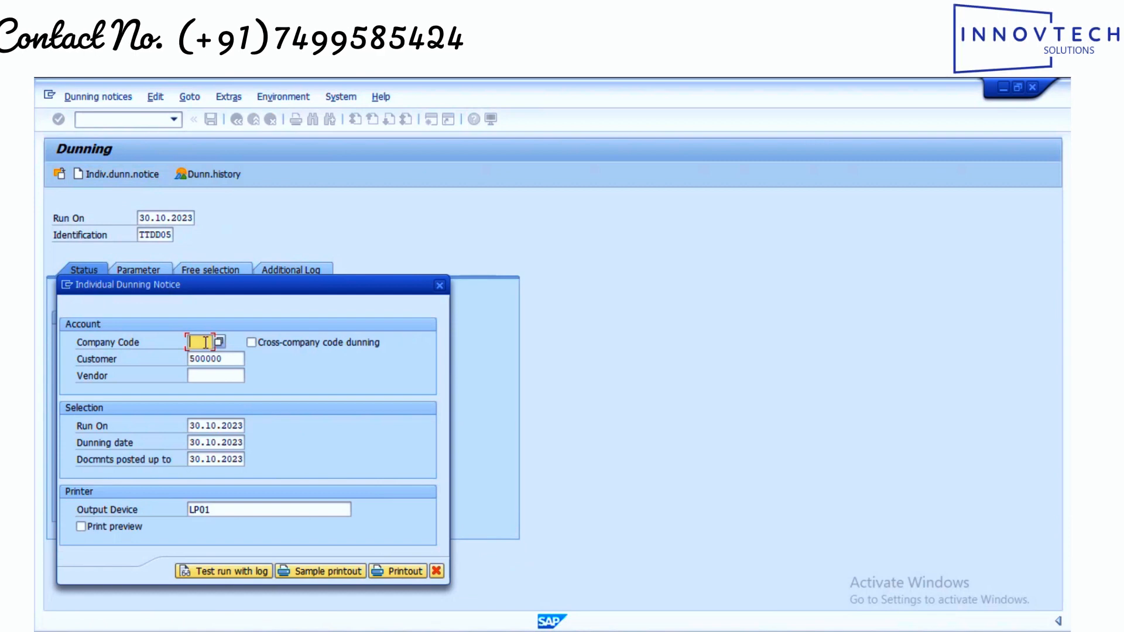
pyautogui.write('ti01')
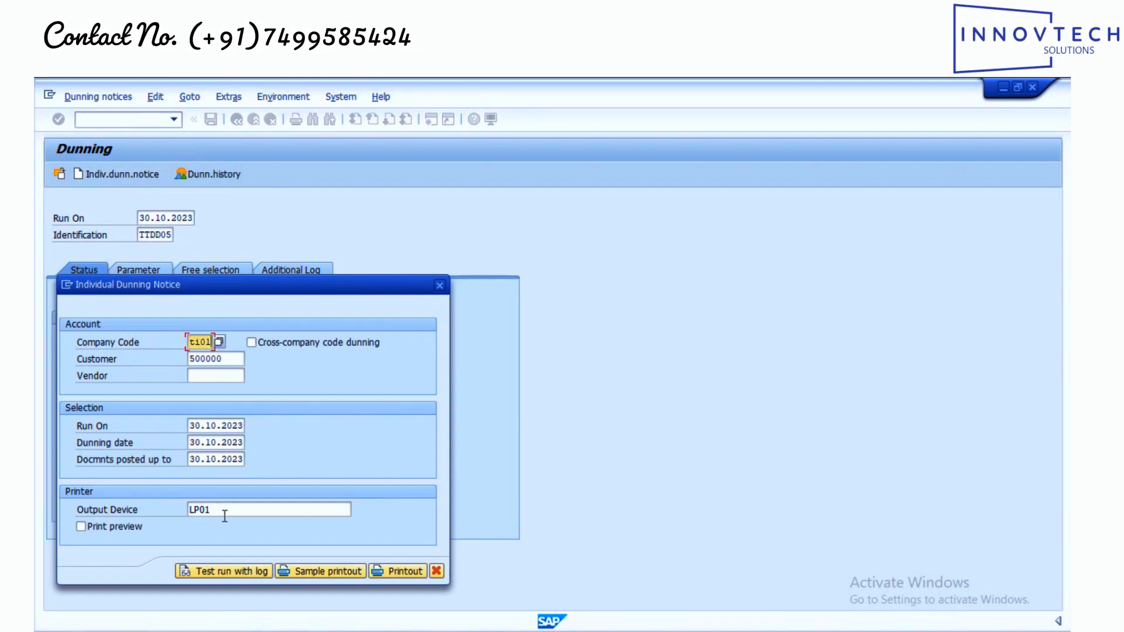
pyautogui.click(218, 509)
pyautogui.doubleClick(205, 509)
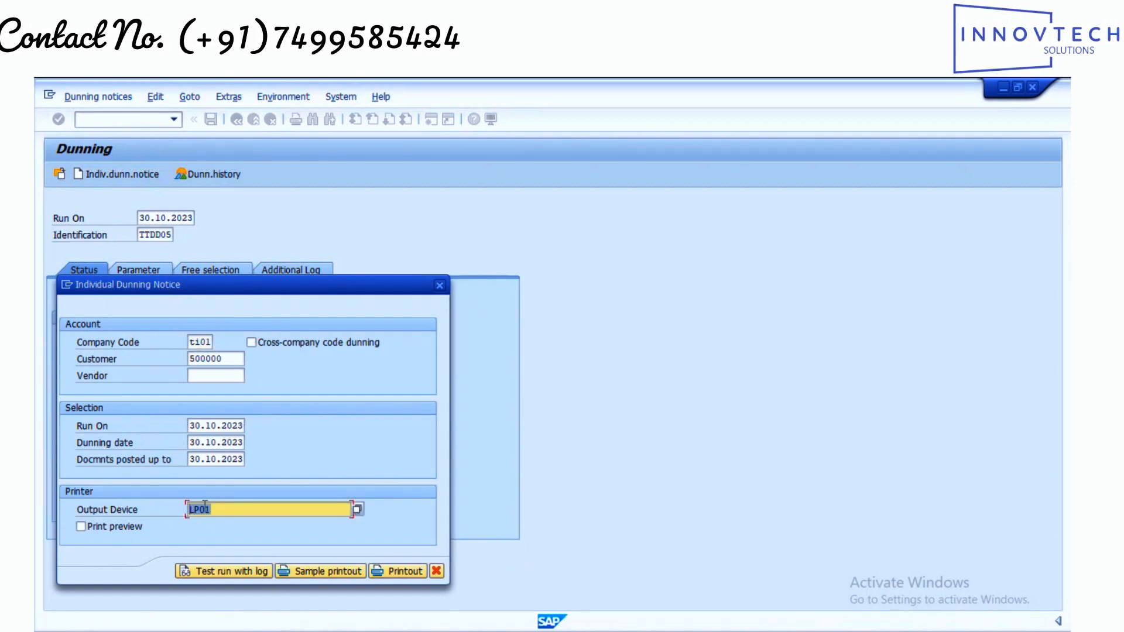
pyautogui.click(230, 572)
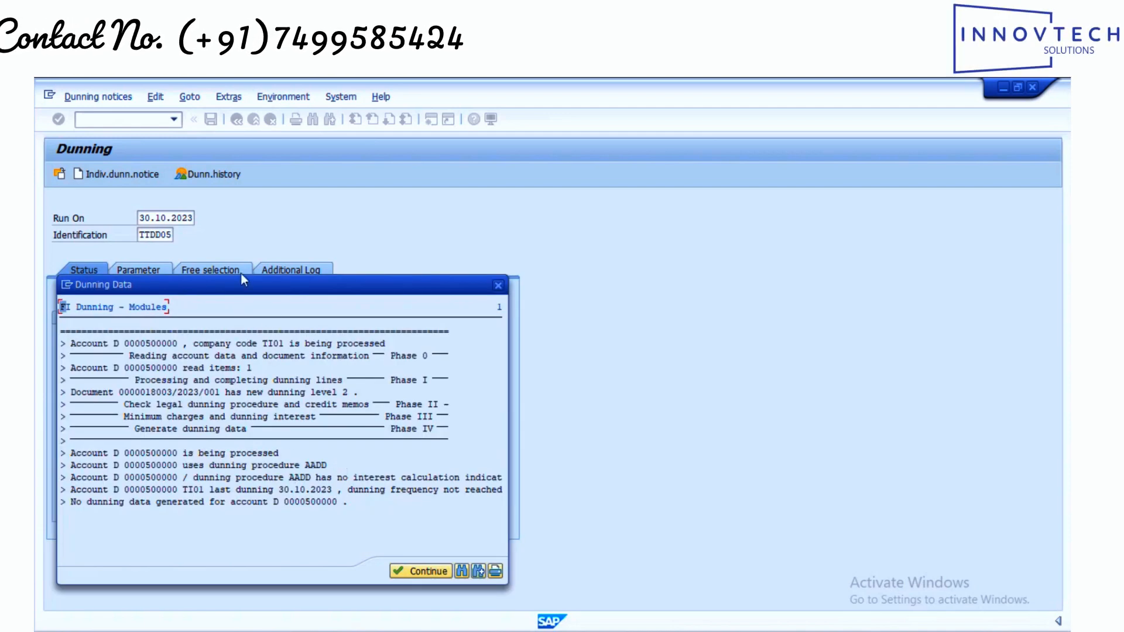
pyautogui.moveTo(242, 276); pyautogui.dragTo(657, 214)
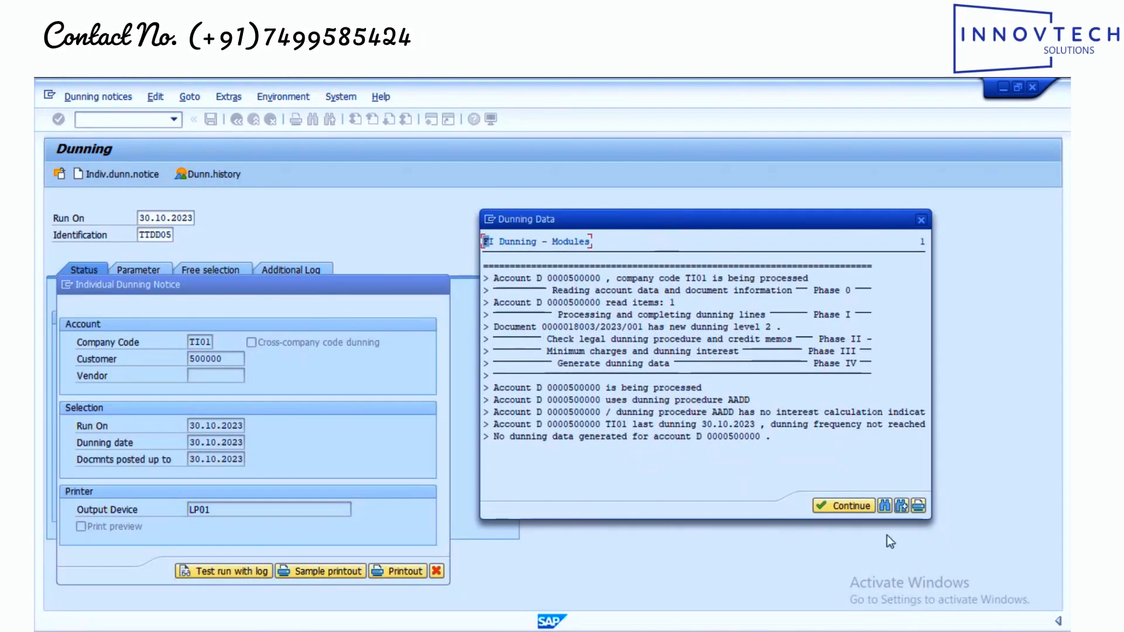
pyautogui.click(837, 507)
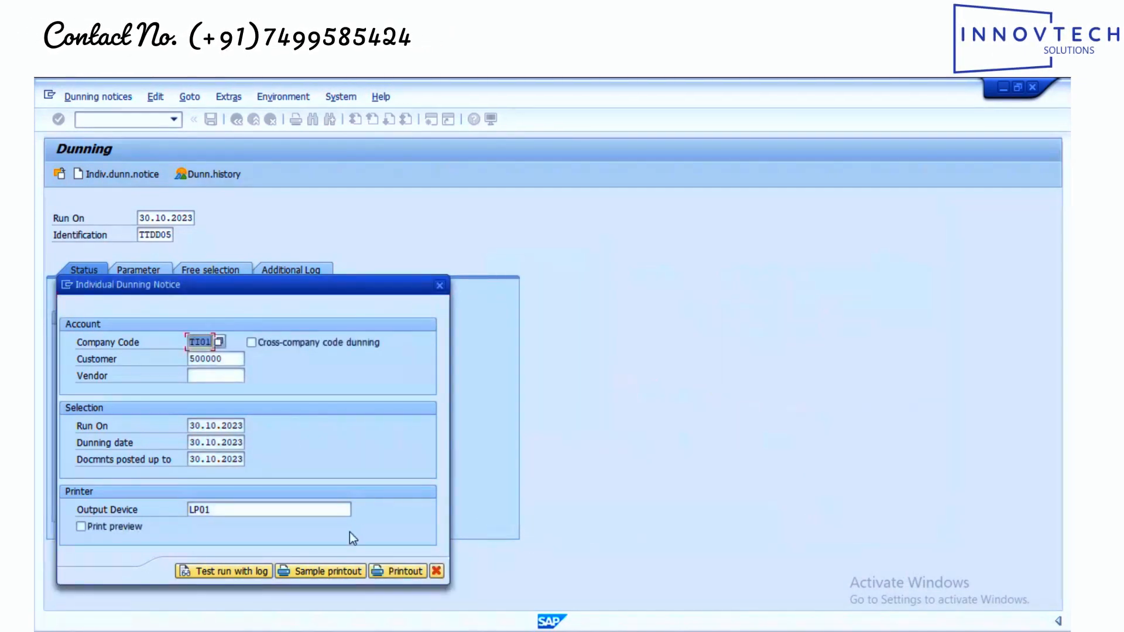
pyautogui.click(440, 574)
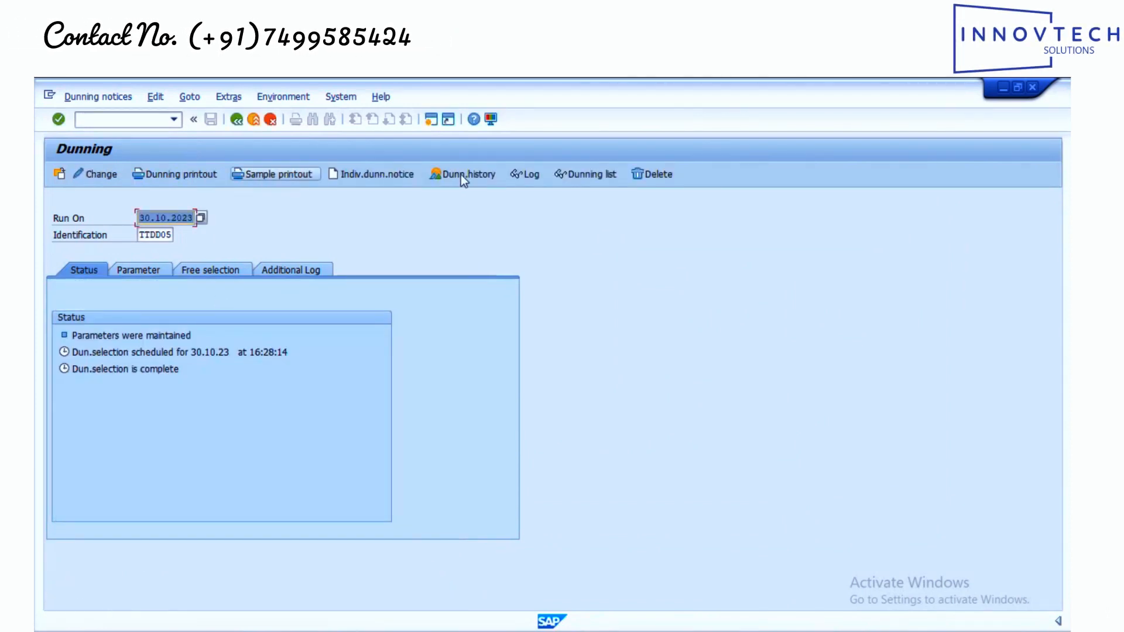
# Display the dunning history for account type D and company code TI01.
pyautogui.click(473, 174)
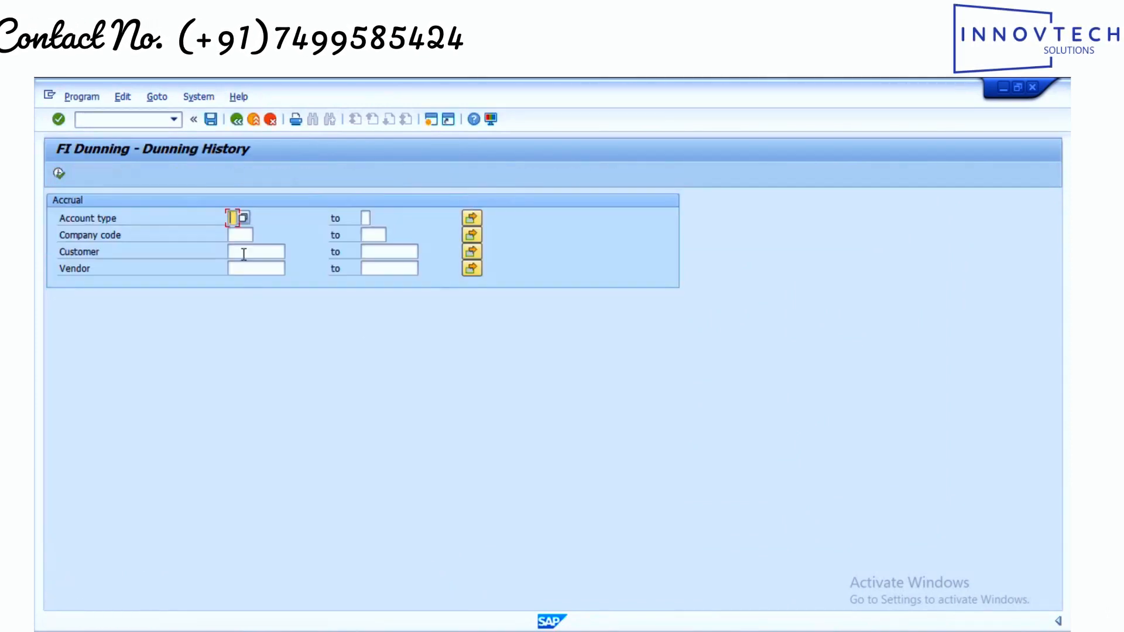
pyautogui.write('D')
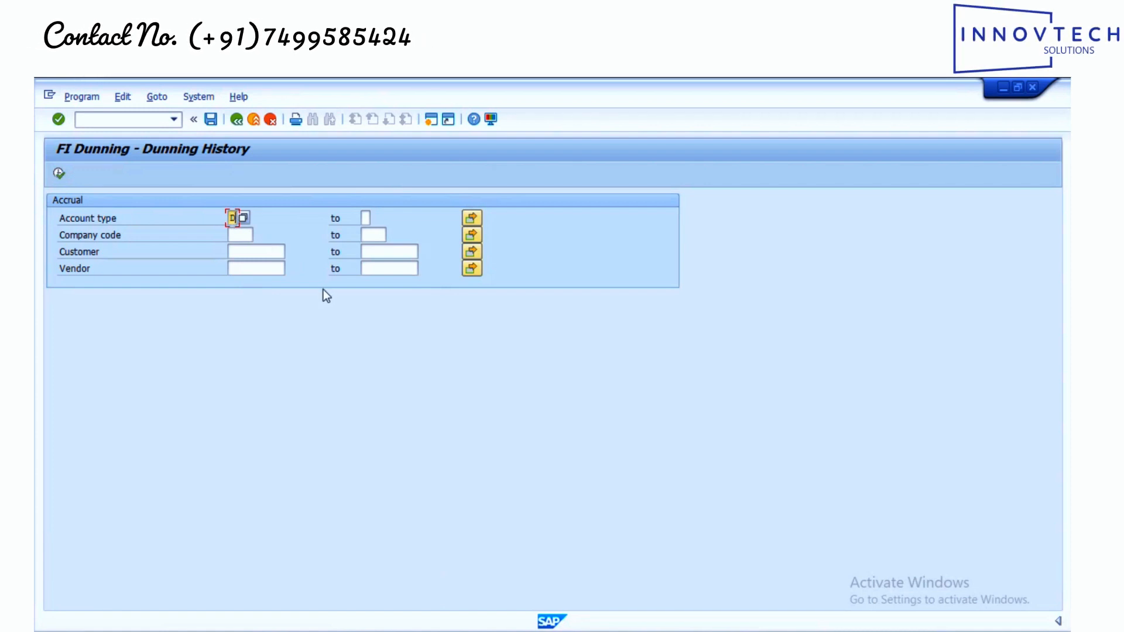
pyautogui.click(248, 234)
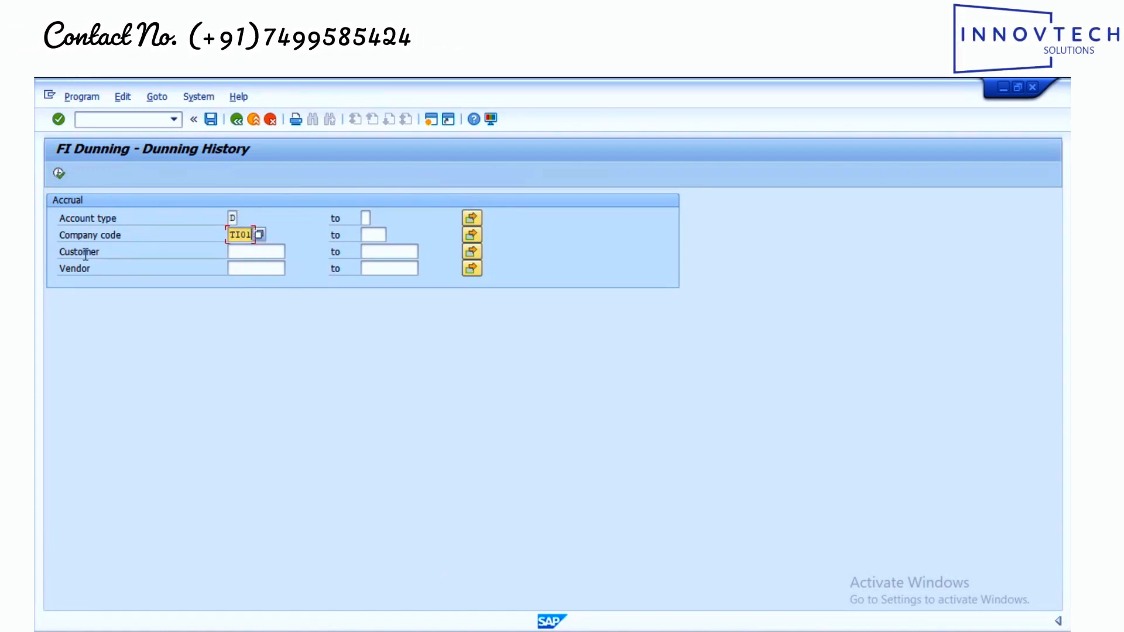
pyautogui.click(60, 172)
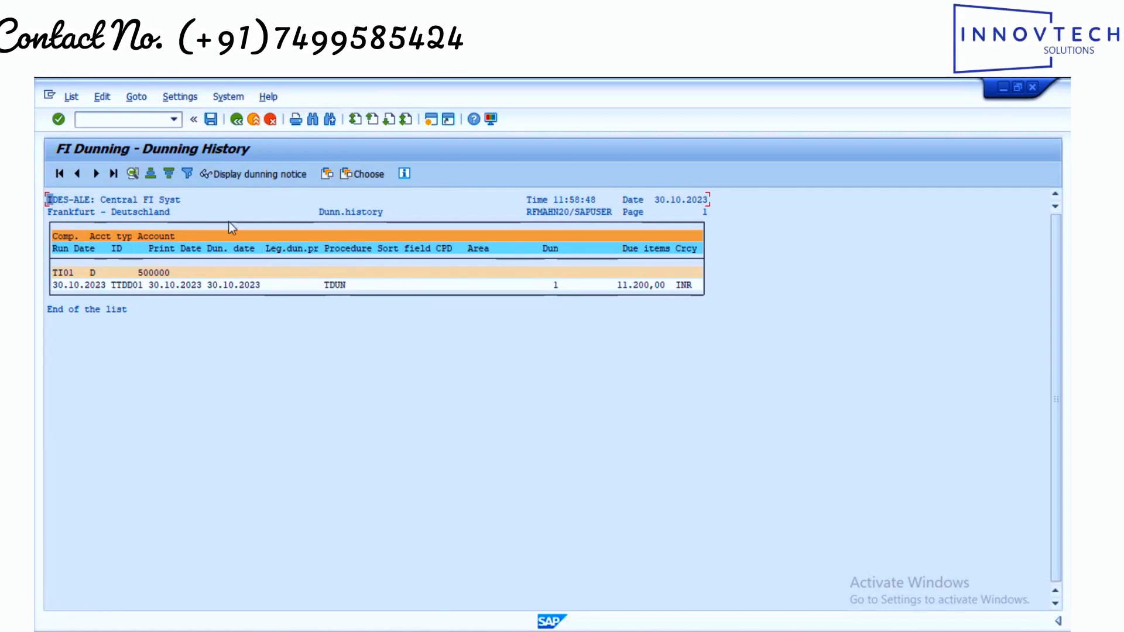
# Display the dunning notice of run TTDD01 from the history list and show its print preview.
pyautogui.click(264, 177)
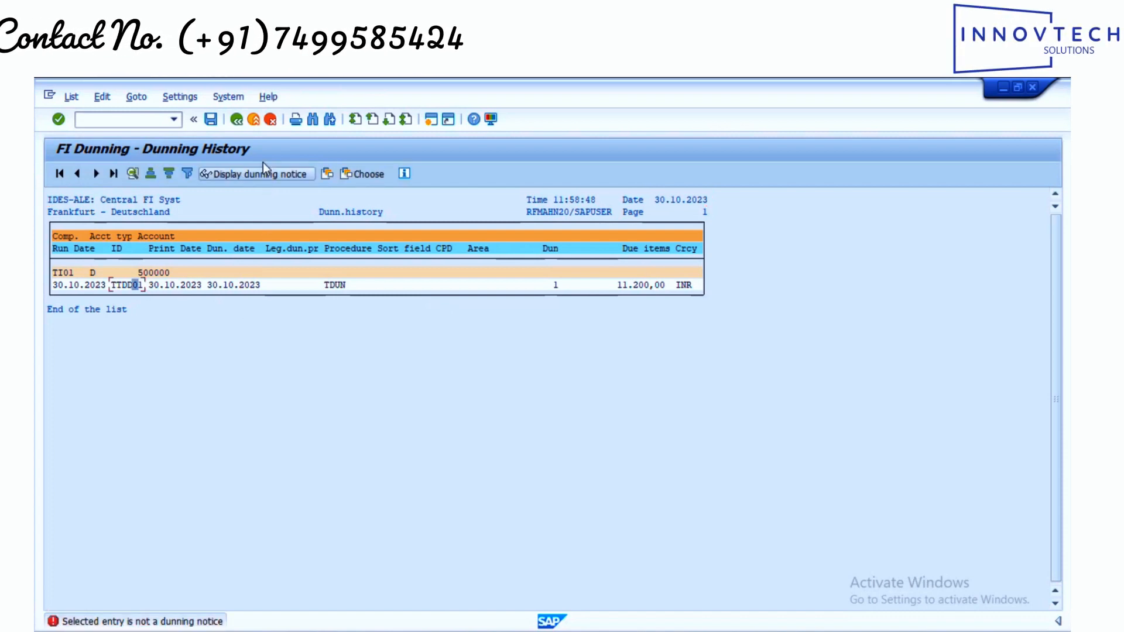
pyautogui.click(254, 175)
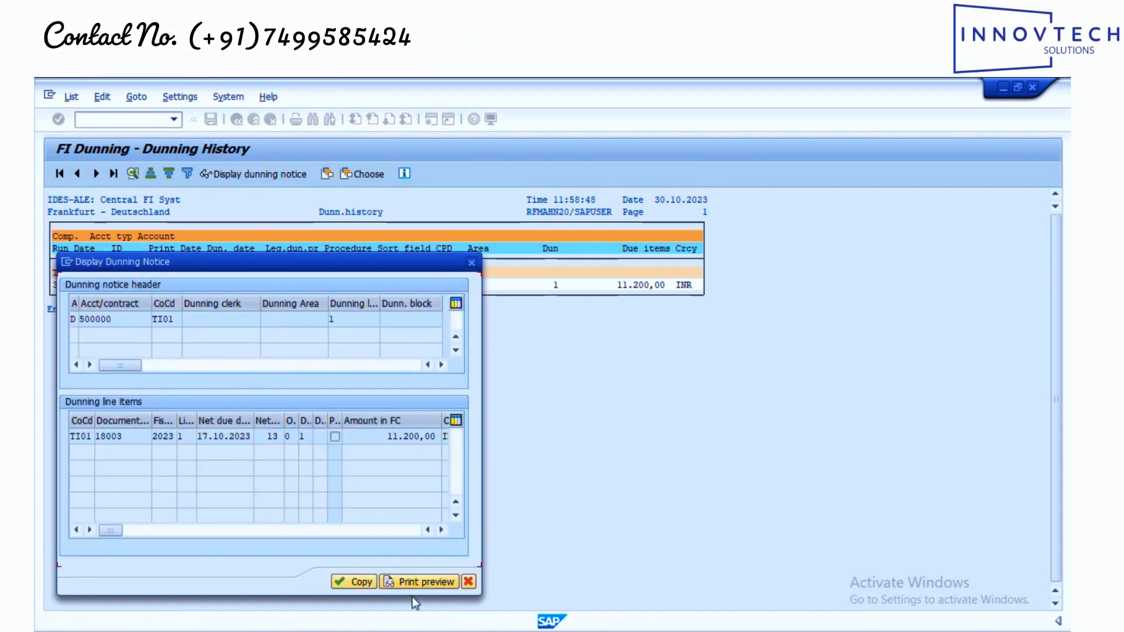
pyautogui.click(446, 580)
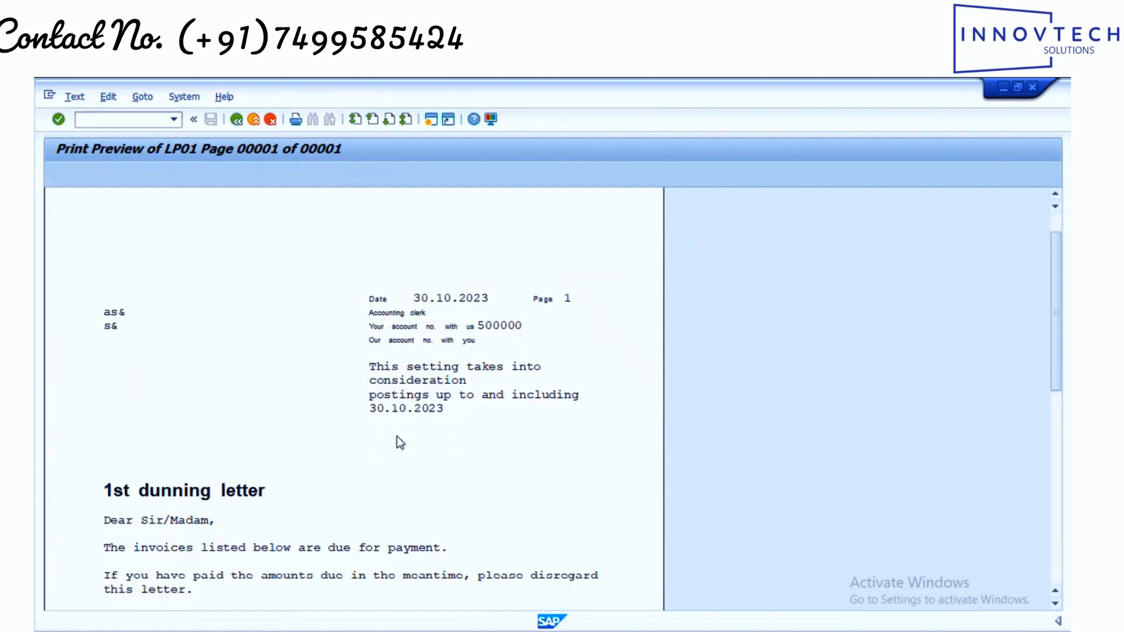
# Examine the first dunning letter's heading, text, listed invoice, dunning charge and totals in the print preview.
pyautogui.scroll(-9, 398, 440)
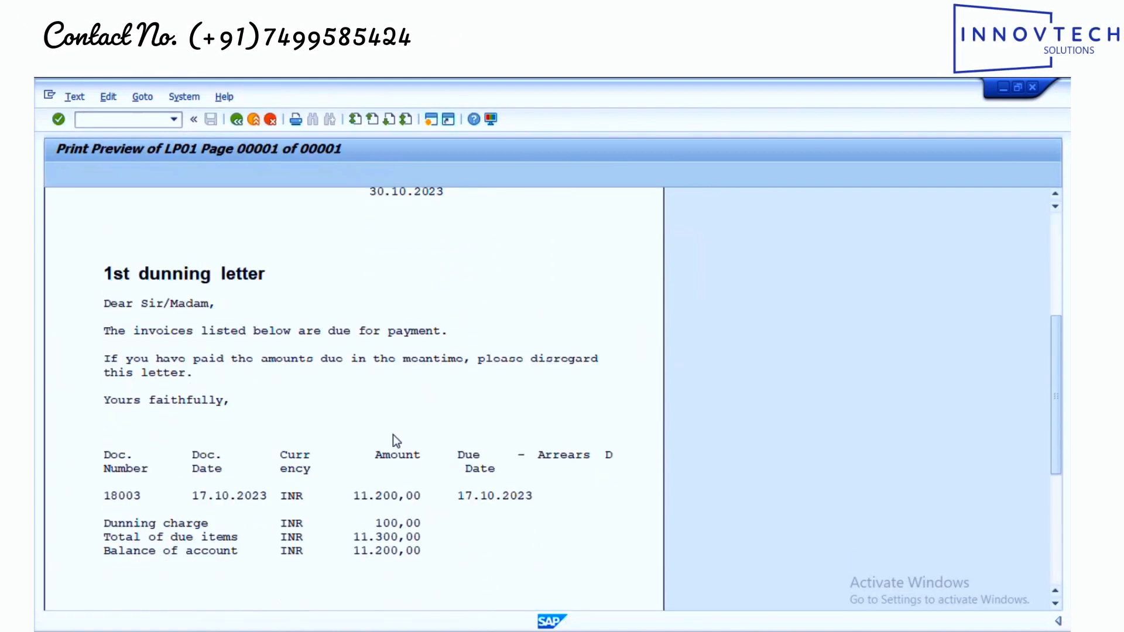
pyautogui.scroll(-5, 392, 438)
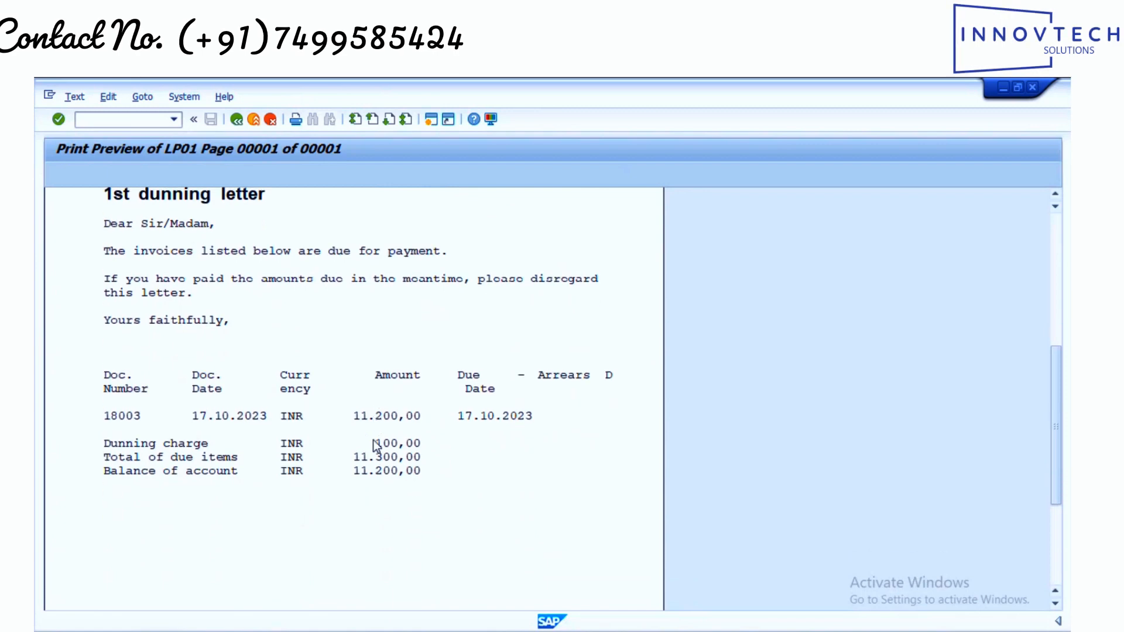
pyautogui.scroll(-3, 376, 446)
pyautogui.scroll(5, 377, 445)
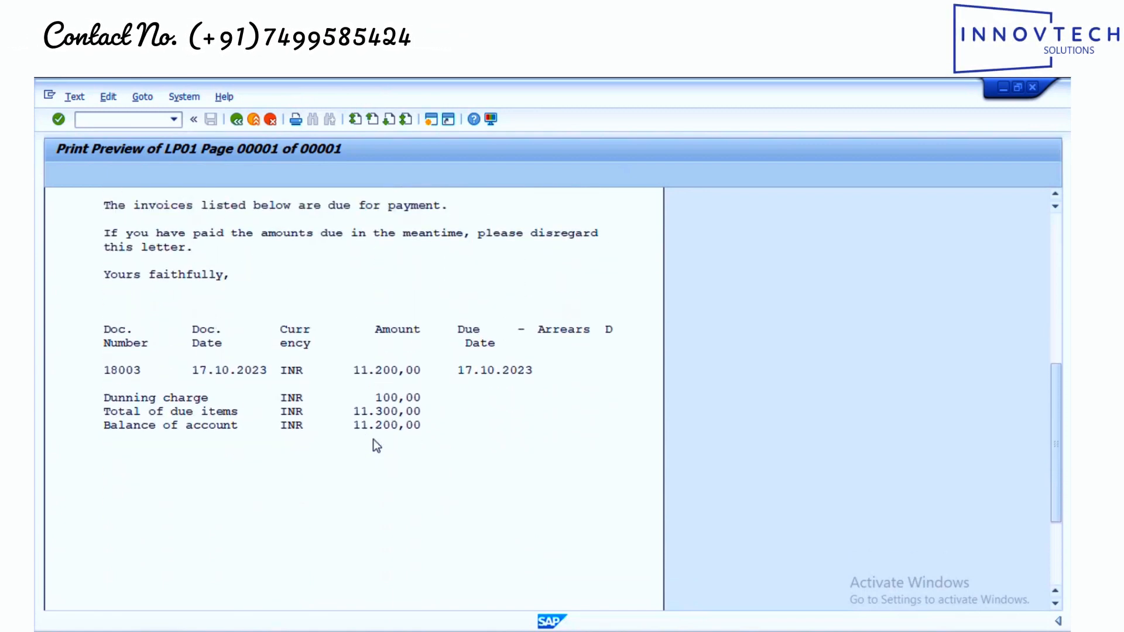
pyautogui.scroll(8, 377, 444)
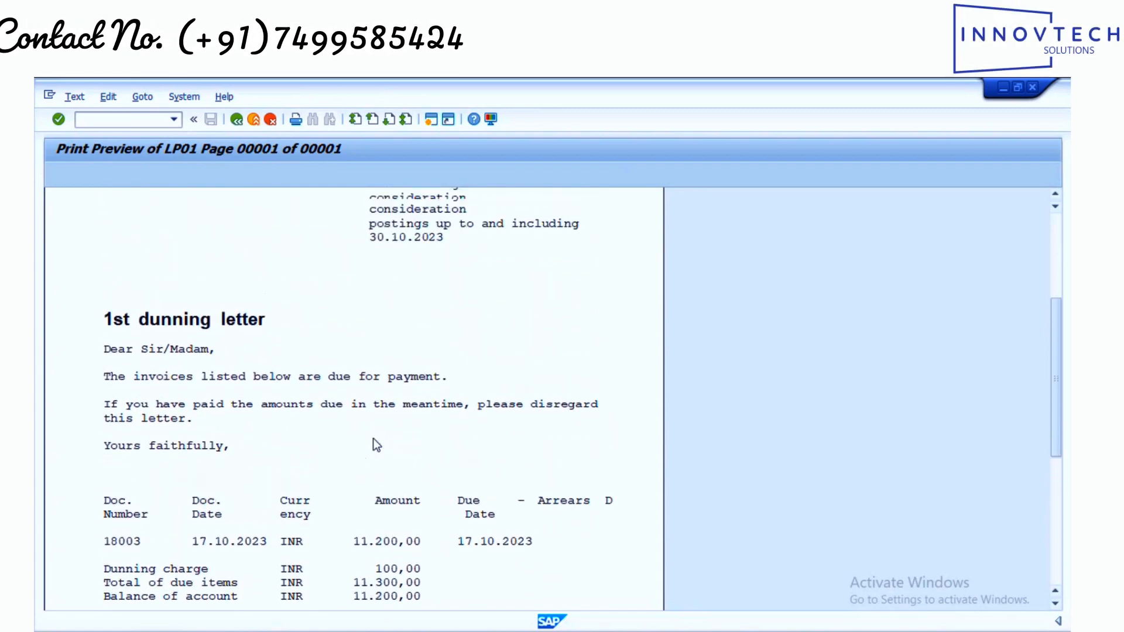
pyautogui.scroll(2, 376, 443)
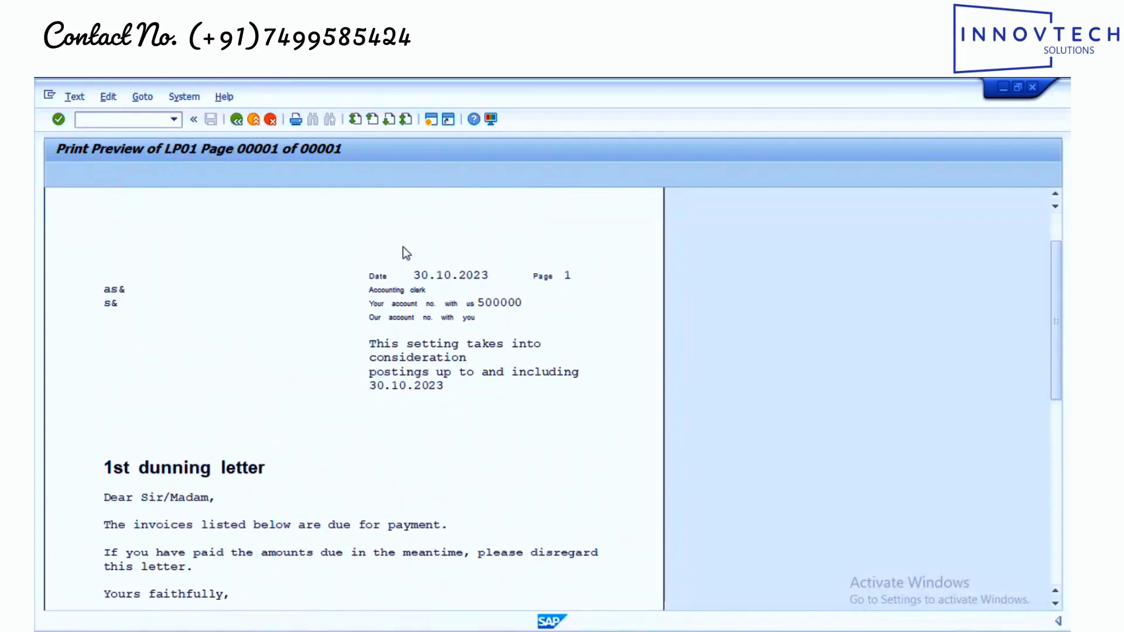
pyautogui.scroll(-7, 187, 329)
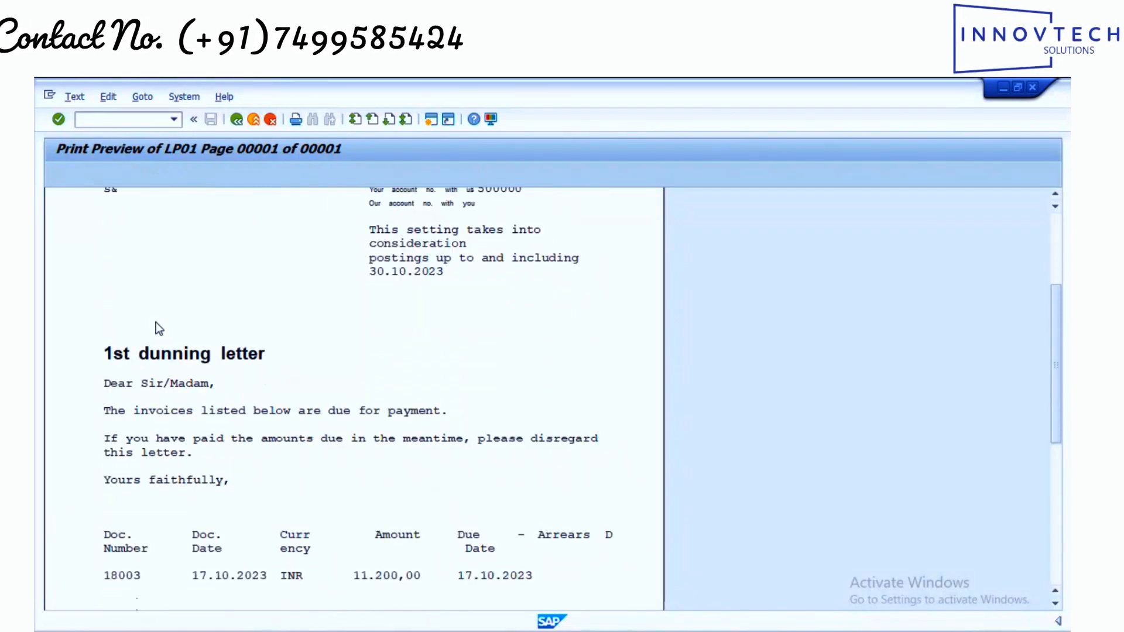
pyautogui.scroll(-2, 157, 321)
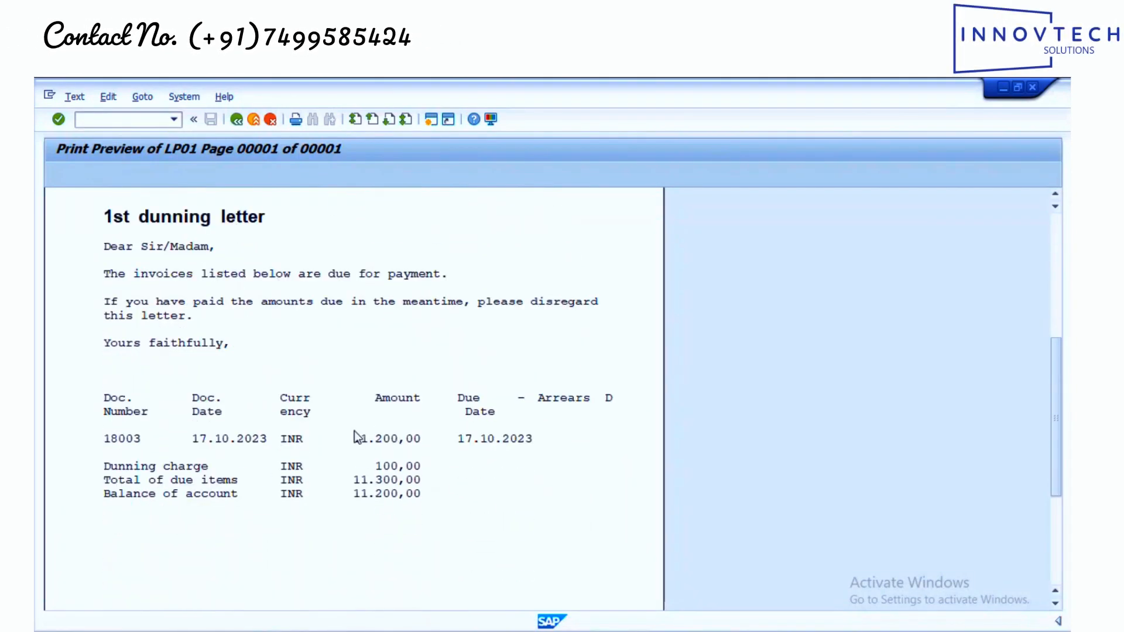
# Leave the print preview with the /N command and return to the SAP Easy Access screen.
pyautogui.click(122, 119)
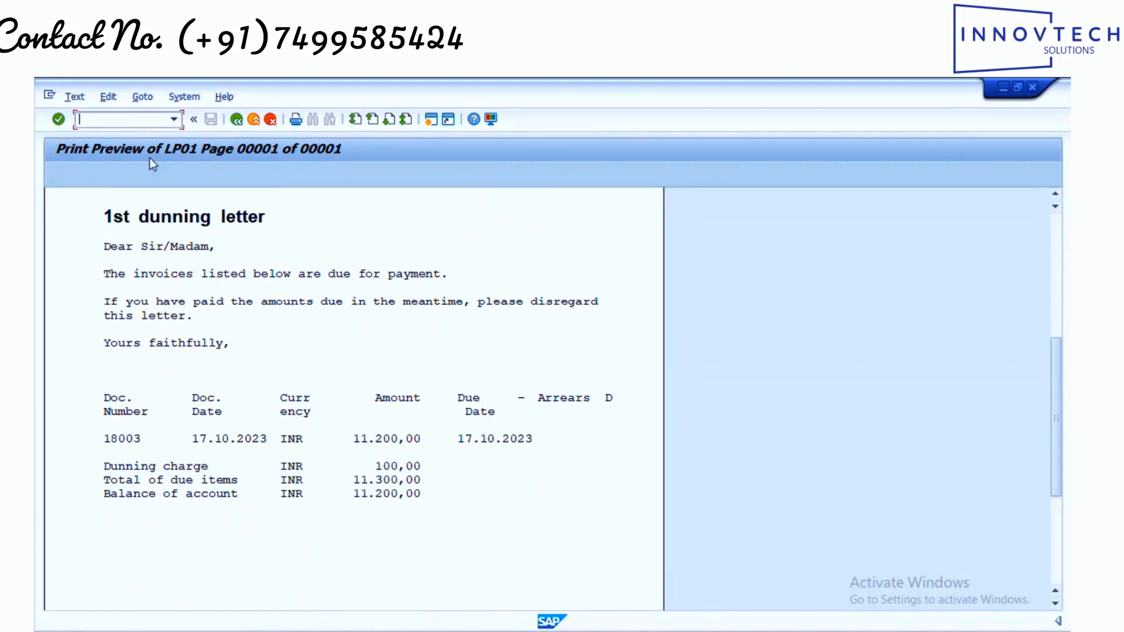
pyautogui.write('/N')
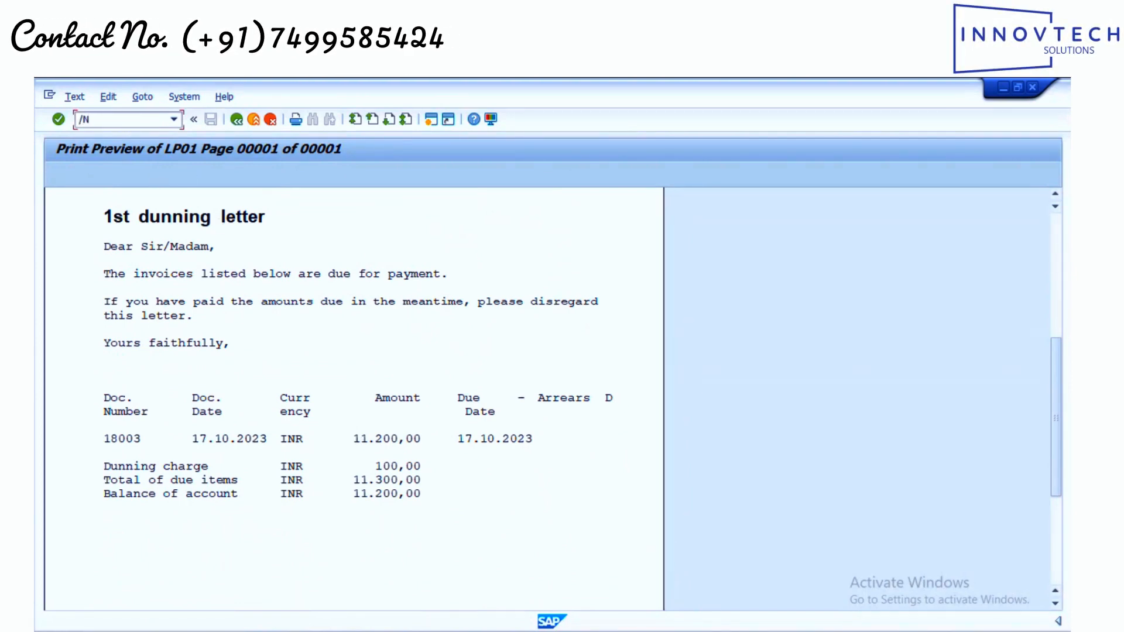
pyautogui.press('Return')
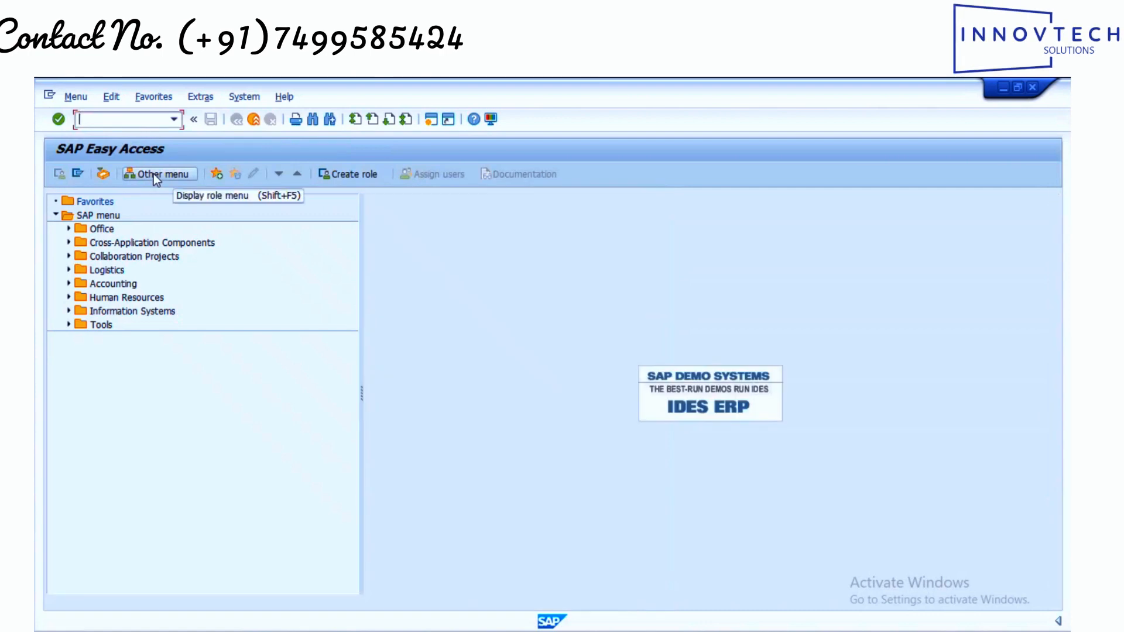